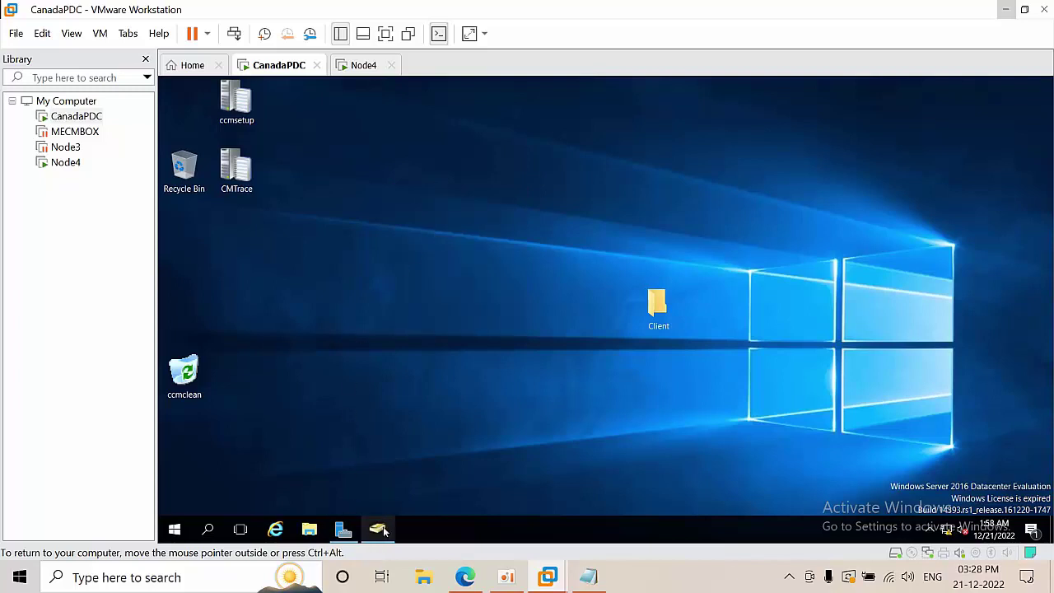
# Step: Restore the directory window, then start and cancel a new group in Managed Service Accounts
pyautogui.click(395, 466)
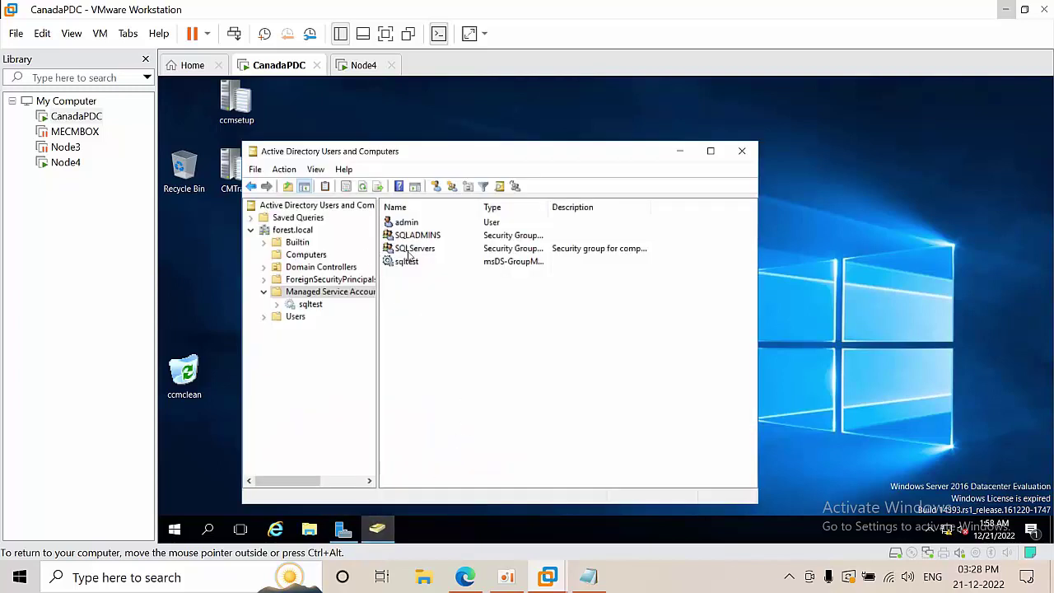
pyautogui.rightClick(441, 306)
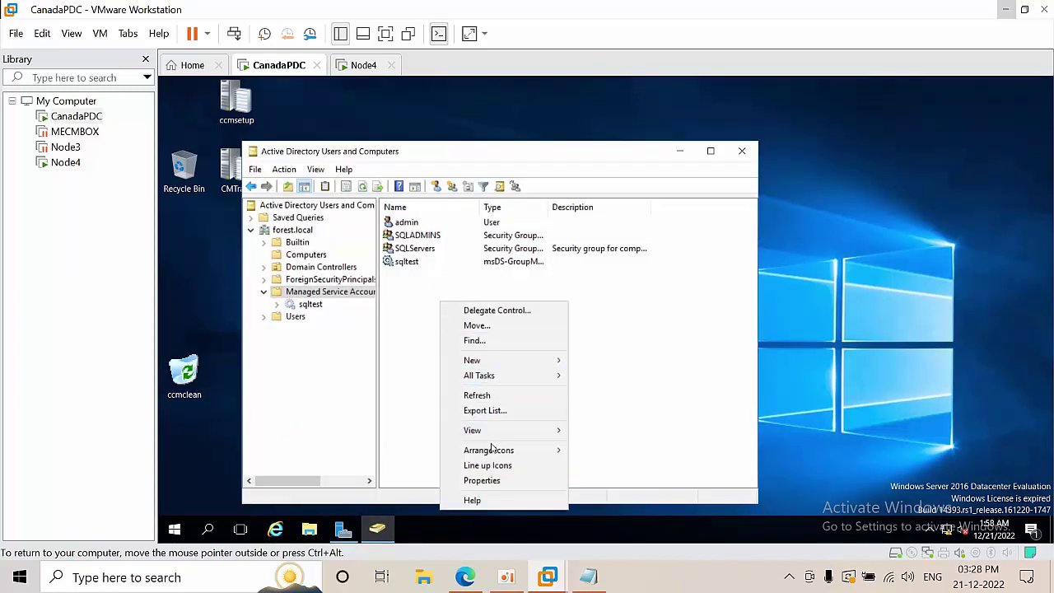
pyautogui.moveTo(565, 363)
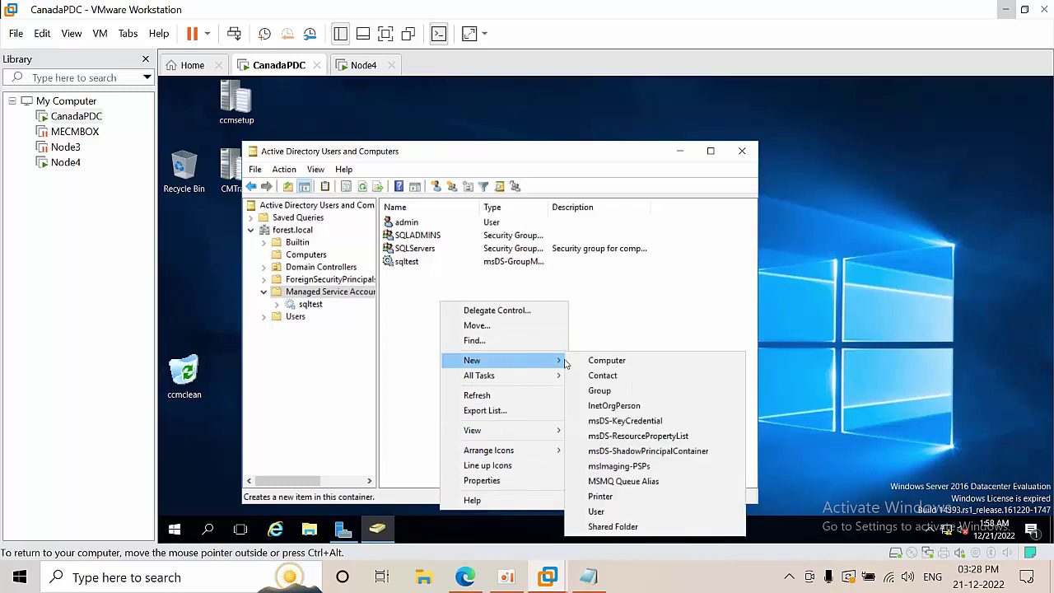
pyautogui.click(613, 392)
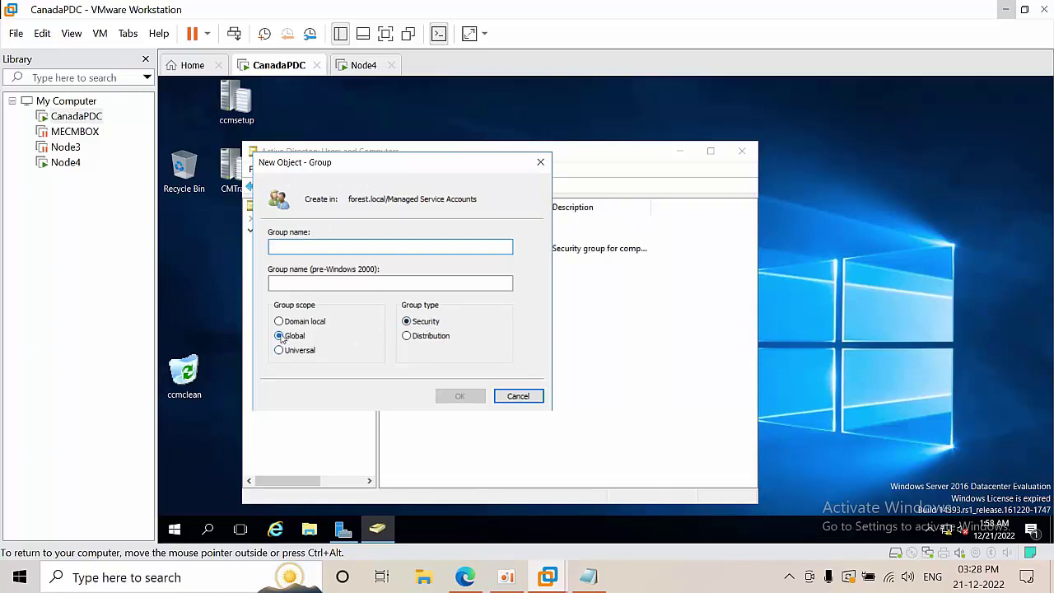
pyautogui.click(519, 396)
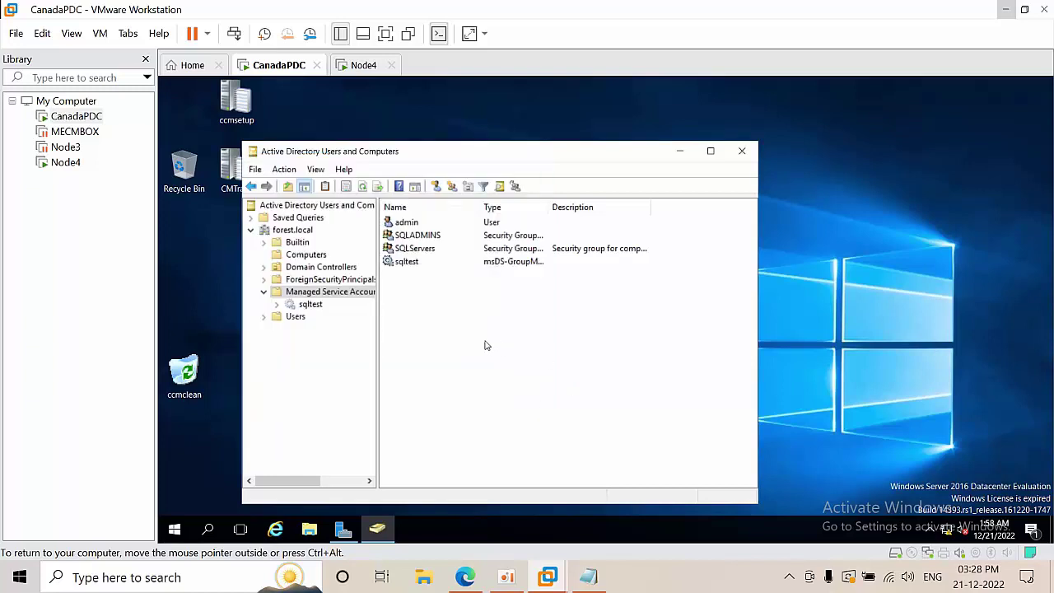
pyautogui.doubleClick(417, 236)
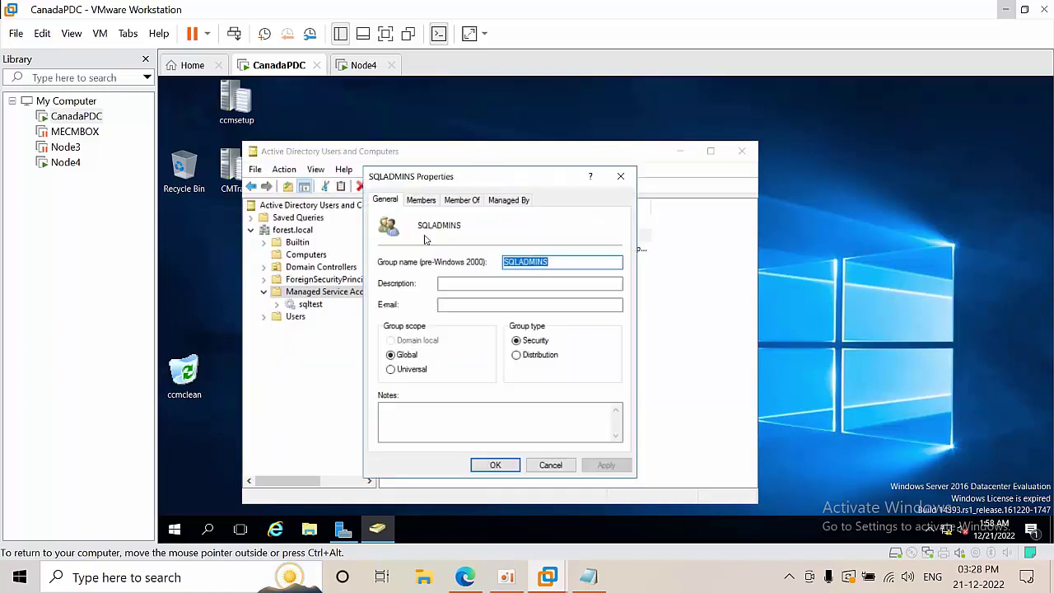
pyautogui.click(433, 204)
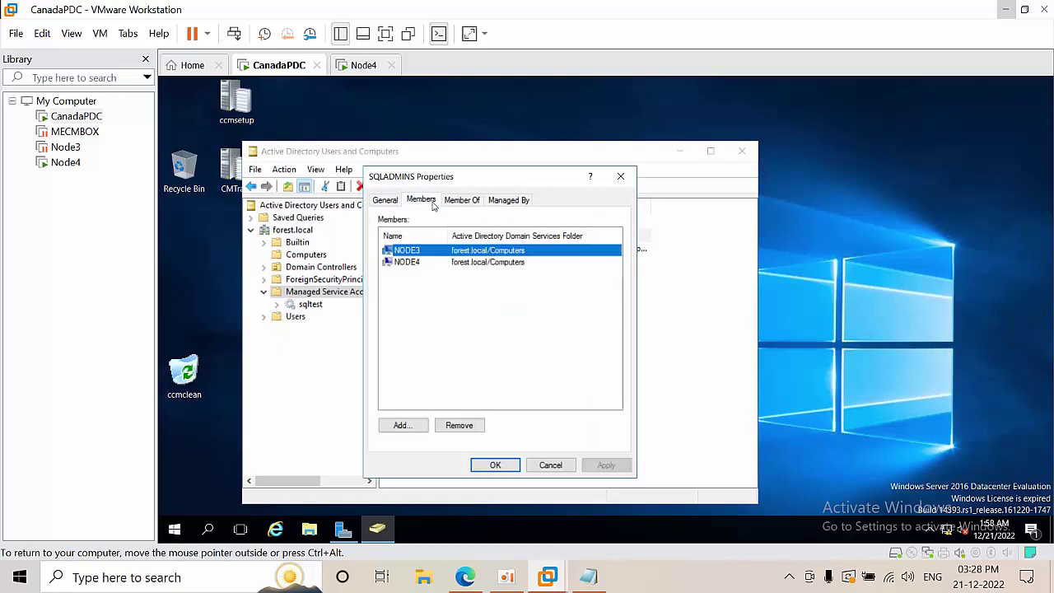
pyautogui.click(403, 425)
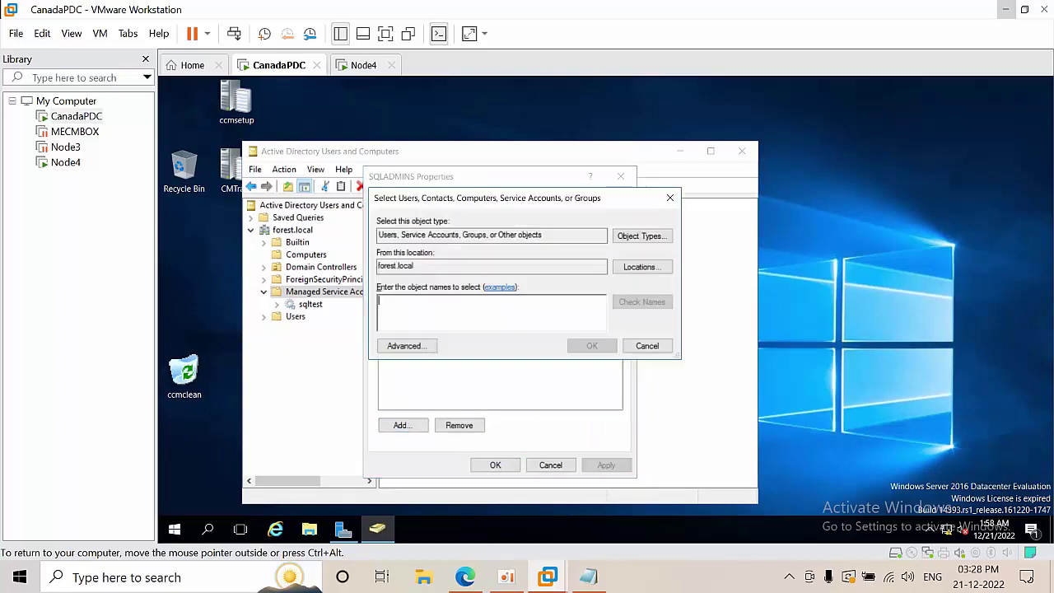
pyautogui.click(629, 277)
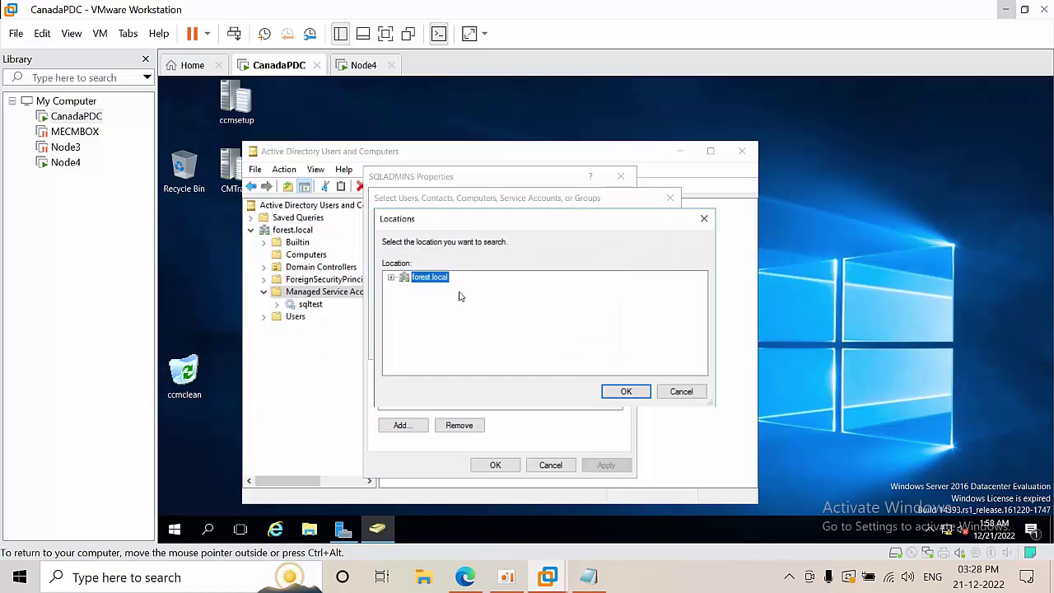
pyautogui.click(626, 391)
pyautogui.click(641, 235)
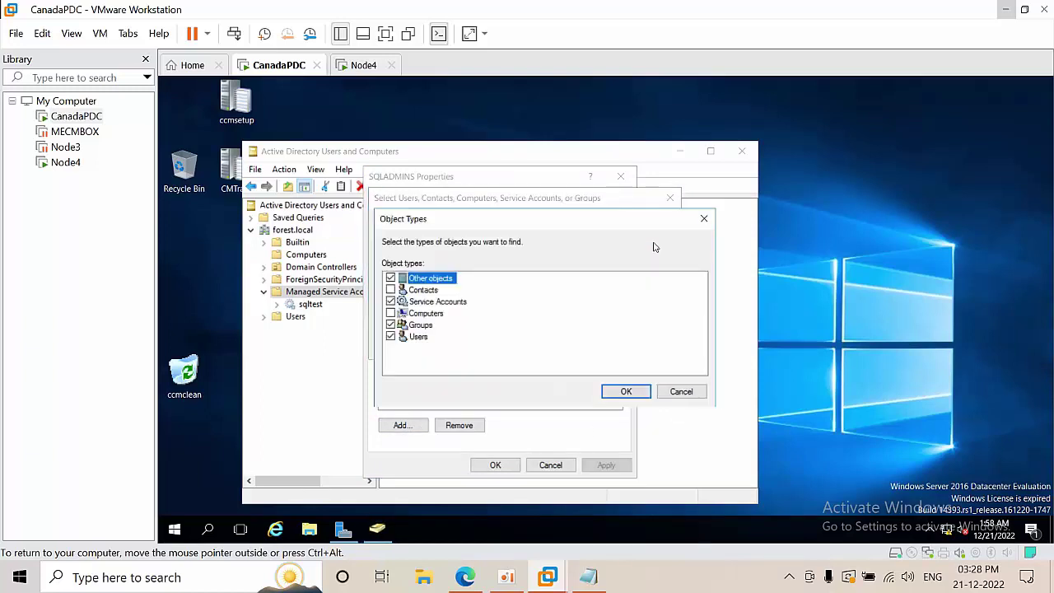
pyautogui.click(391, 313)
pyautogui.click(625, 391)
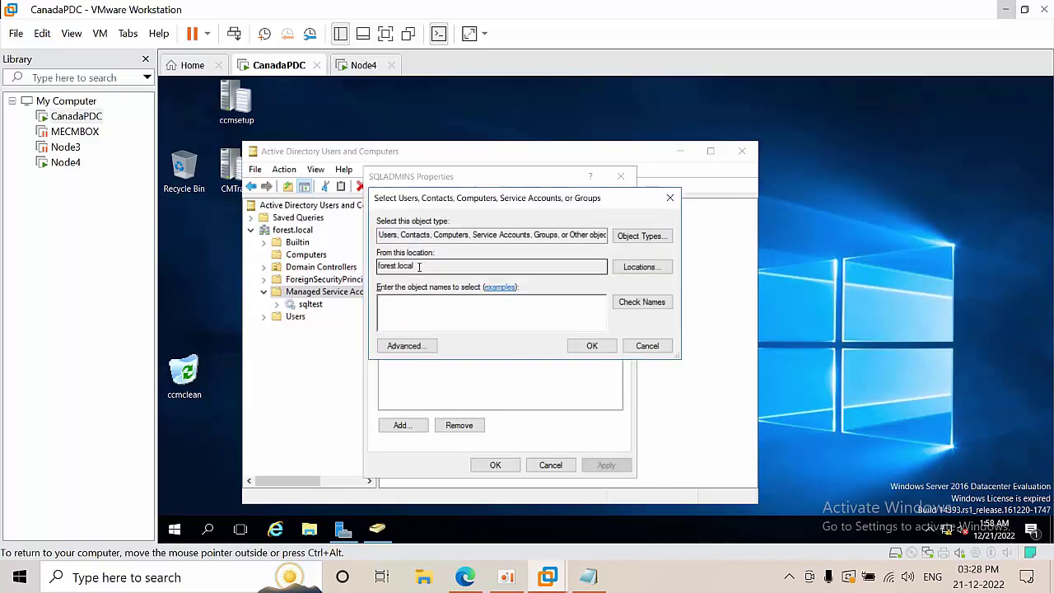
pyautogui.click(646, 346)
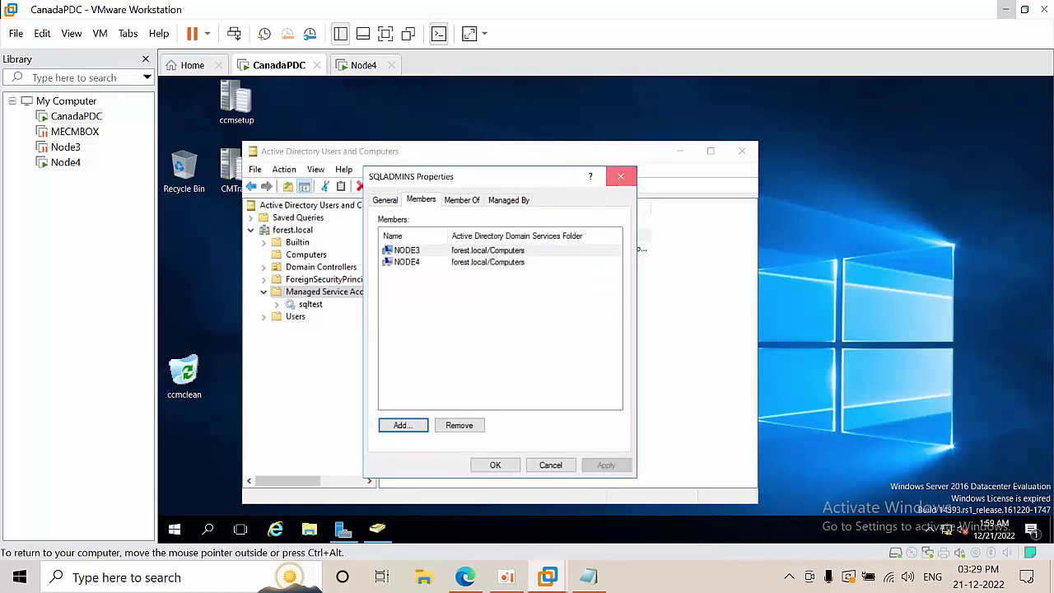
pyautogui.click(619, 177)
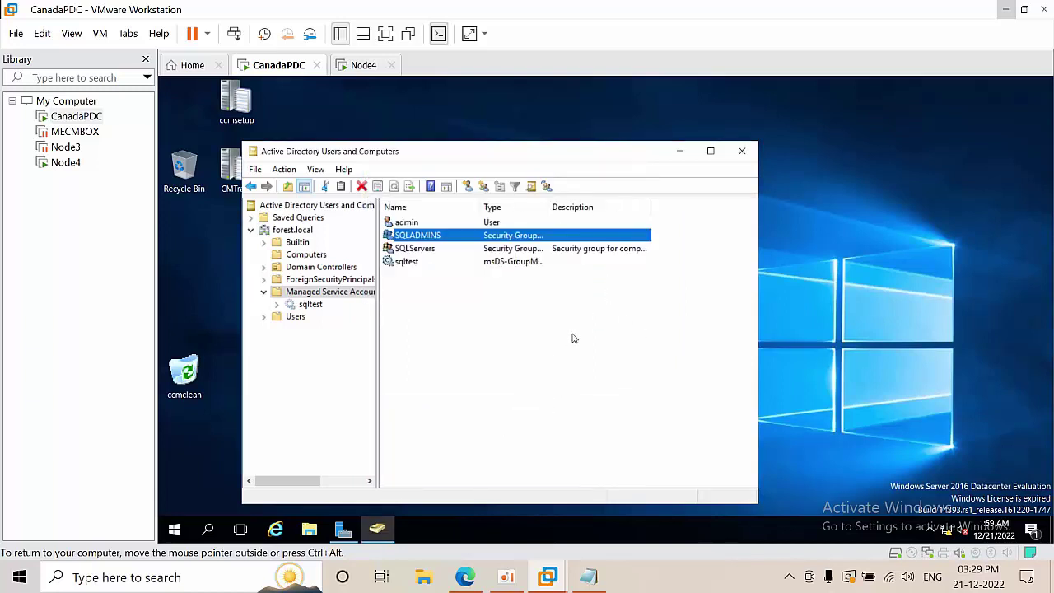
# Step: Select the sqltest and SQLADMINS entries, then switch to the Server Manager Dashboard
pyautogui.click(428, 264)
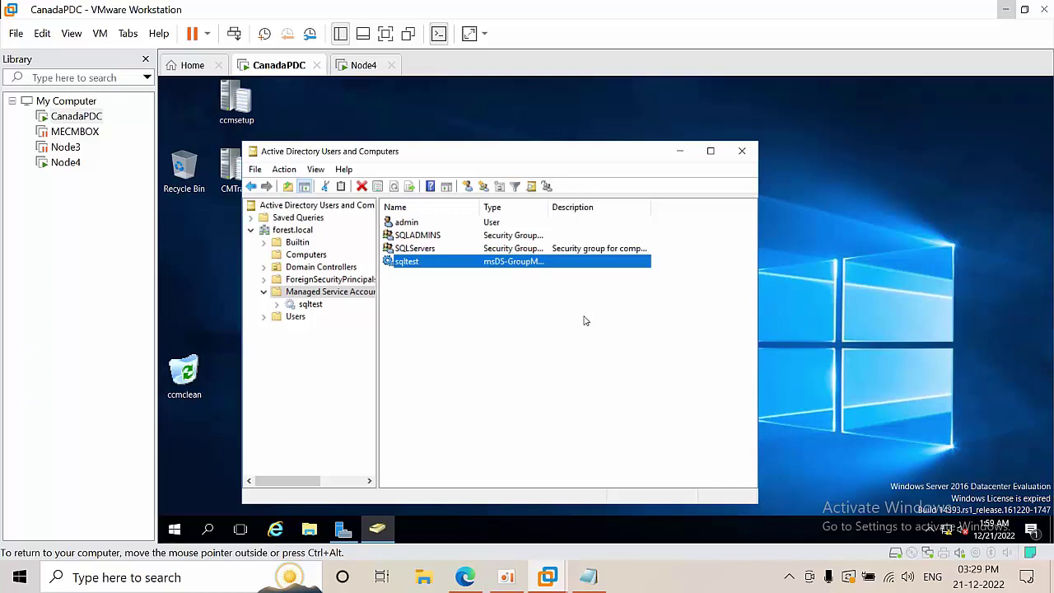
pyautogui.click(539, 344)
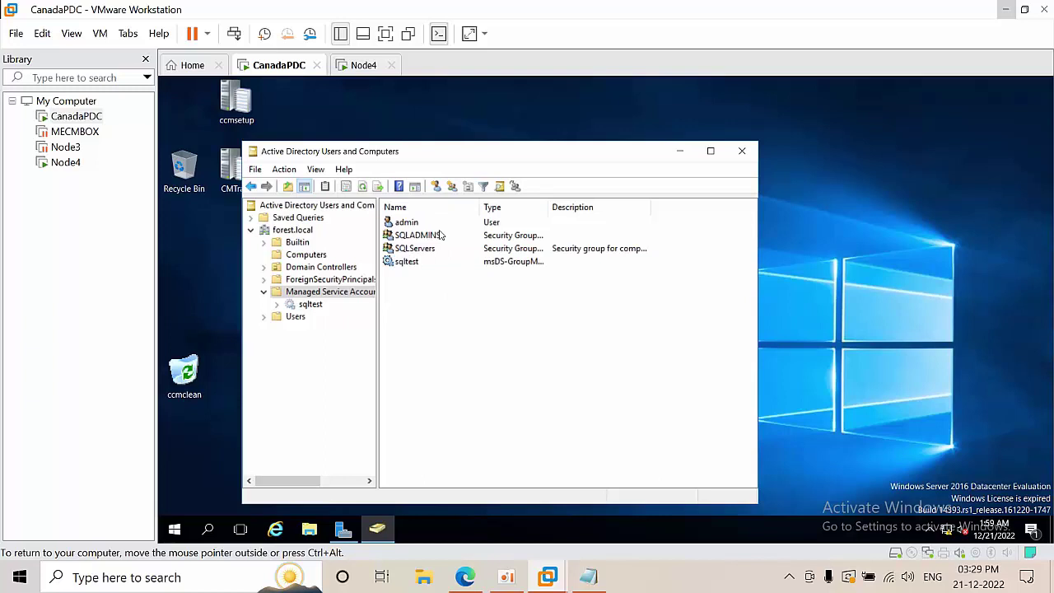
pyautogui.click(403, 237)
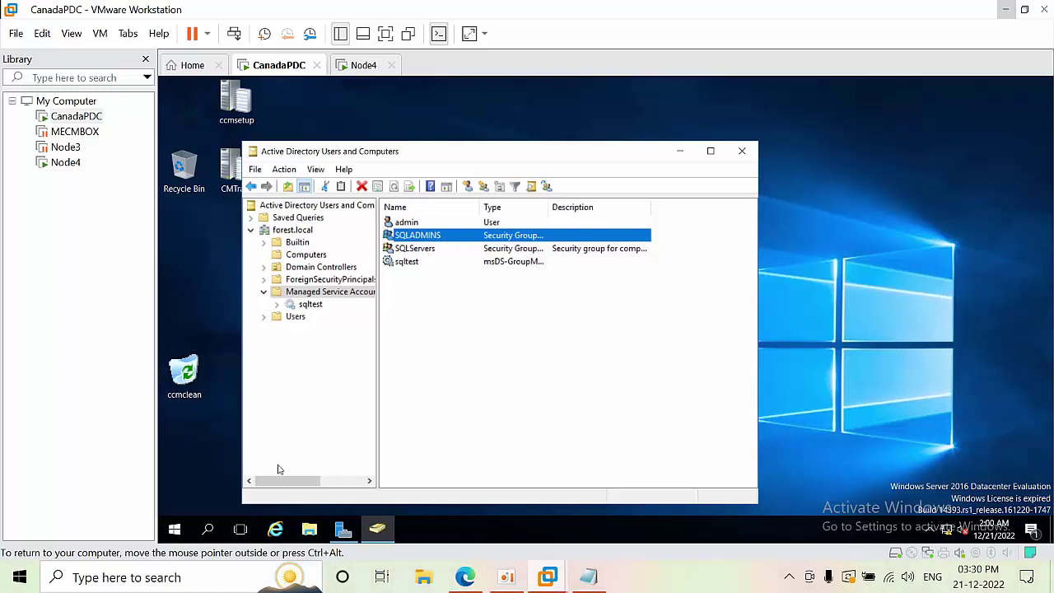
pyautogui.click(342, 529)
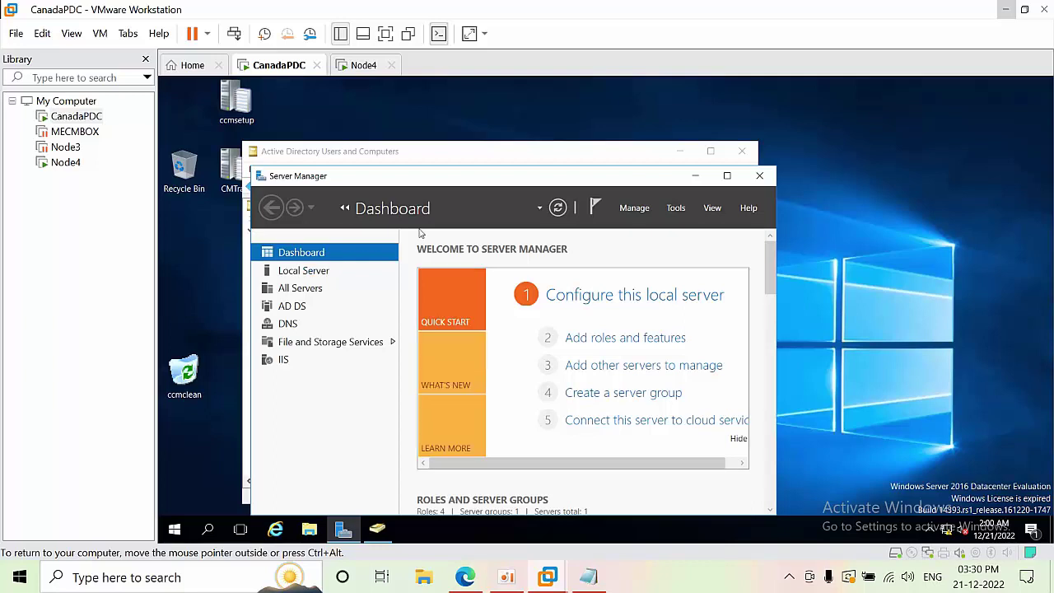
# Step: Start Add Roles and Features and advance to the features list with PDC.forest.local as destination
pyautogui.click(695, 175)
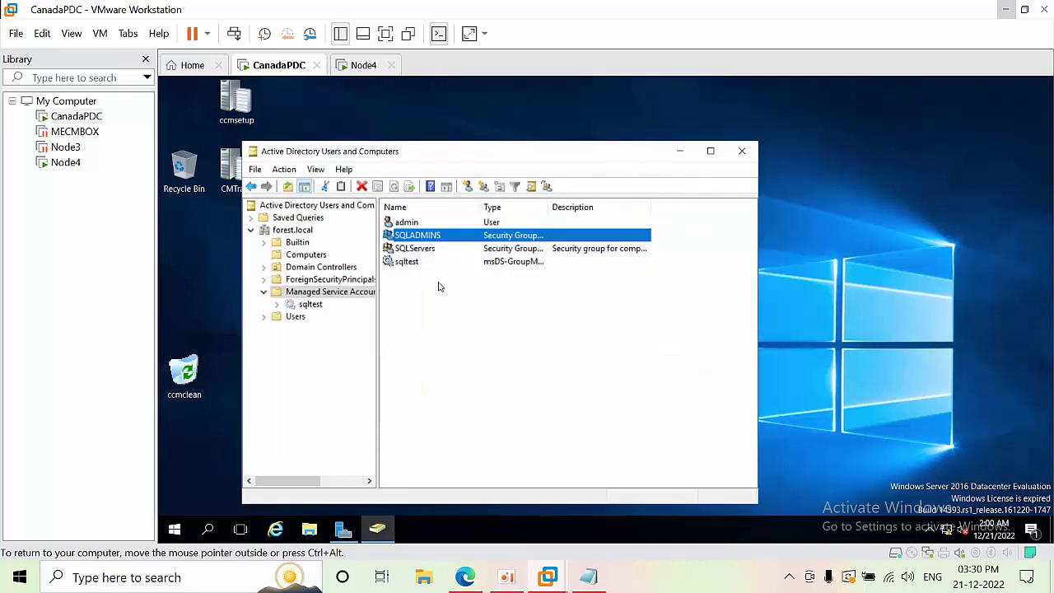
pyautogui.click(343, 529)
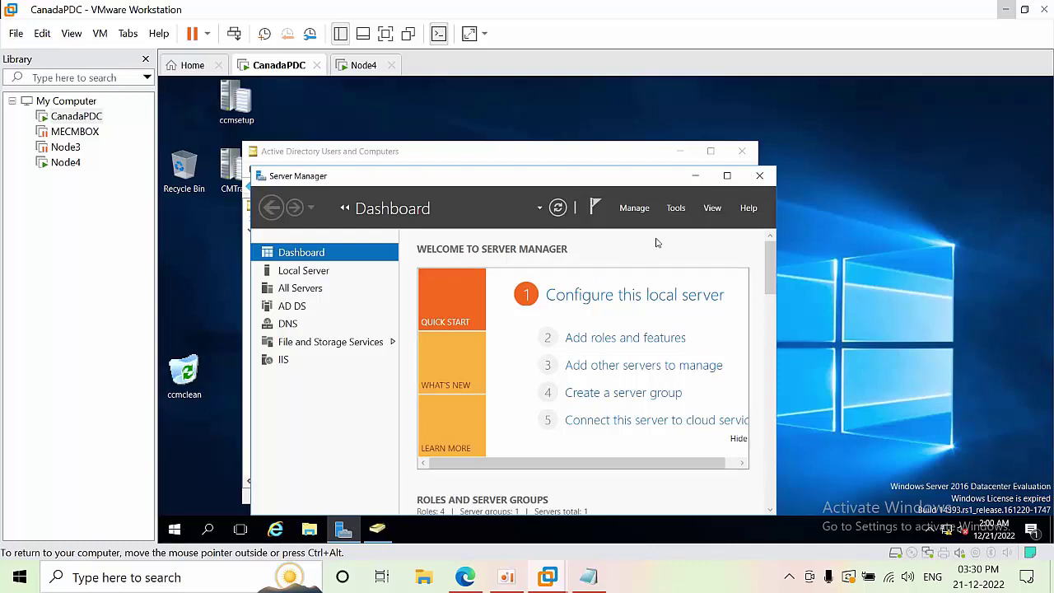
pyautogui.click(623, 339)
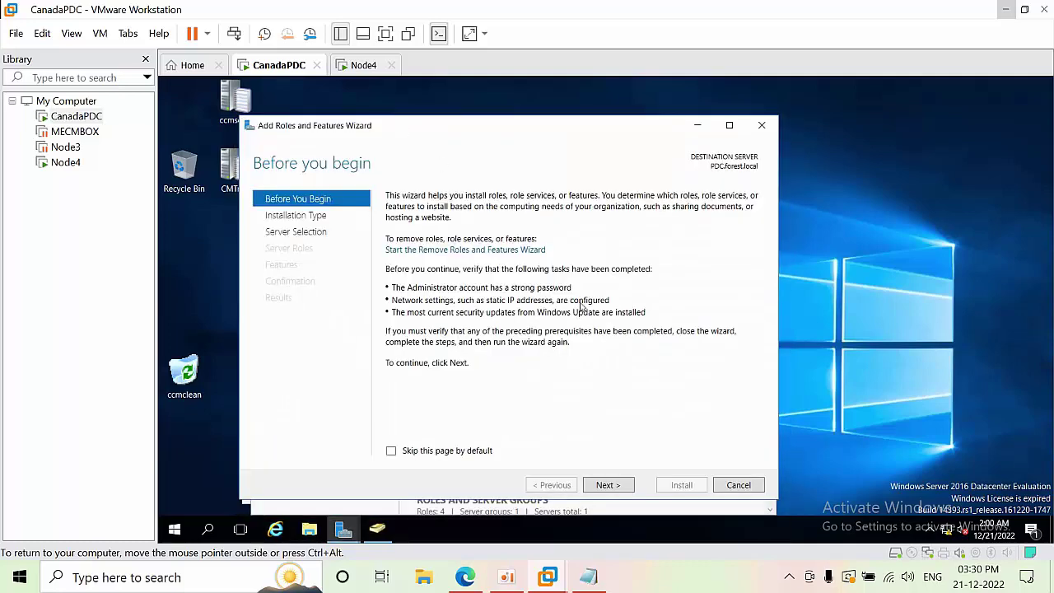
pyautogui.click(622, 485)
pyautogui.click(621, 485)
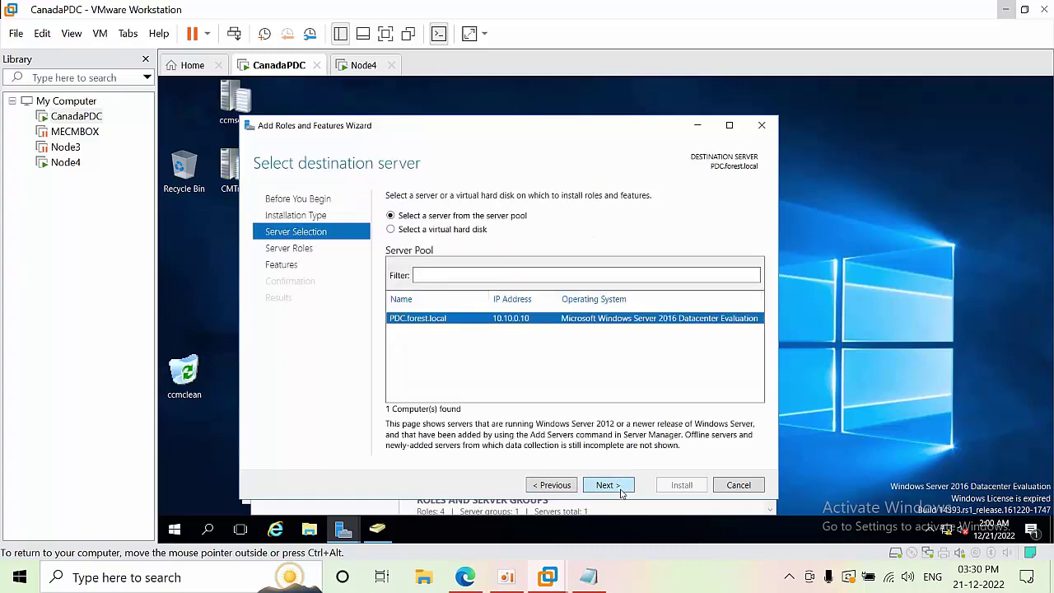
pyautogui.click(605, 485)
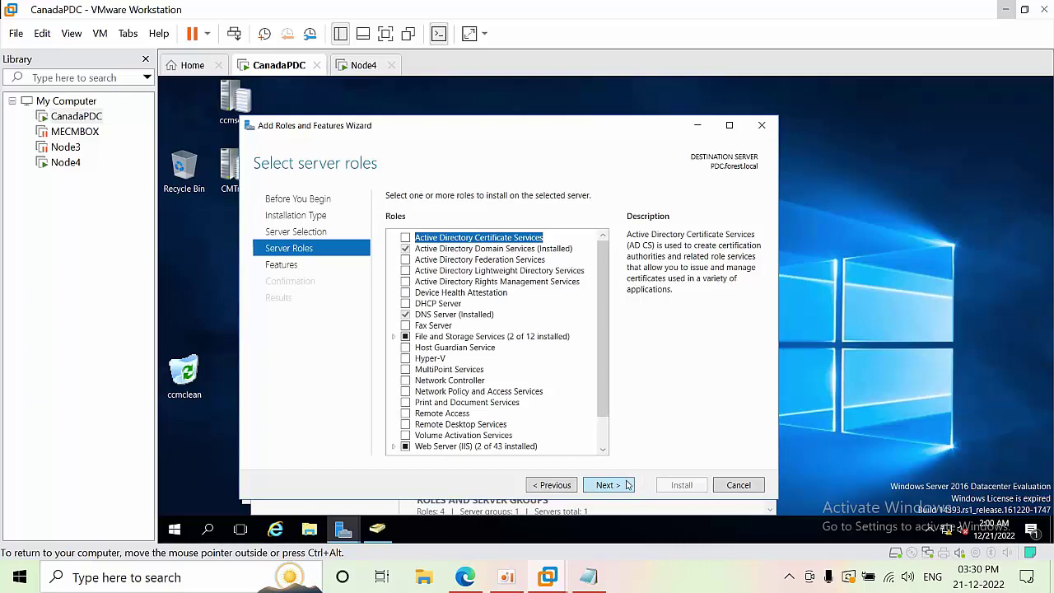
pyautogui.click(628, 485)
# Step: Check the AD DS and AD LDS Tools under RSAT > Role Administration Tools, then cancel the wizard
pyautogui.scroll(-2, 515, 349)
pyautogui.scroll(-5, 516, 350)
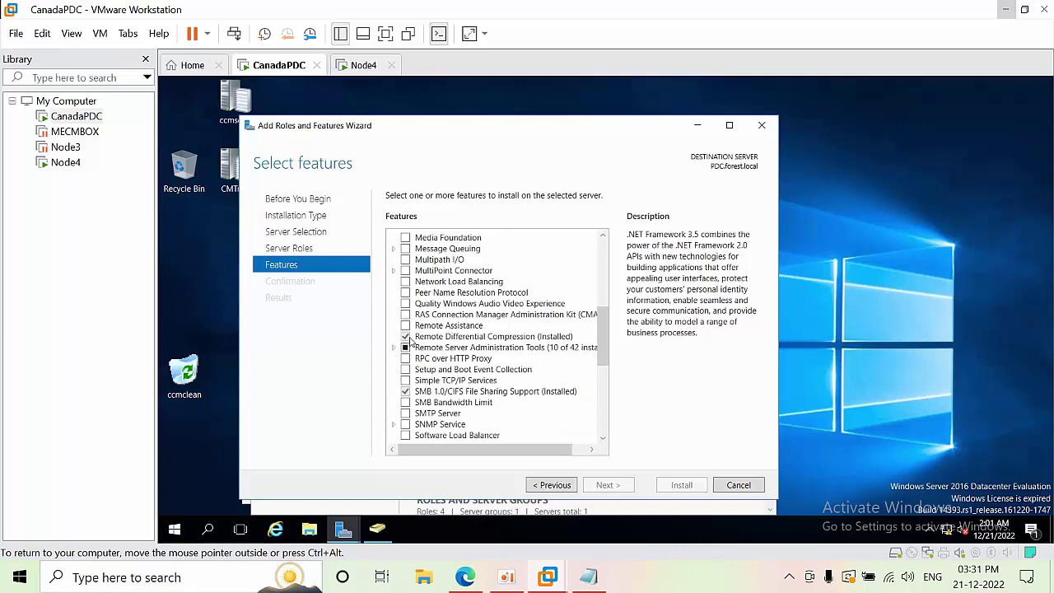
pyautogui.click(393, 347)
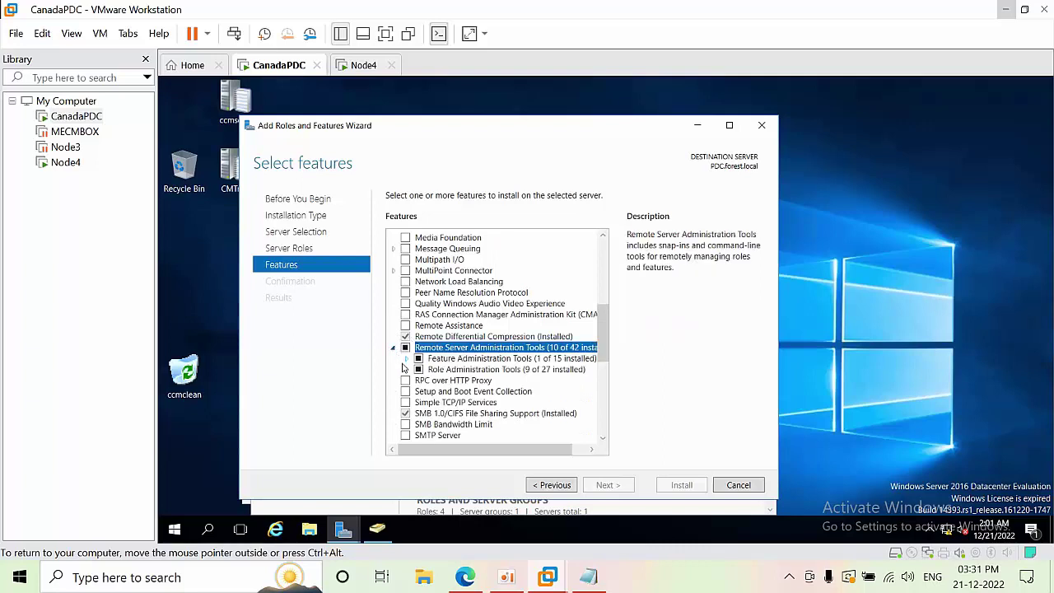
pyautogui.click(406, 369)
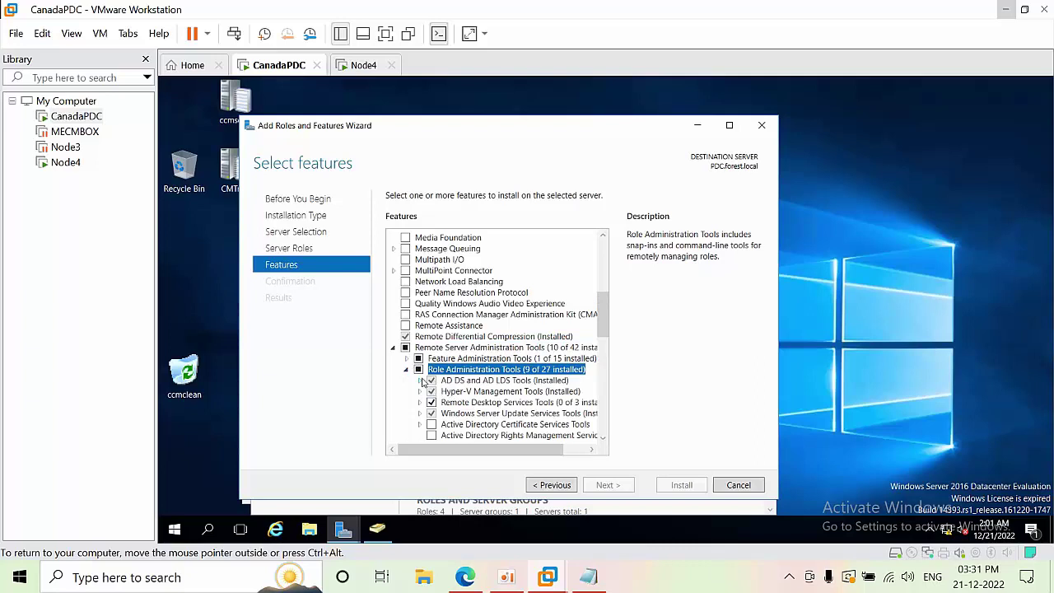
pyautogui.click(420, 381)
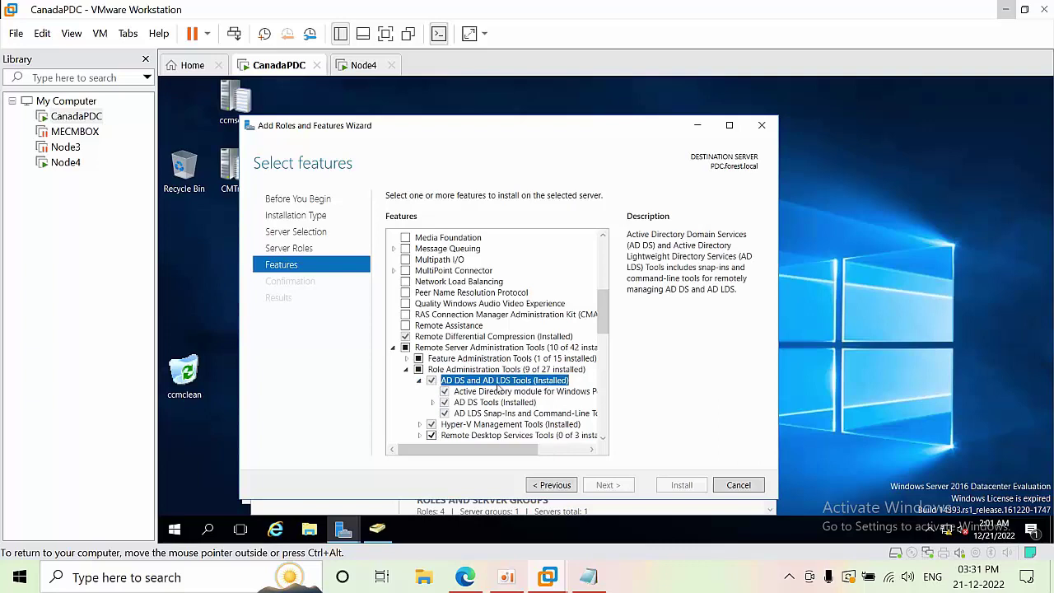
pyautogui.click(419, 381)
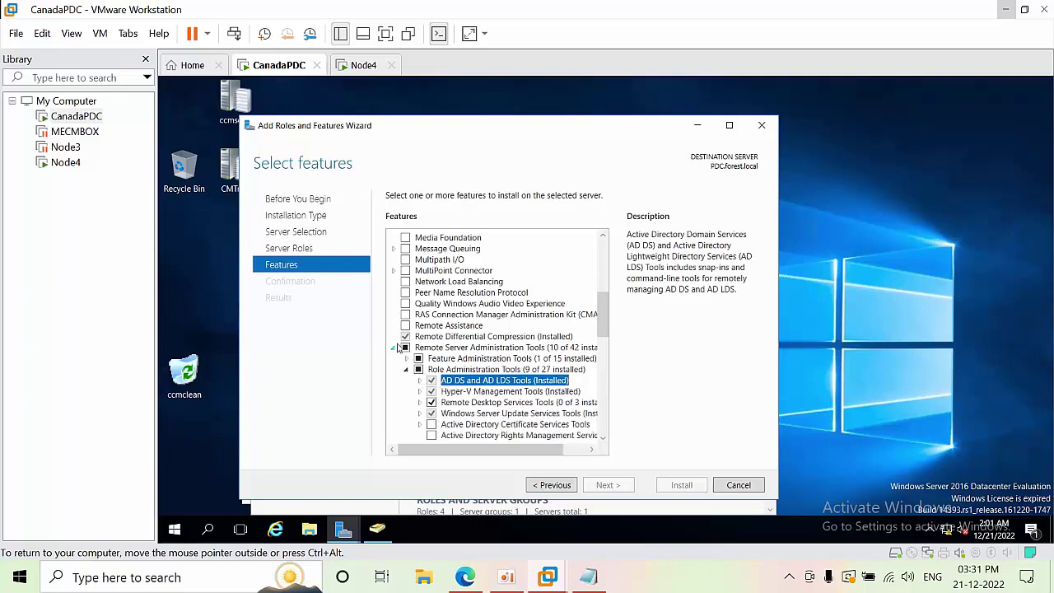
pyautogui.click(394, 347)
pyautogui.click(738, 484)
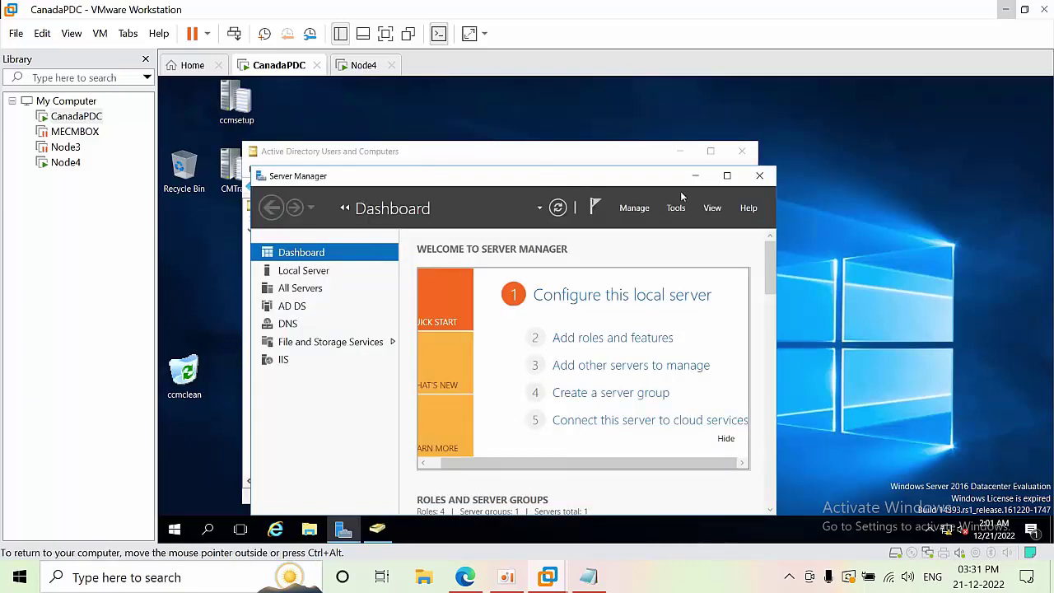
# Step: Minimize the windows and search Windows for 'power'
pyautogui.click(695, 175)
pyautogui.click(678, 151)
pyautogui.rightClick(394, 214)
pyautogui.click(224, 480)
pyautogui.click(207, 528)
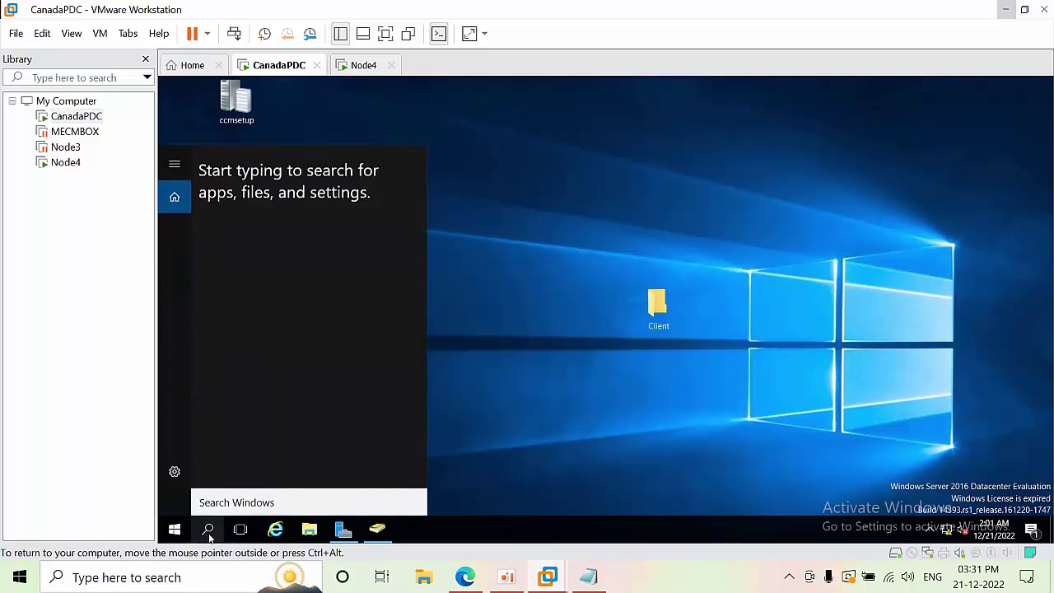
pyautogui.write('poe')
pyautogui.press('BackSpace')
pyautogui.write('wer')
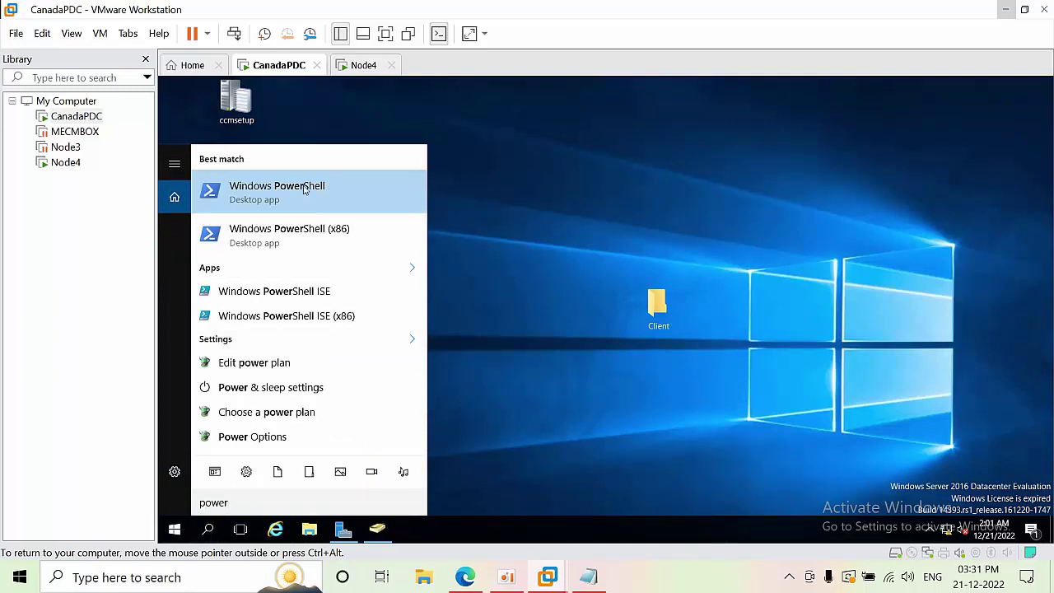
# Step: Run Windows PowerShell as administrator and move its window aside
pyautogui.rightClick(307, 191)
pyautogui.click(354, 206)
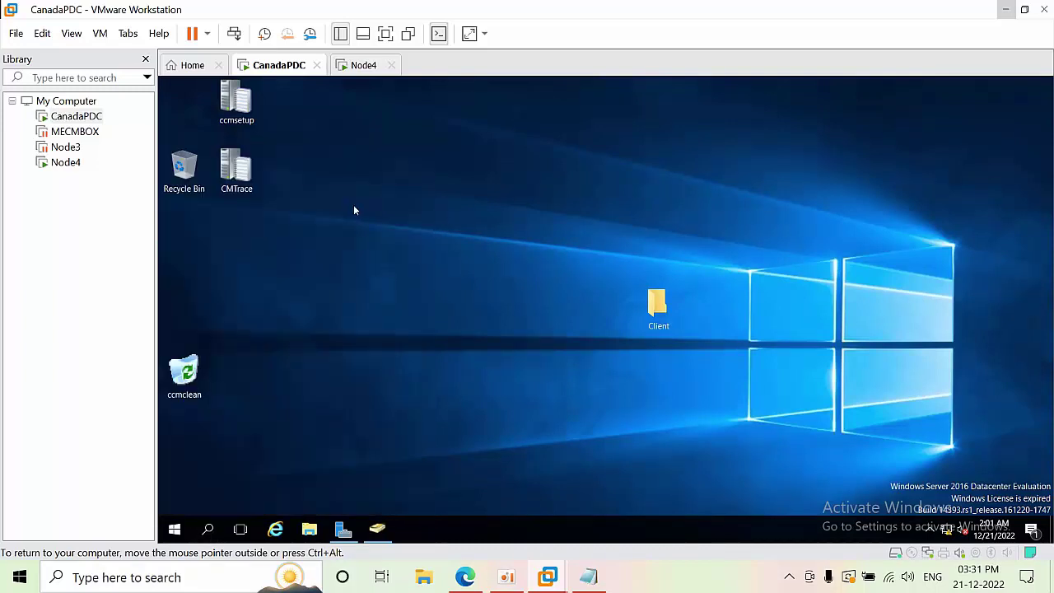
pyautogui.moveTo(334, 95); pyautogui.dragTo(394, 137)
# Step: Bring up the Notepad KDS script, resize it, and select the Test-KdsRootKey line
pyautogui.click(588, 576)
pyautogui.moveTo(387, 10); pyautogui.dragTo(500, 305)
pyautogui.moveTo(518, 371); pyautogui.dragTo(201, 370)
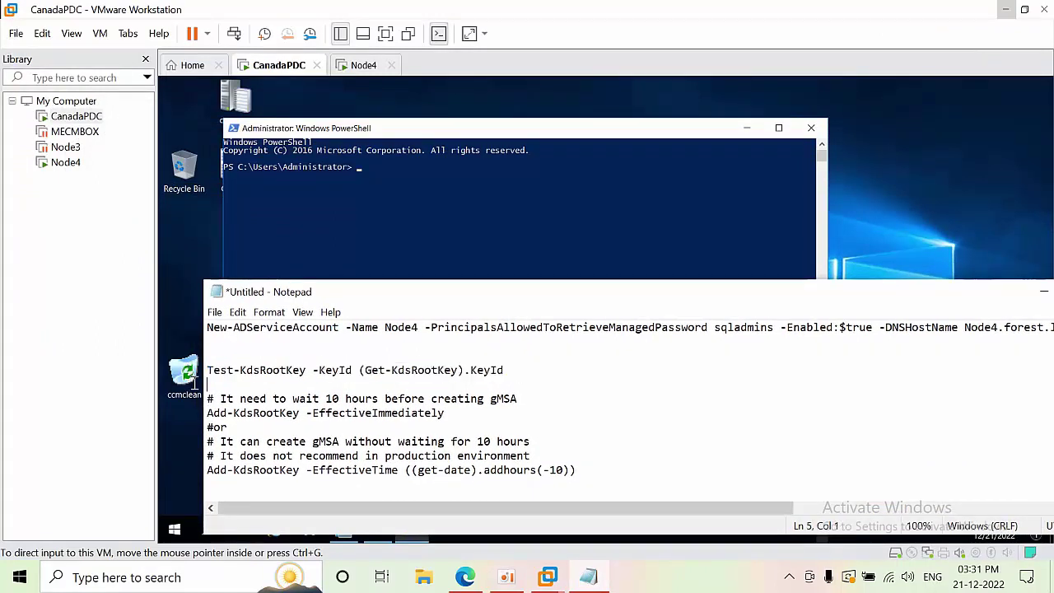
pyautogui.moveTo(508, 370); pyautogui.dragTo(206, 371)
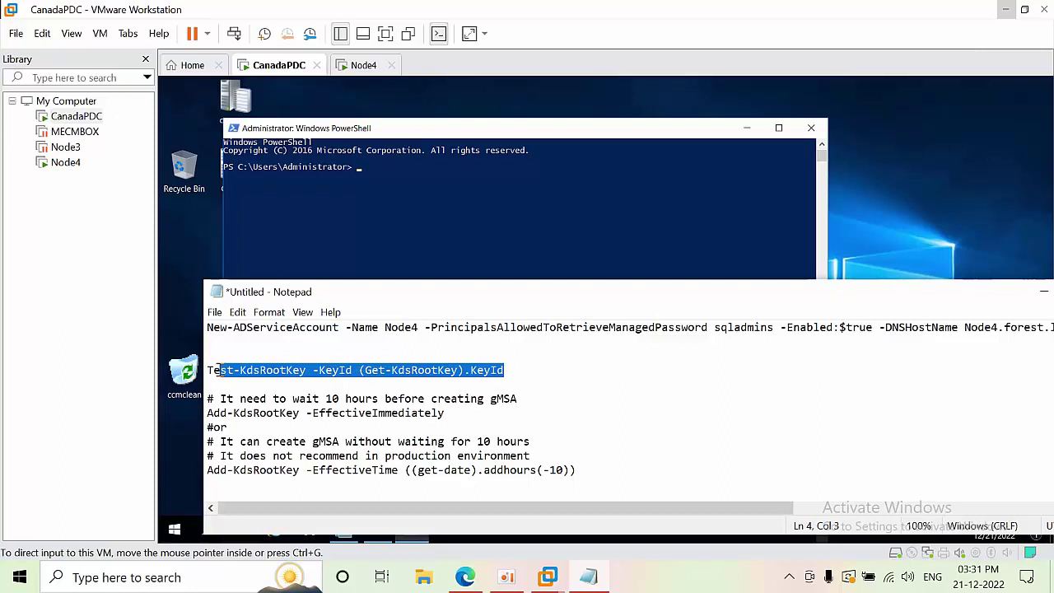
# Step: Paste and run Test-KdsRootKey -KeyId (Get-KdsRootKey).KeyId, which fails with a System.Guid error
pyautogui.rightClick(343, 373)
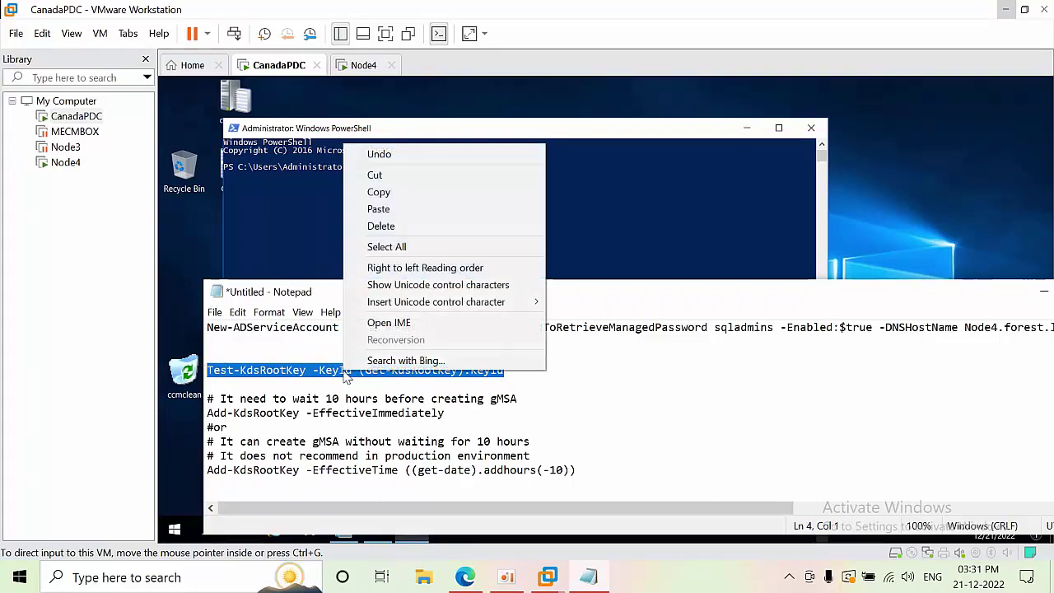
pyautogui.click(381, 192)
pyautogui.click(412, 214)
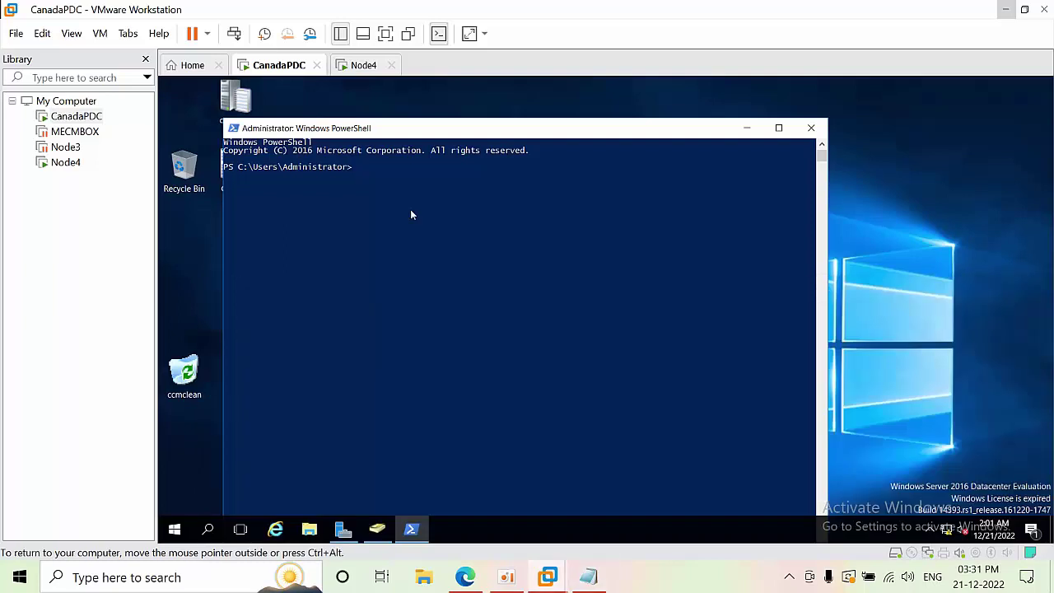
pyautogui.rightClick(411, 214)
pyautogui.press('Return')
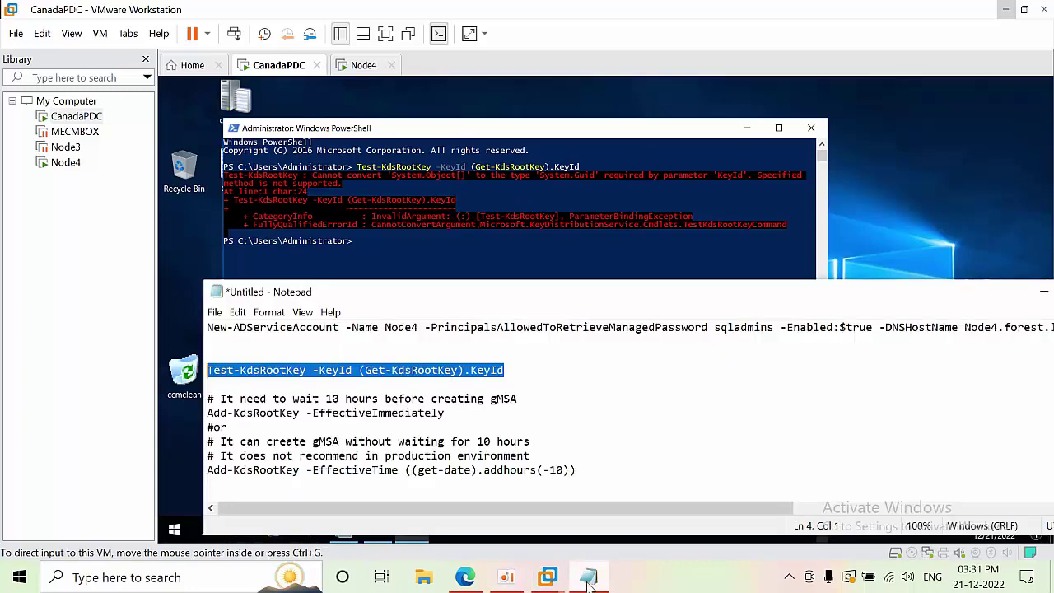
# Step: Copy the same Test-KdsRootKey line again and rerun it, getting the same conversion error
pyautogui.click(587, 577)
pyautogui.click(531, 373)
pyautogui.moveTo(515, 370); pyautogui.dragTo(206, 371)
pyautogui.rightClick(251, 372)
pyautogui.click(285, 194)
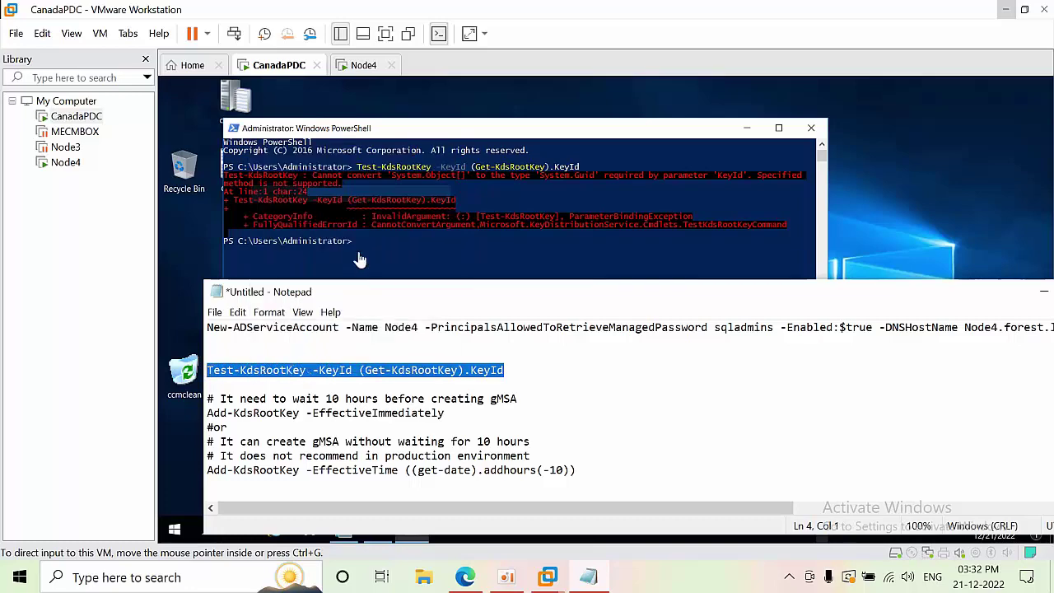
pyautogui.click(411, 257)
pyautogui.rightClick(424, 272)
pyautogui.press('Return')
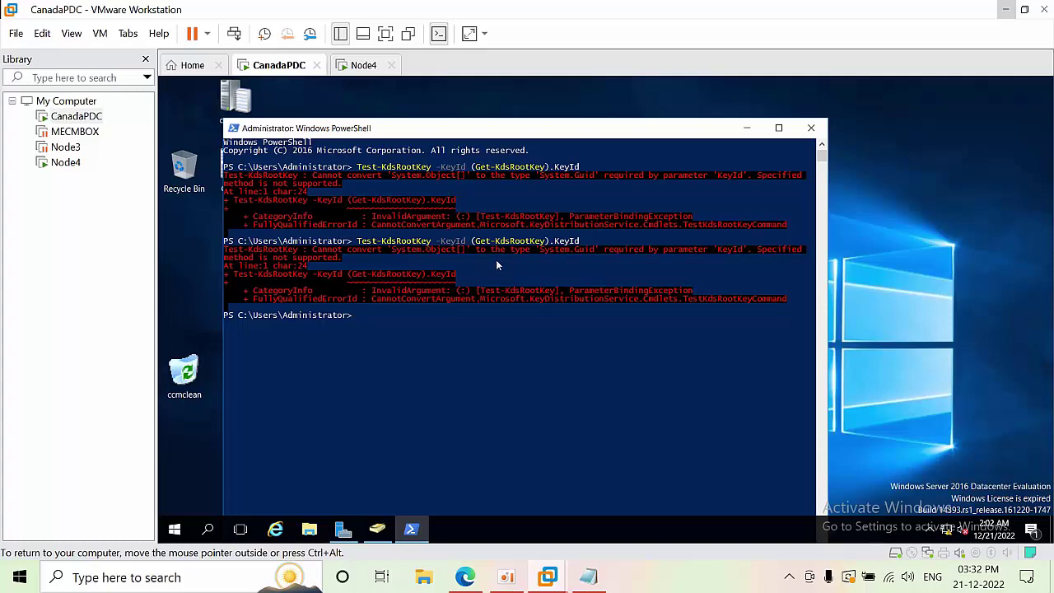
# Step: Copy only the cmdlet name Test-KdsRootKey from the Notepad script
pyautogui.click(588, 576)
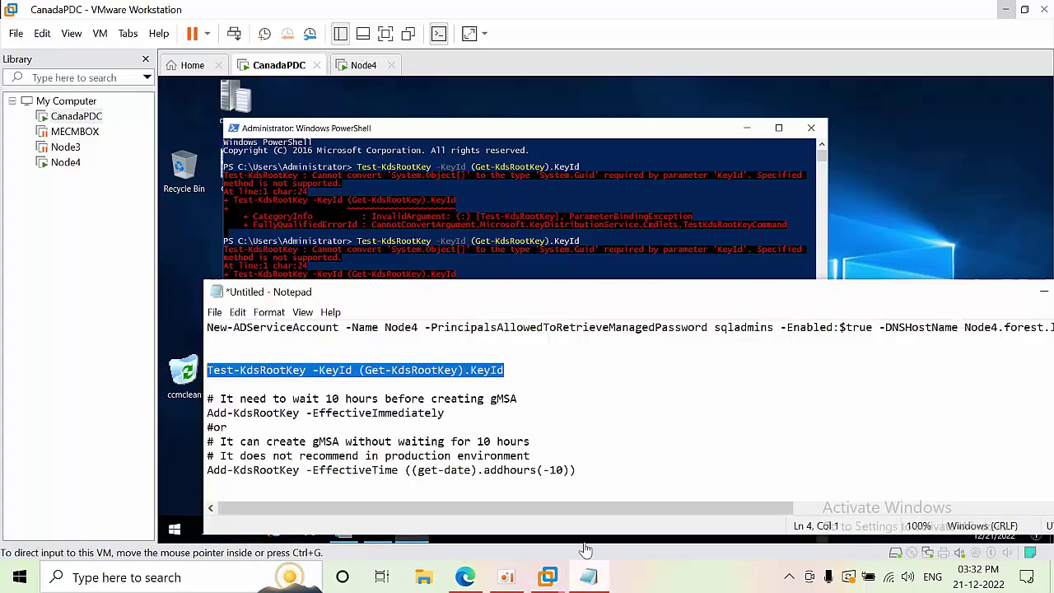
pyautogui.click(488, 419)
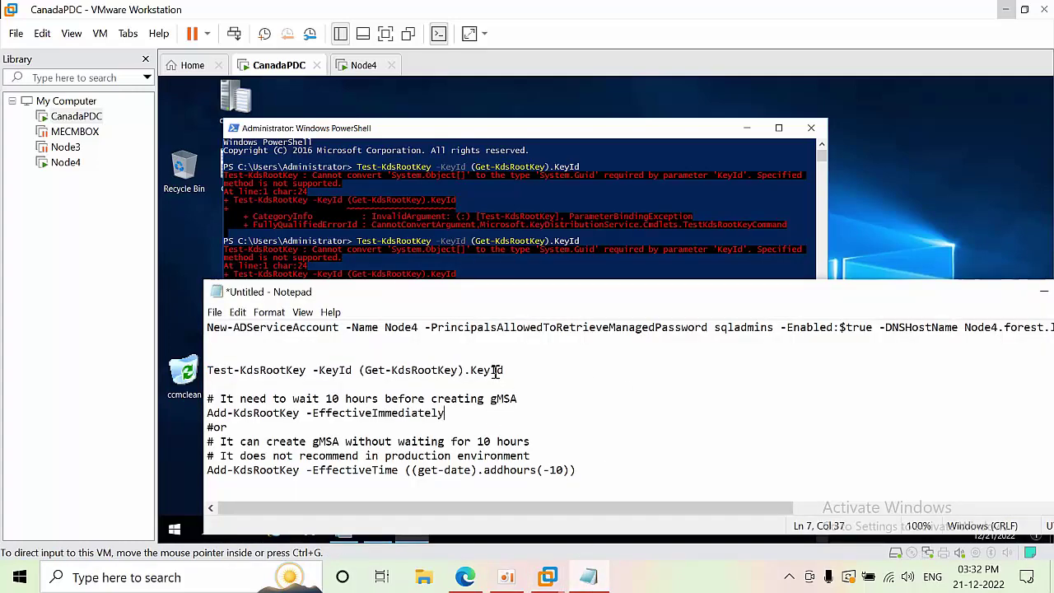
pyautogui.moveTo(307, 371); pyautogui.dragTo(208, 370)
pyautogui.rightClick(245, 370)
pyautogui.click(306, 371)
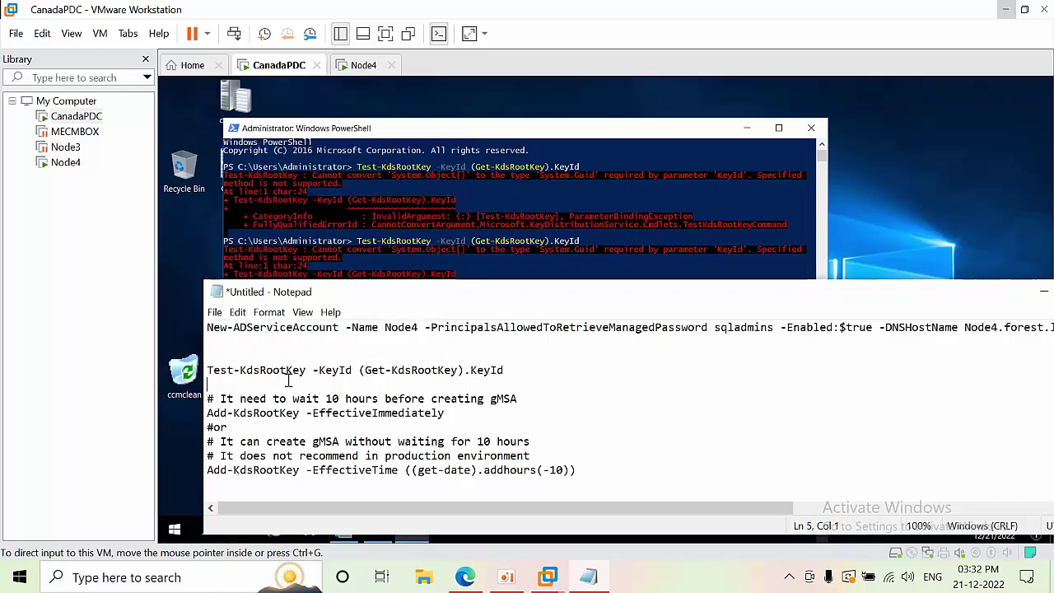
pyautogui.moveTo(306, 370); pyautogui.dragTo(201, 371)
pyautogui.rightClick(257, 372)
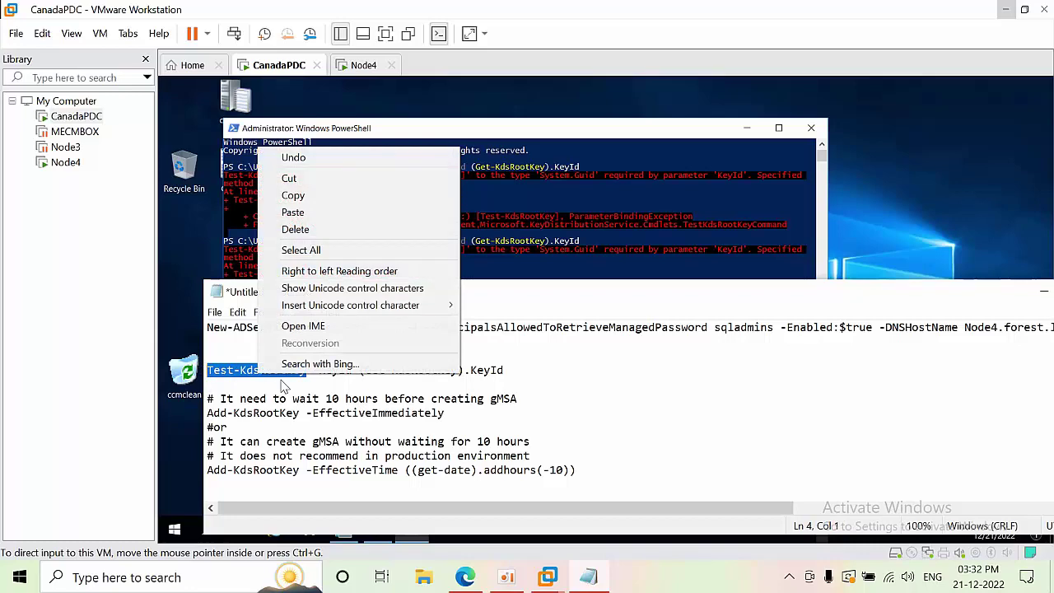
pyautogui.click(329, 197)
# Step: Run Test-KdsRootKey without parameters, cancel its KeyId prompt with Ctrl+C, clear with cls, and minimize PowerShell
pyautogui.click(419, 242)
pyautogui.rightClick(442, 355)
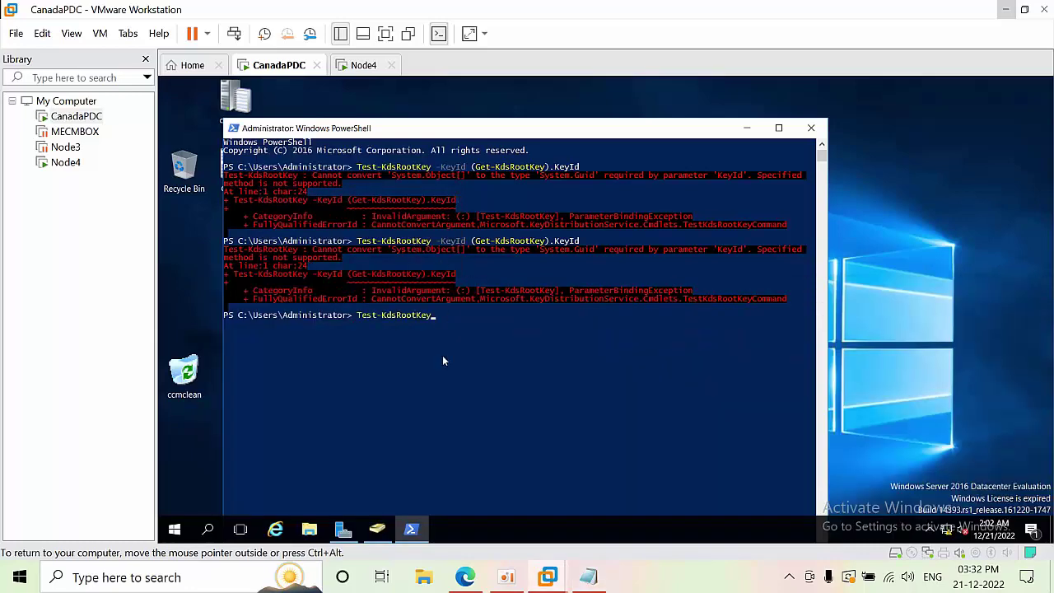
pyautogui.press('Return')
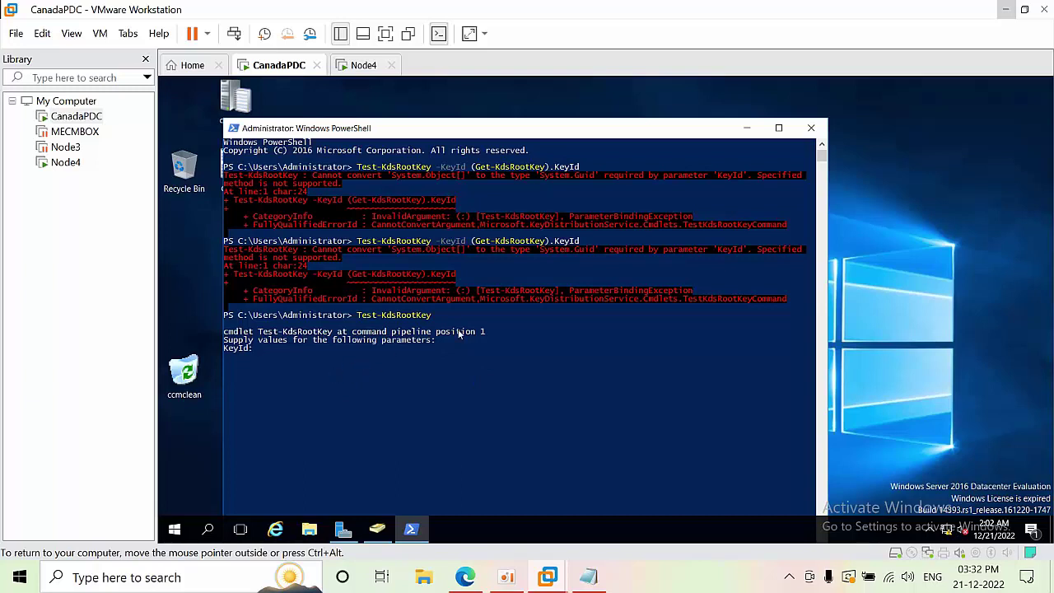
pyautogui.press('Return')
pyautogui.press('Return')
pyautogui.hotkey('ctrl', 'c')
pyautogui.press('Return')
pyautogui.write('cls')
pyautogui.press('Return')
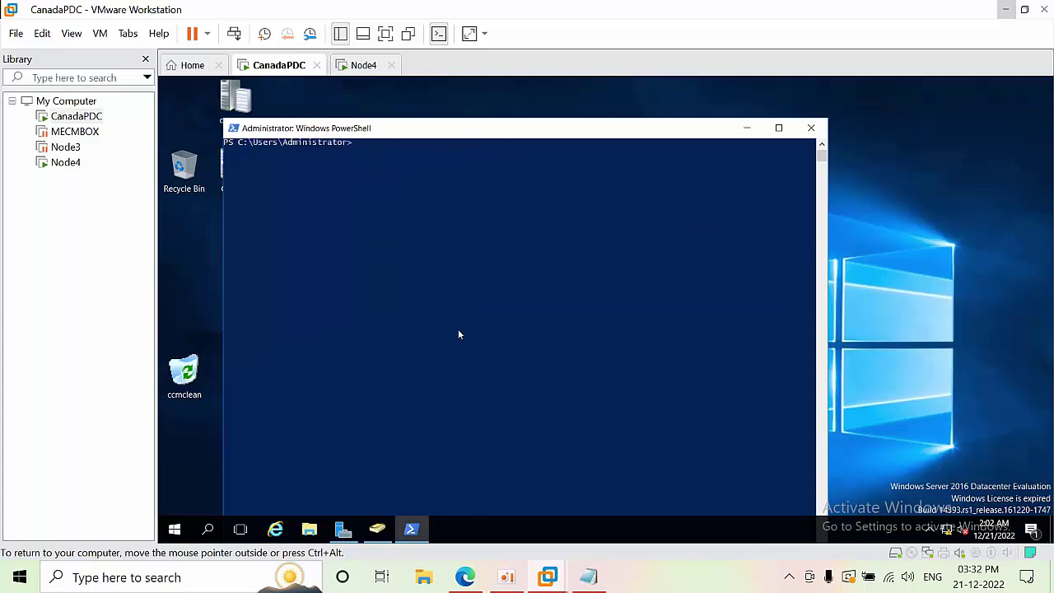
pyautogui.click(746, 129)
pyautogui.click(587, 577)
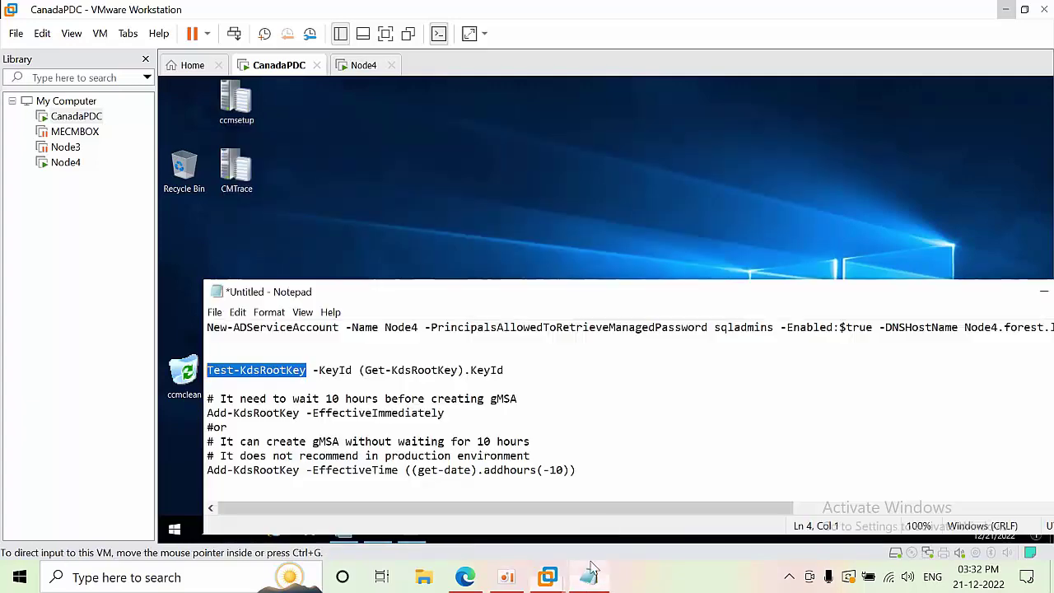
pyautogui.click(509, 372)
pyautogui.click(206, 373)
pyautogui.hotkey('shift', 'End')
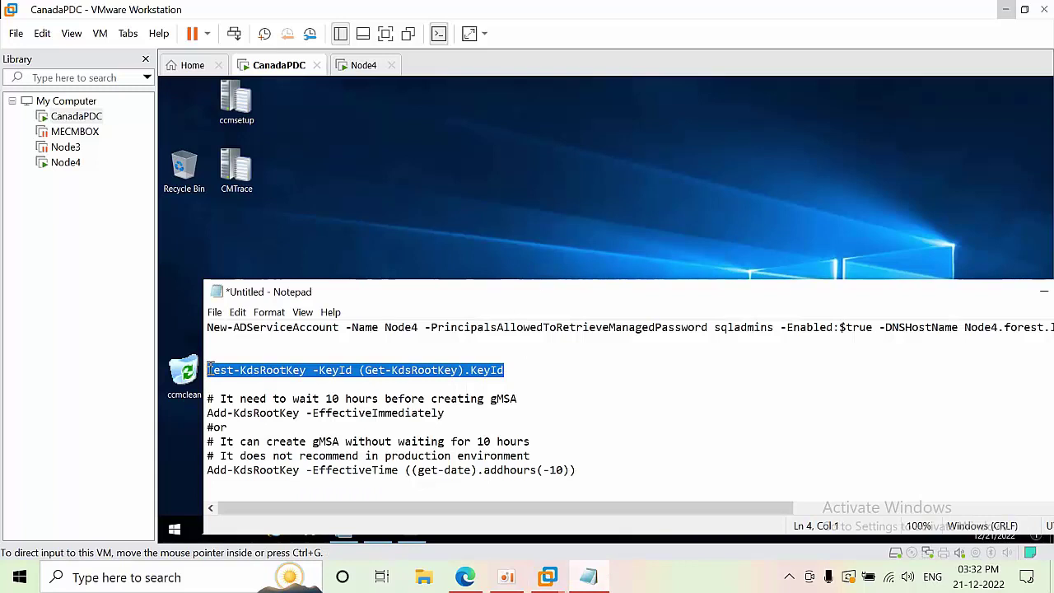
pyautogui.moveTo(503, 370); pyautogui.dragTo(169, 370)
pyautogui.moveTo(466, 417); pyautogui.dragTo(207, 415)
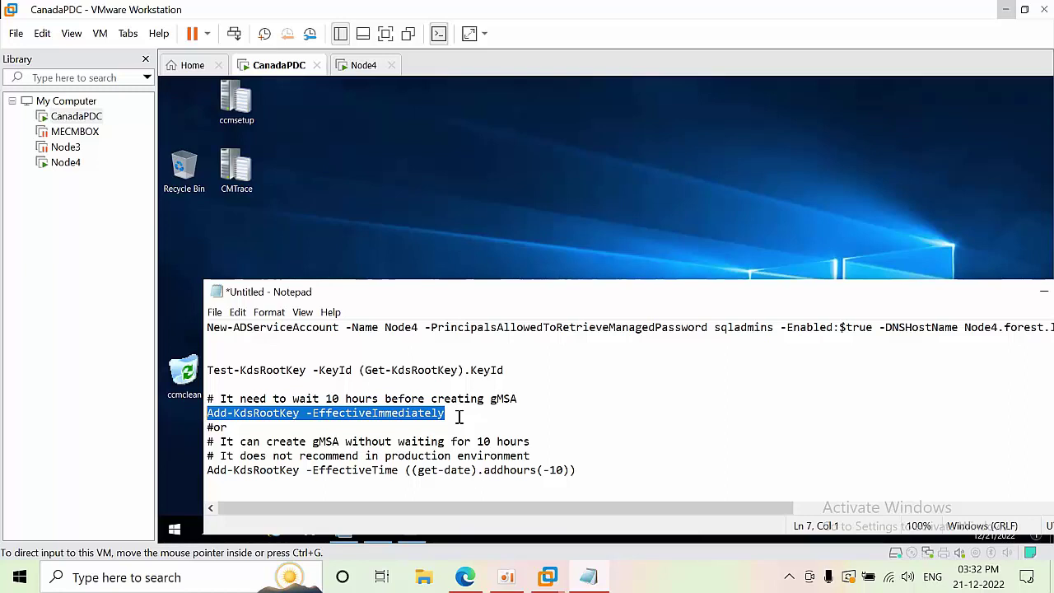
pyautogui.moveTo(576, 469); pyautogui.dragTo(207, 470)
pyautogui.moveTo(590, 472); pyautogui.dragTo(201, 471)
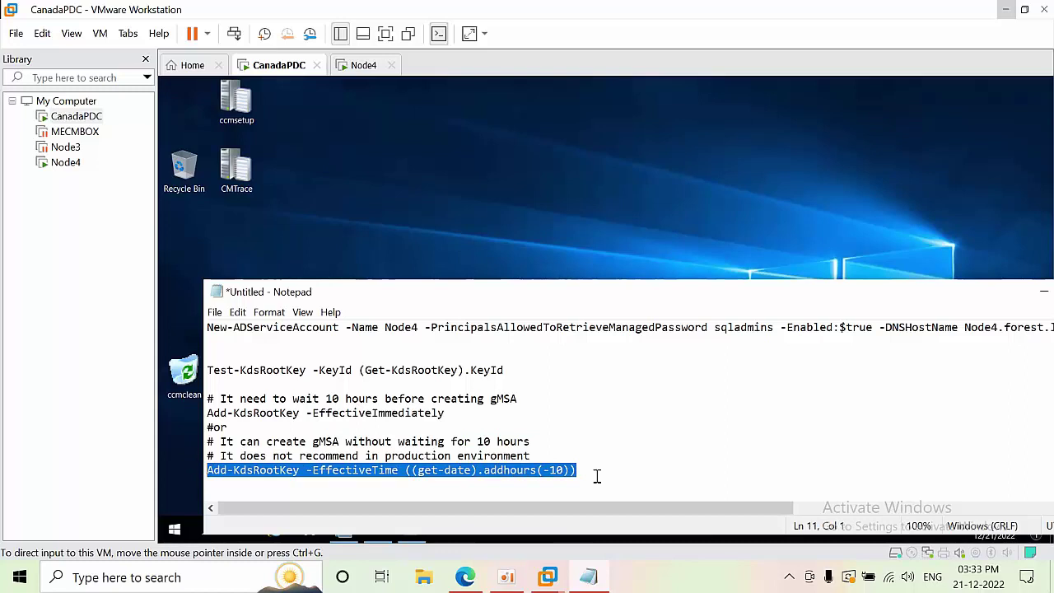
pyautogui.scroll(-2, 596, 476)
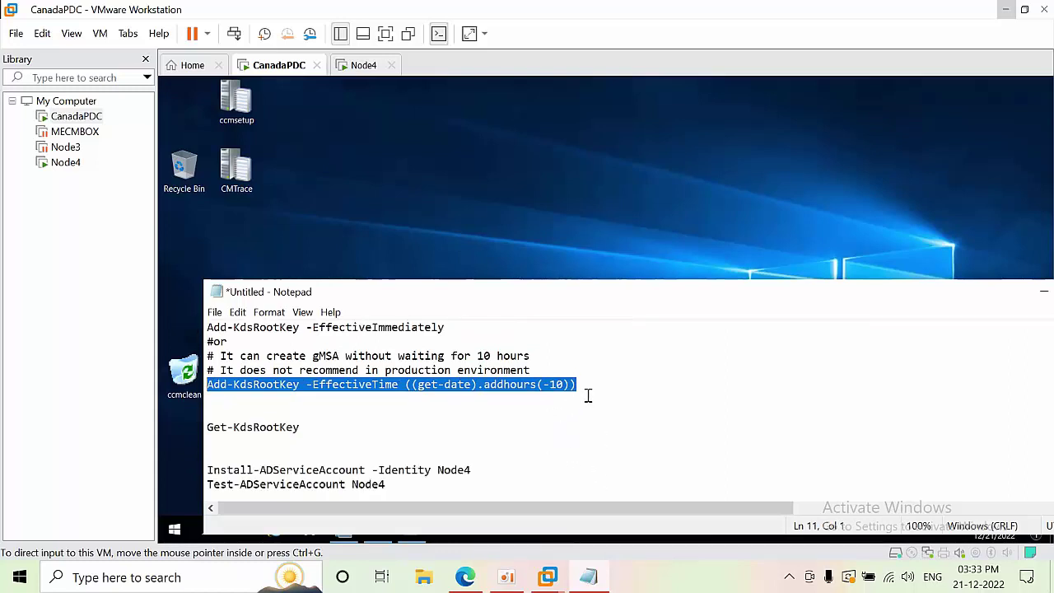
pyautogui.moveTo(303, 427); pyautogui.dragTo(206, 428)
# Step: Copy Get-KdsRootKey from Notepad and run it in PowerShell, listing two valid root keys
pyautogui.rightClick(298, 434)
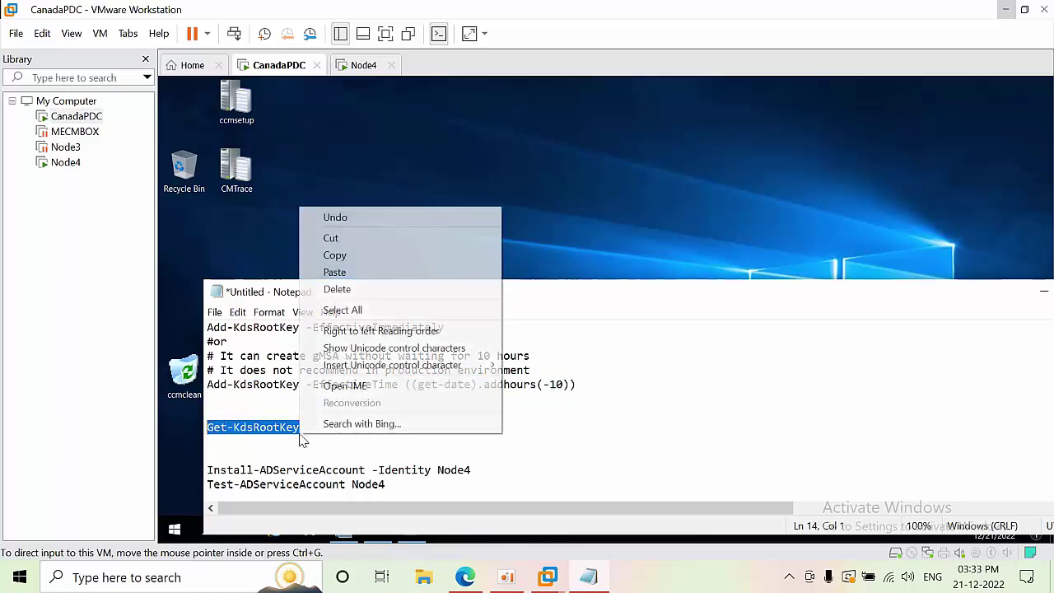
pyautogui.click(357, 263)
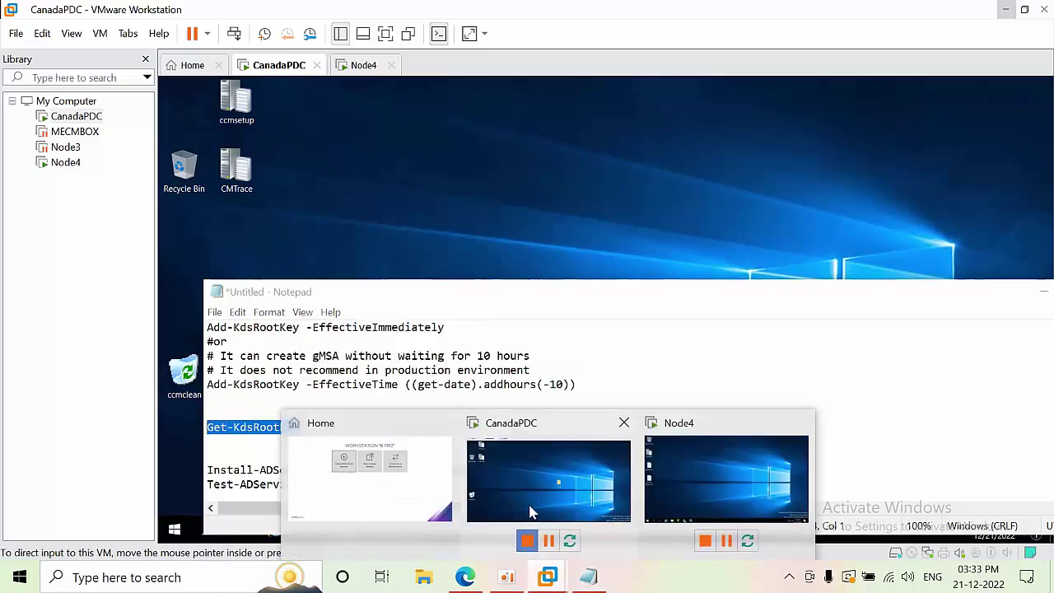
pyautogui.click(534, 494)
pyautogui.click(408, 531)
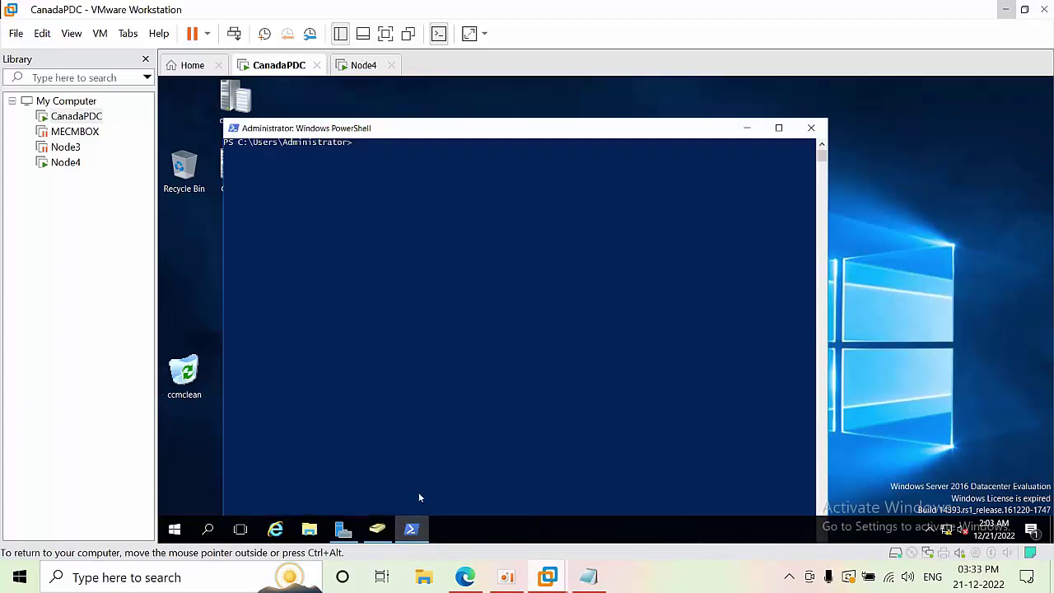
pyautogui.rightClick(417, 333)
pyautogui.press('Return')
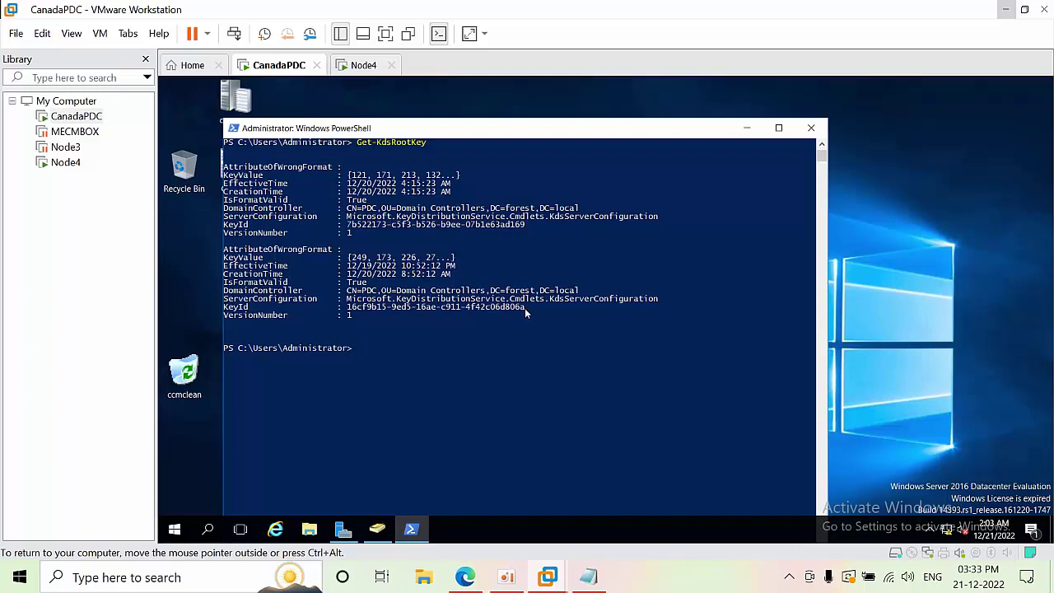
# Step: Highlight the second root key's KeyId, then return to the Notepad KDS script
pyautogui.moveTo(524, 308); pyautogui.dragTo(349, 311)
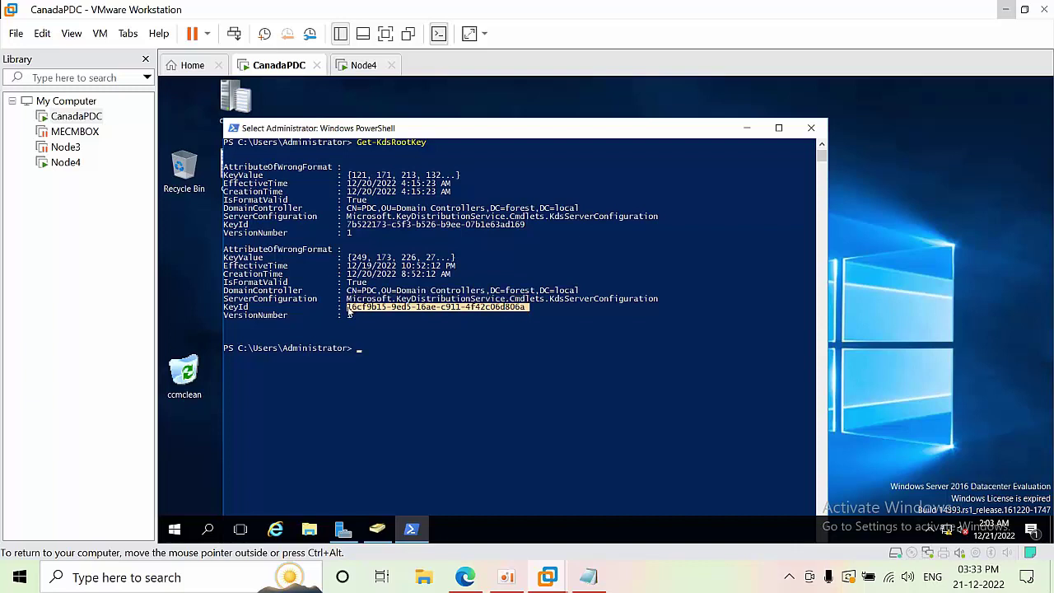
pyautogui.click(747, 129)
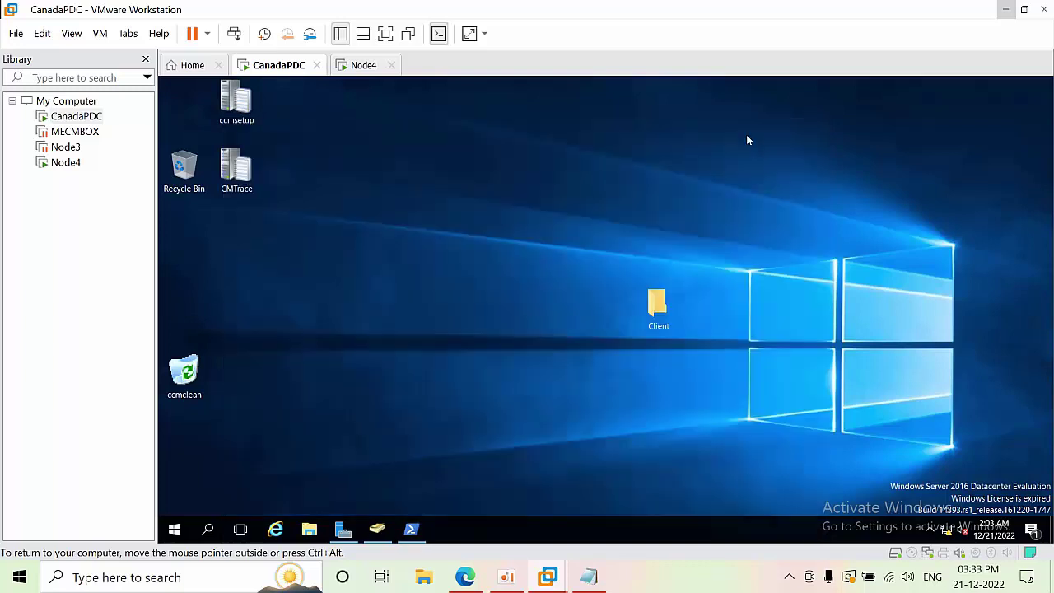
pyautogui.click(588, 576)
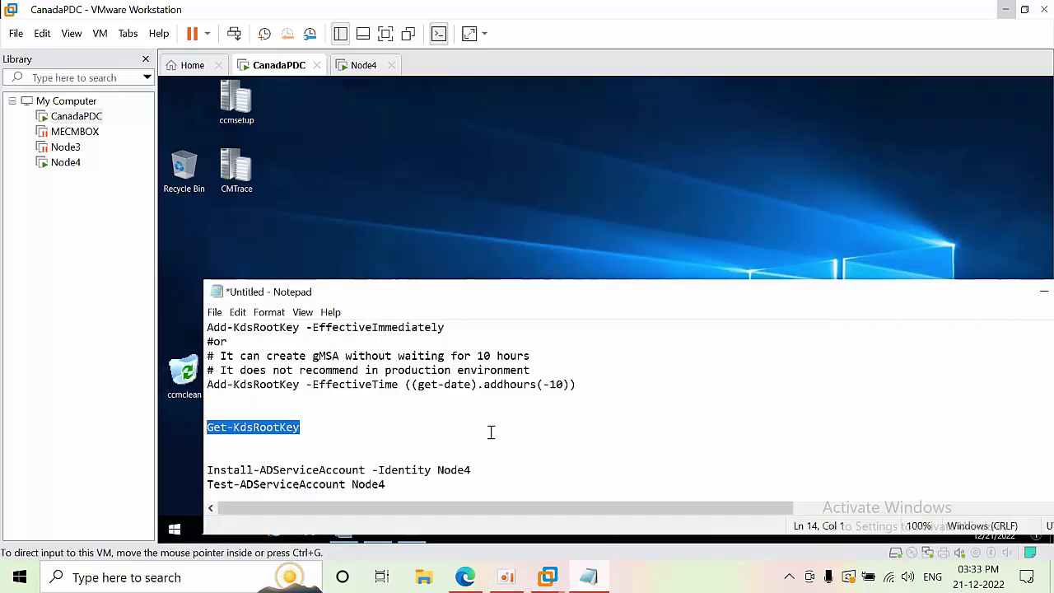
pyautogui.scroll(2, 476, 442)
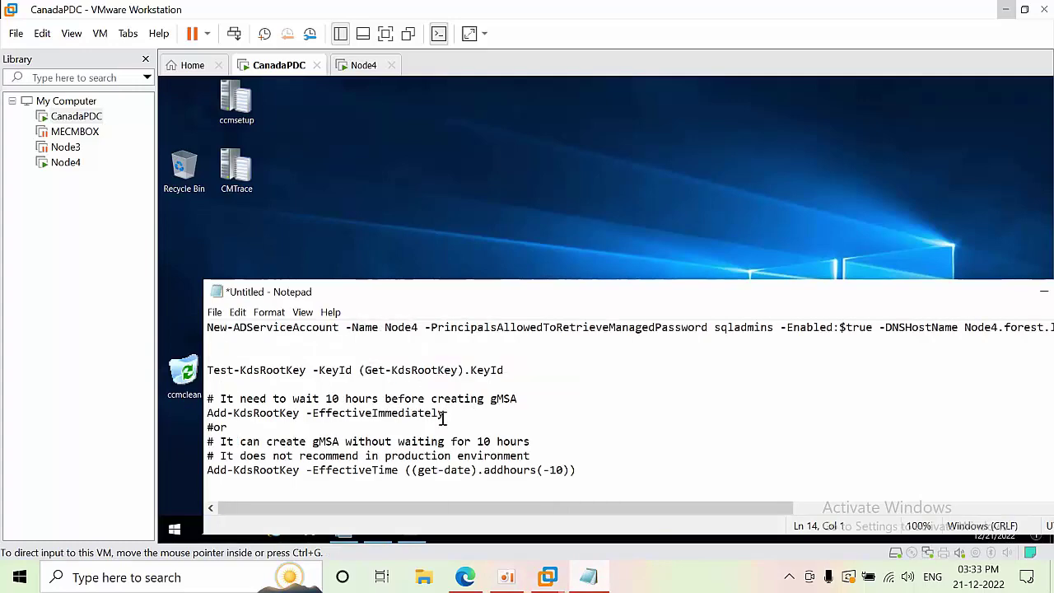
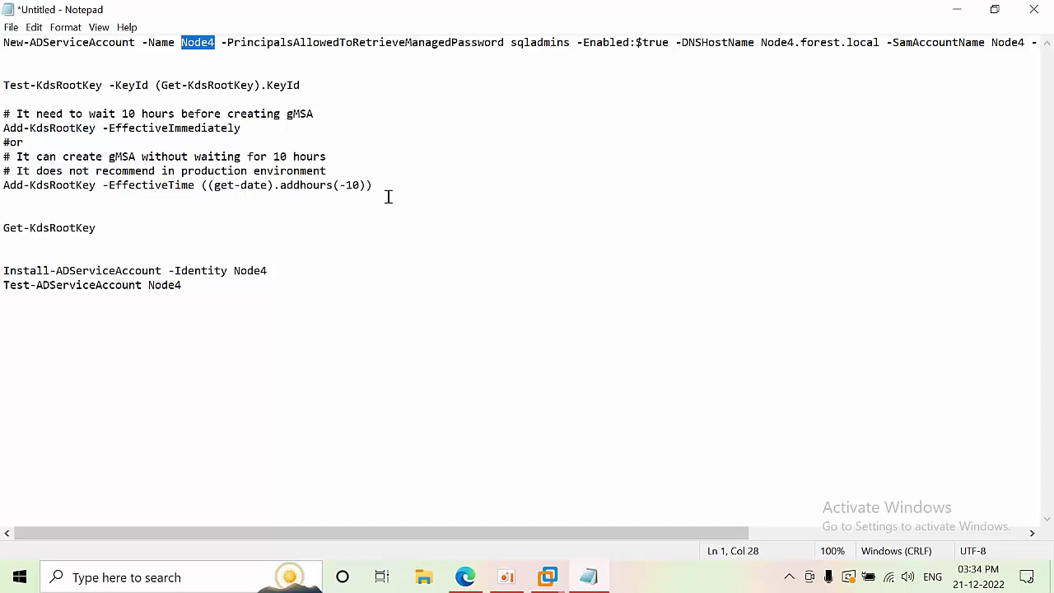
# Step: Highlight the PrincipalsAllowedToRetrieveManagedPassword, -Name Node4, sqladmins and -DNSHostName parts of the command
pyautogui.click(228, 42)
pyautogui.moveTo(229, 42)
pyautogui.mouseDown()
pyautogui.moveTo(505, 31)
pyautogui.moveTo(502, 41)
pyautogui.moveTo(222, 43)
pyautogui.mouseUp()
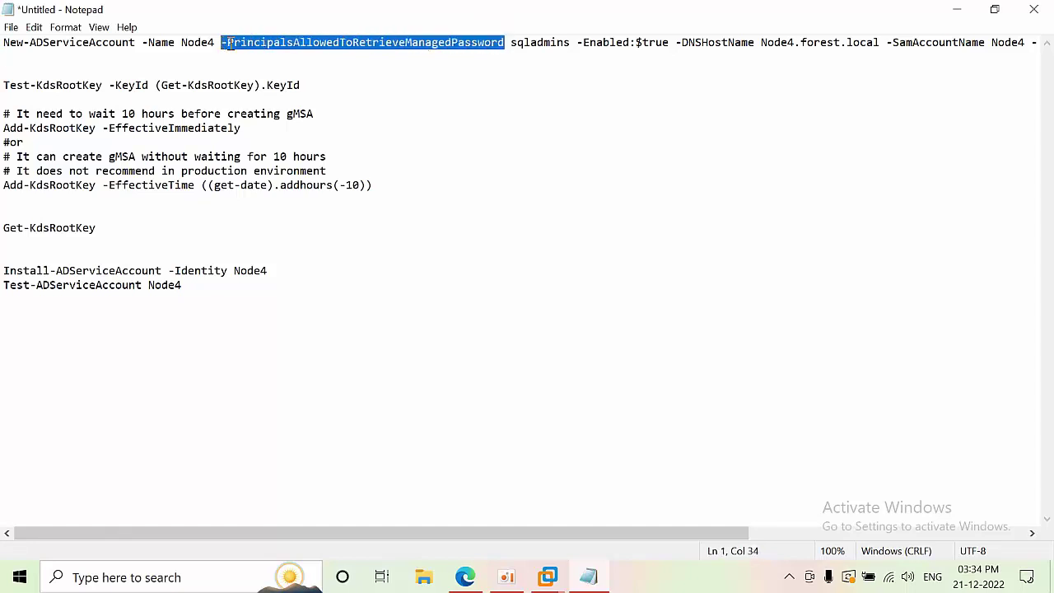
pyautogui.click(459, 97)
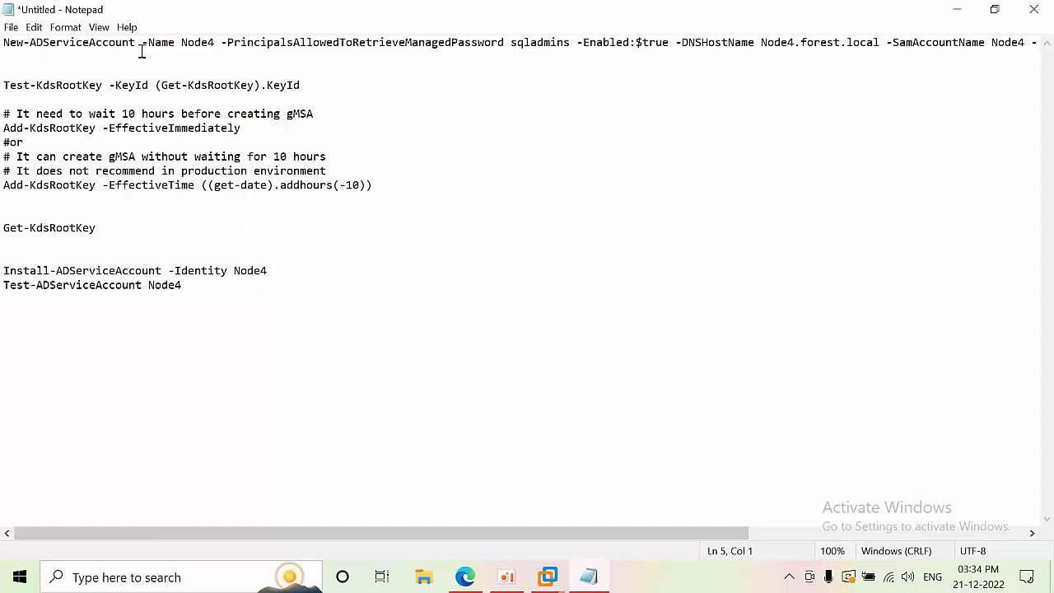
pyautogui.moveTo(221, 42); pyautogui.dragTo(148, 41)
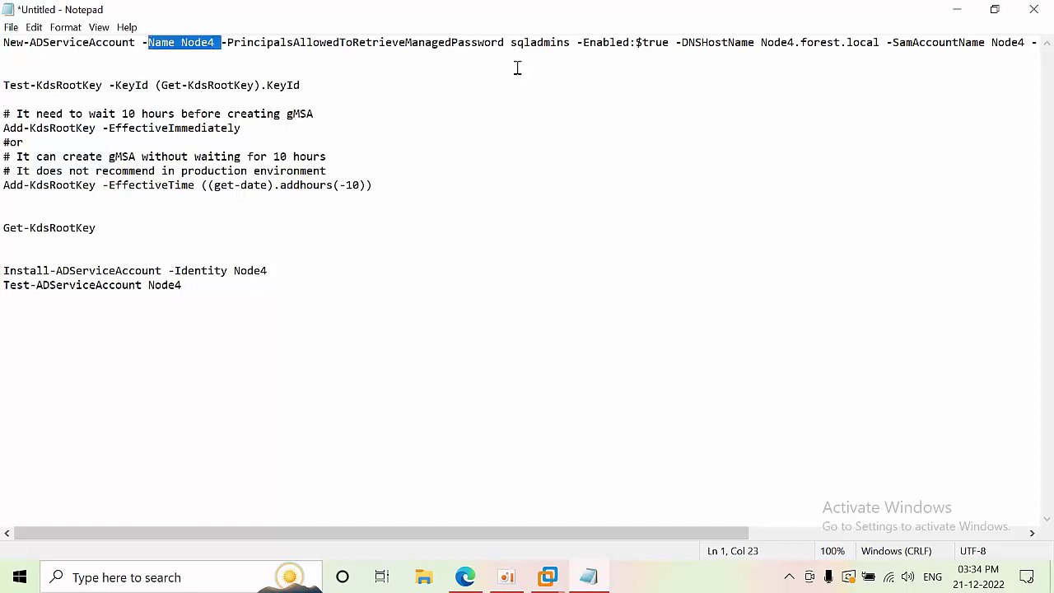
pyautogui.click(517, 68)
pyautogui.moveTo(513, 42); pyautogui.dragTo(568, 45)
pyautogui.click(635, 85)
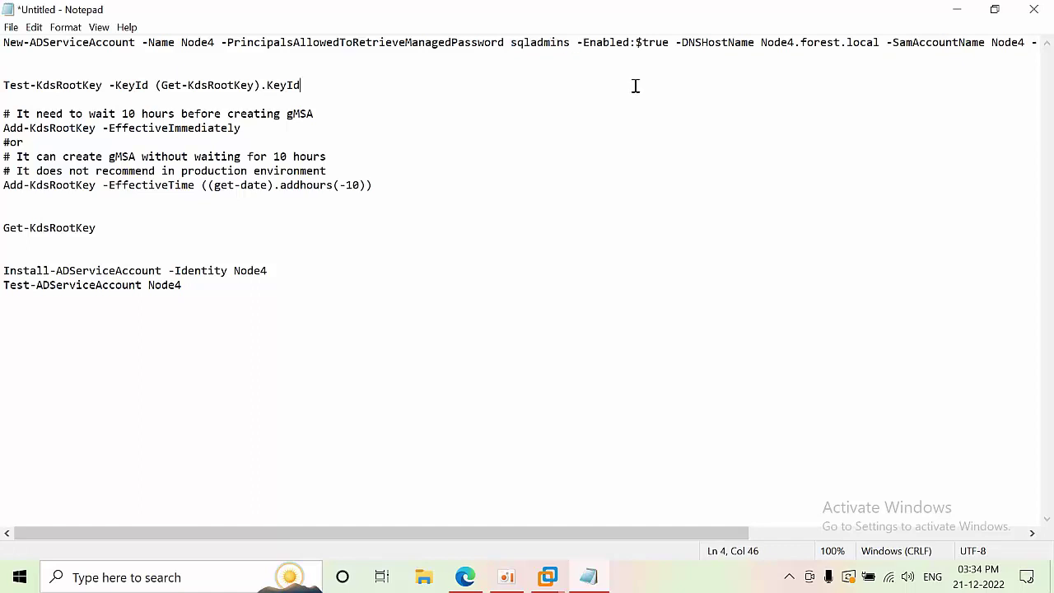
pyautogui.moveTo(676, 42); pyautogui.dragTo(752, 39)
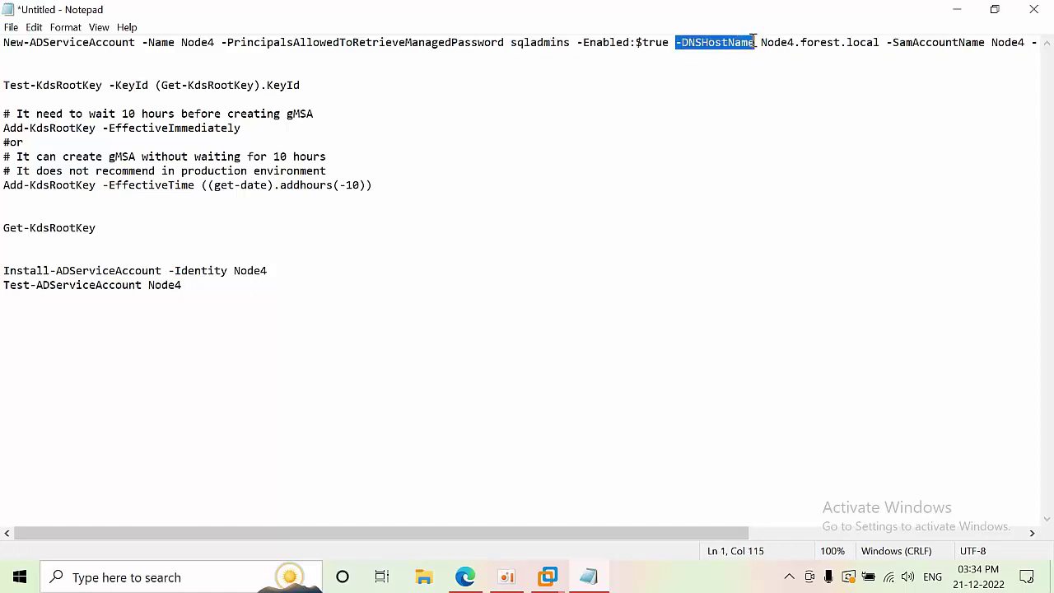
pyautogui.click(762, 99)
# Step: Highlight Node4.forest.local, -SamAccountName Node4 and -ManagedPasswordIntervalInDays 365, then select the whole New-ADServiceAccount line
pyautogui.moveTo(180, 40); pyautogui.dragTo(217, 43)
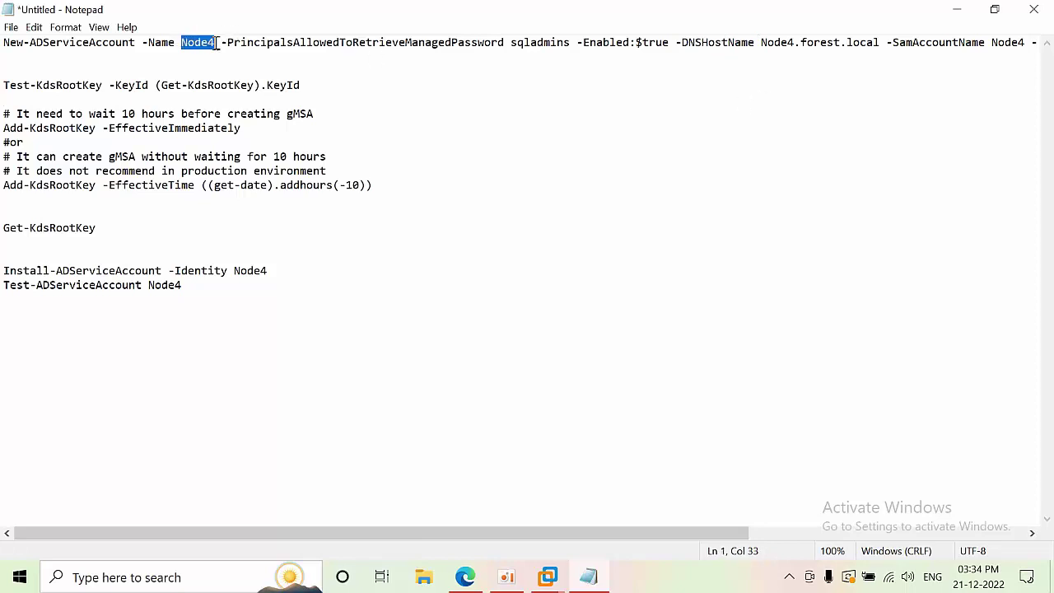
pyautogui.moveTo(759, 41); pyautogui.dragTo(883, 46)
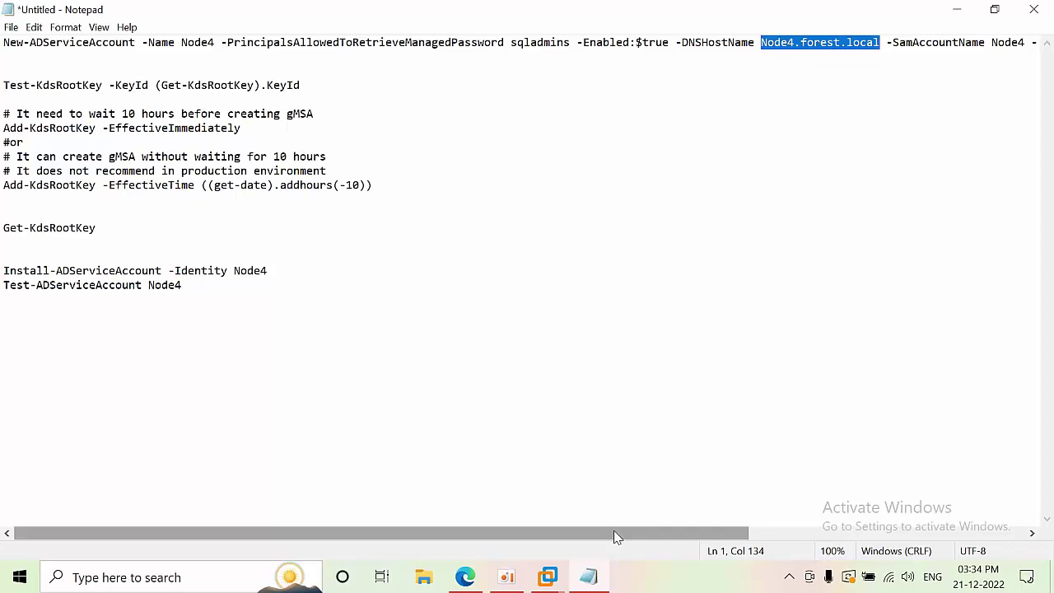
pyautogui.moveTo(613, 537)
pyautogui.mouseDown()
pyautogui.moveTo(635, 536)
pyautogui.moveTo(612, 537)
pyautogui.mouseUp()
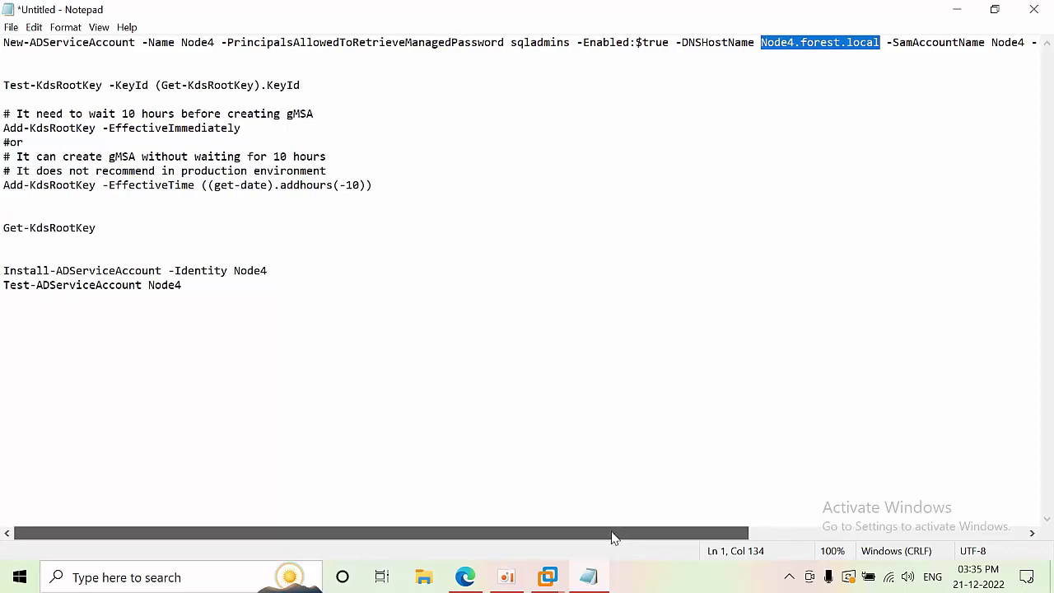
pyautogui.moveTo(612, 537); pyautogui.dragTo(799, 508)
pyautogui.moveTo(766, 42); pyautogui.dragTo(729, 48)
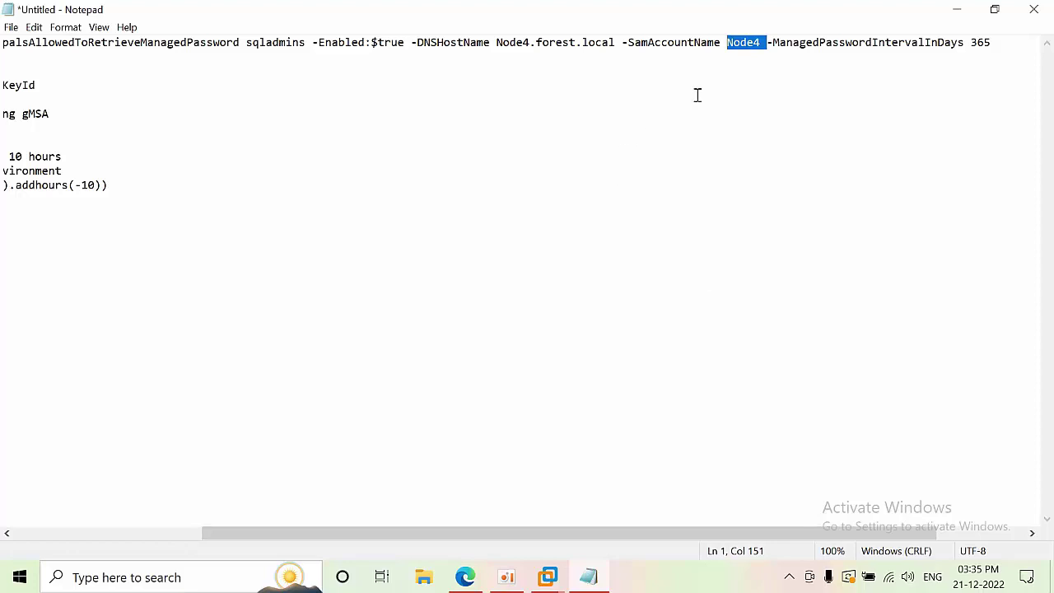
pyautogui.click(766, 42)
pyautogui.moveTo(767, 42); pyautogui.dragTo(1006, 40)
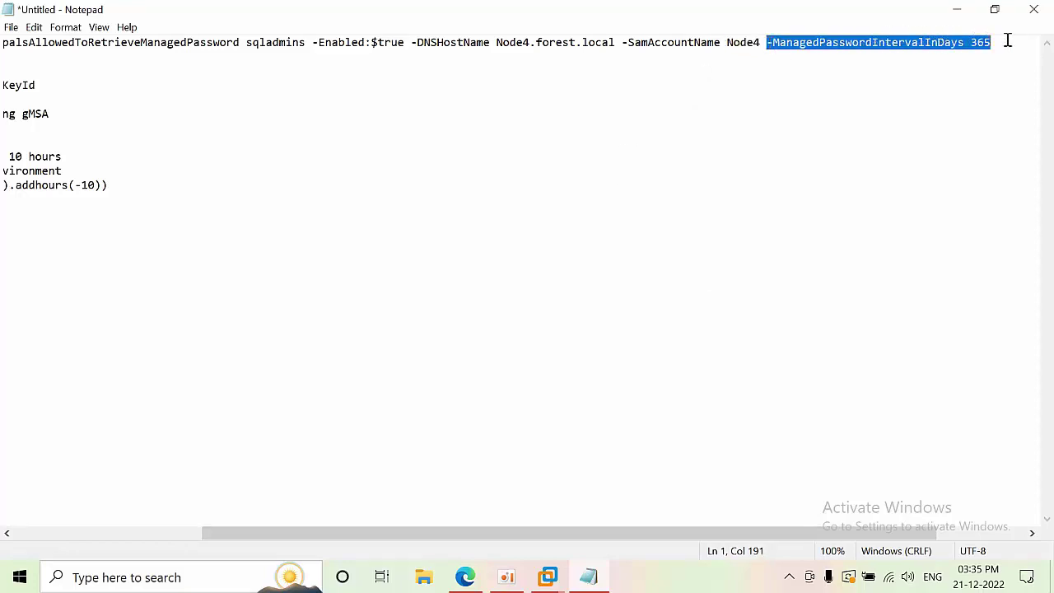
pyautogui.click(979, 97)
pyautogui.moveTo(634, 541); pyautogui.dragTo(326, 512)
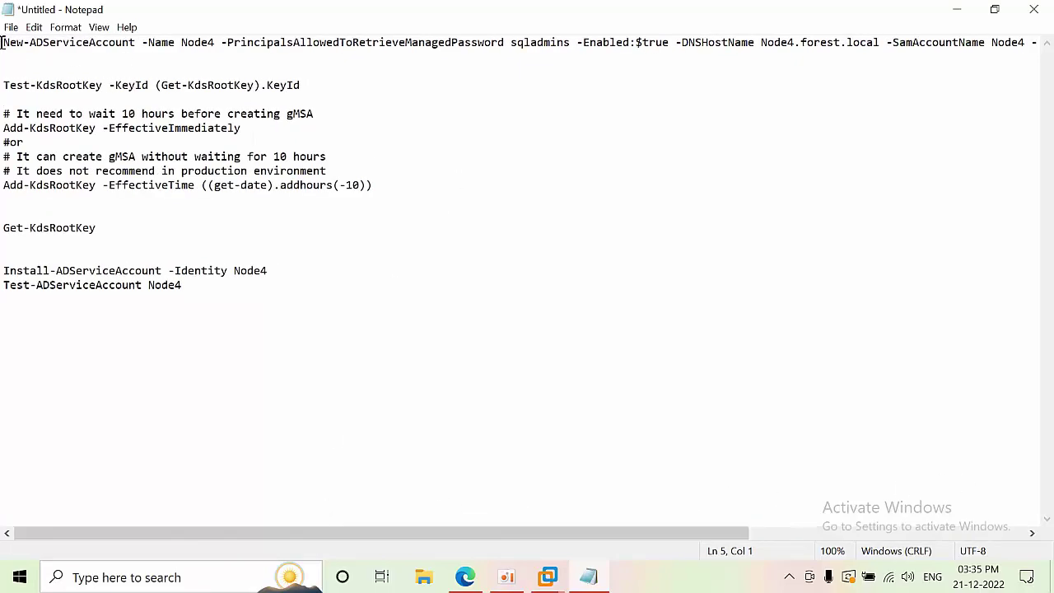
pyautogui.moveTo(4, 39); pyautogui.dragTo(1045, 42)
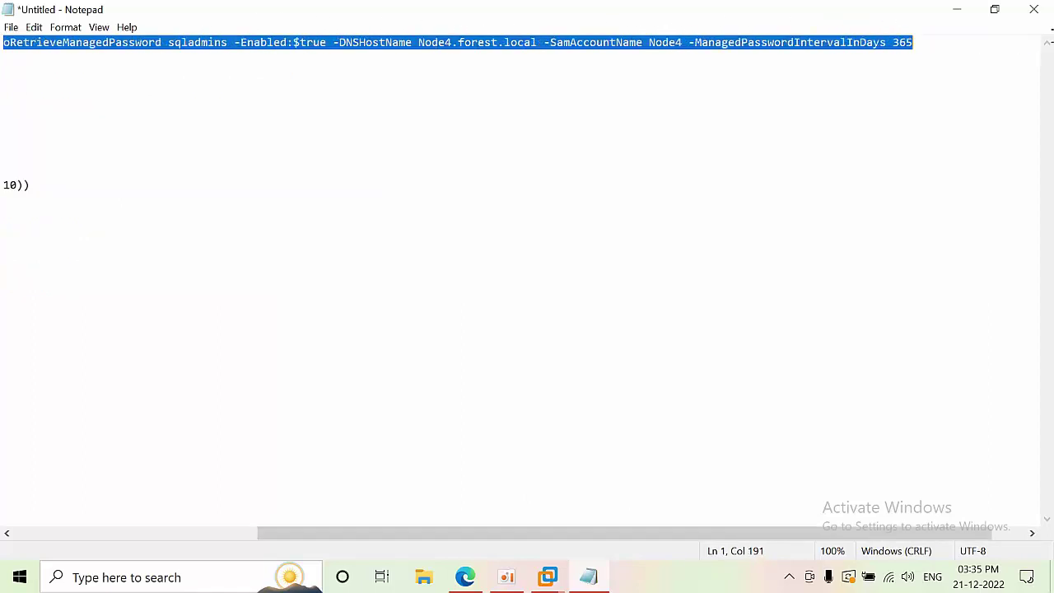
# Step: Copy the New-ADServiceAccount line, clear the CanadaPDC console's old selection, and return to Notepad
pyautogui.rightClick(882, 51)
pyautogui.click(889, 95)
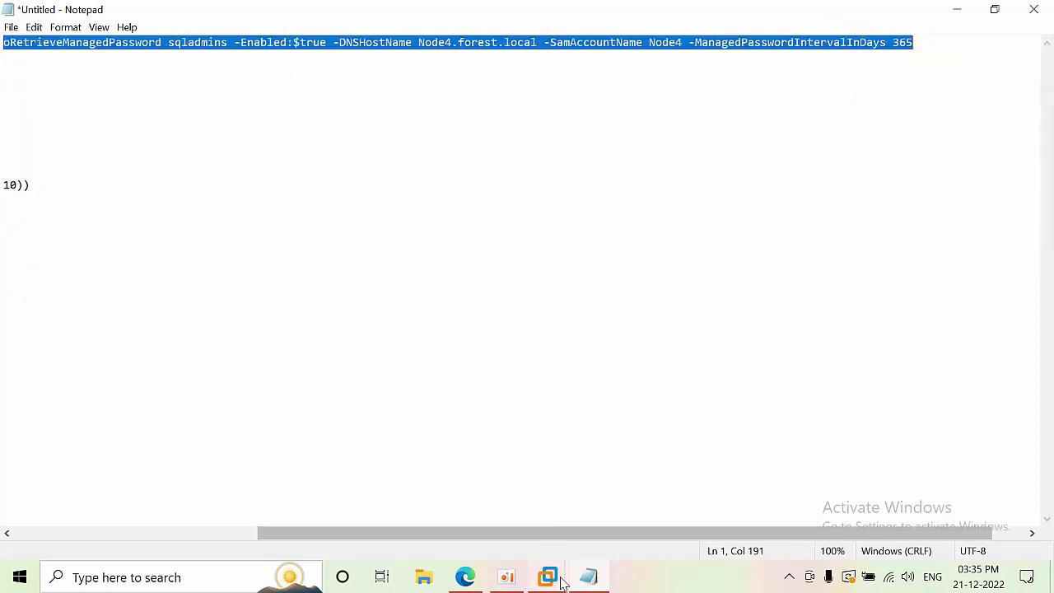
pyautogui.moveTo(565, 578)
pyautogui.click(512, 515)
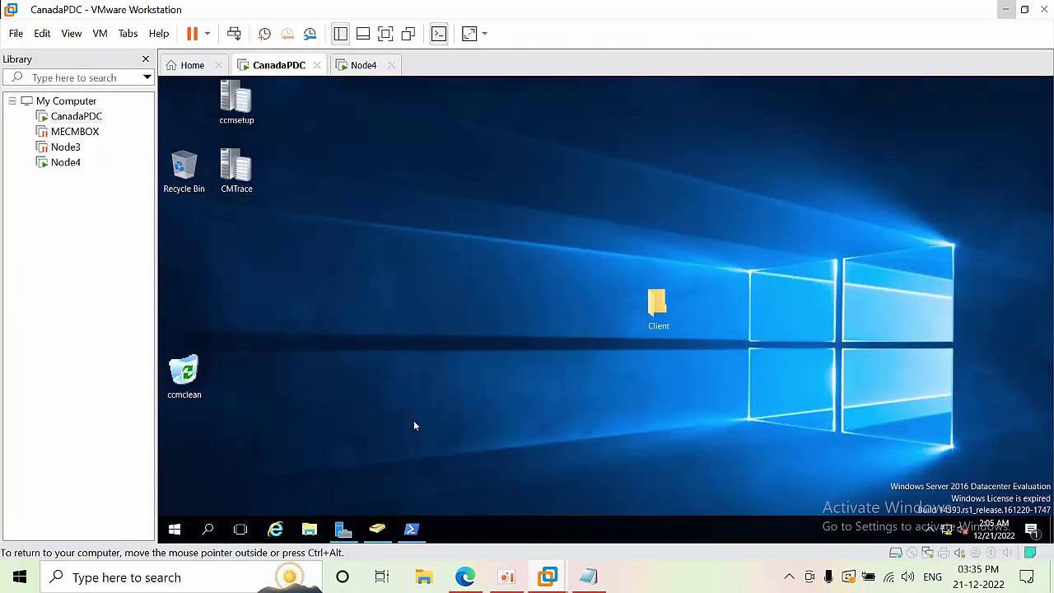
pyautogui.click(411, 528)
pyautogui.click(470, 368)
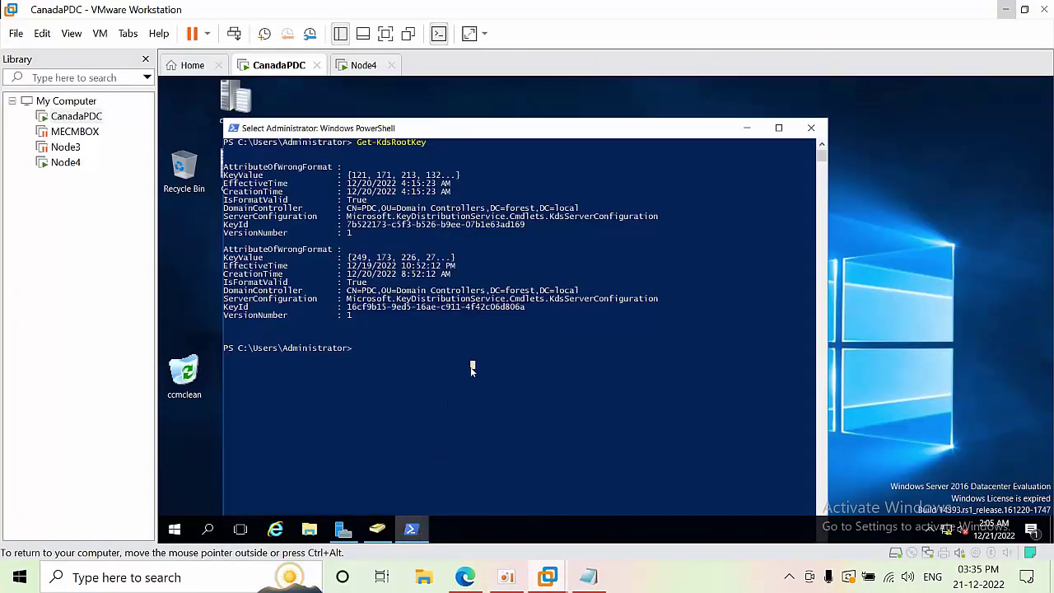
pyautogui.press('Escape')
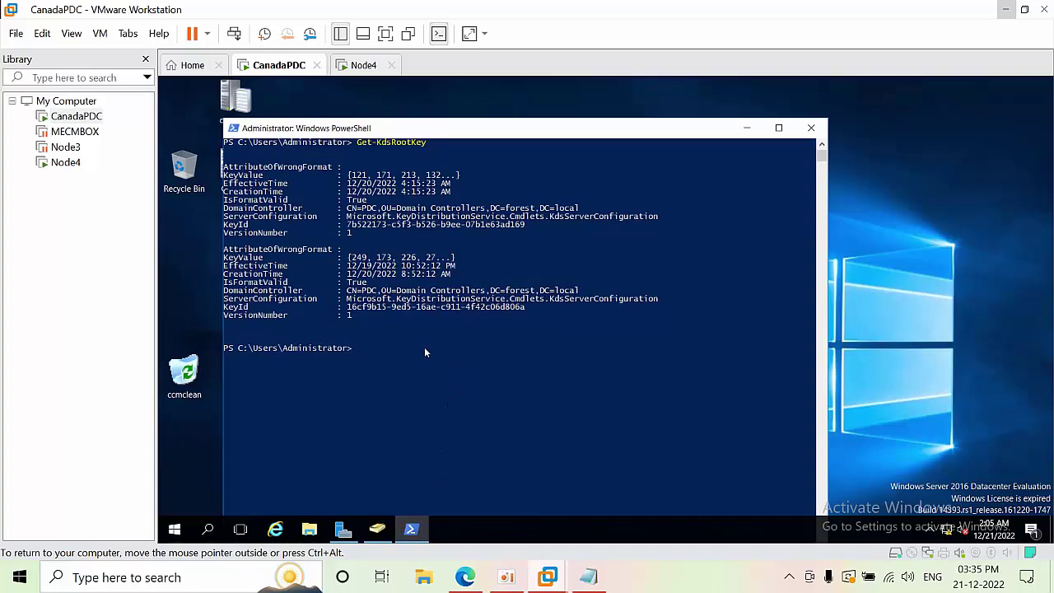
pyautogui.hotkey('ctrl', 'alt')
pyautogui.hotkey('alt', 'Tab')
pyautogui.click(656, 303)
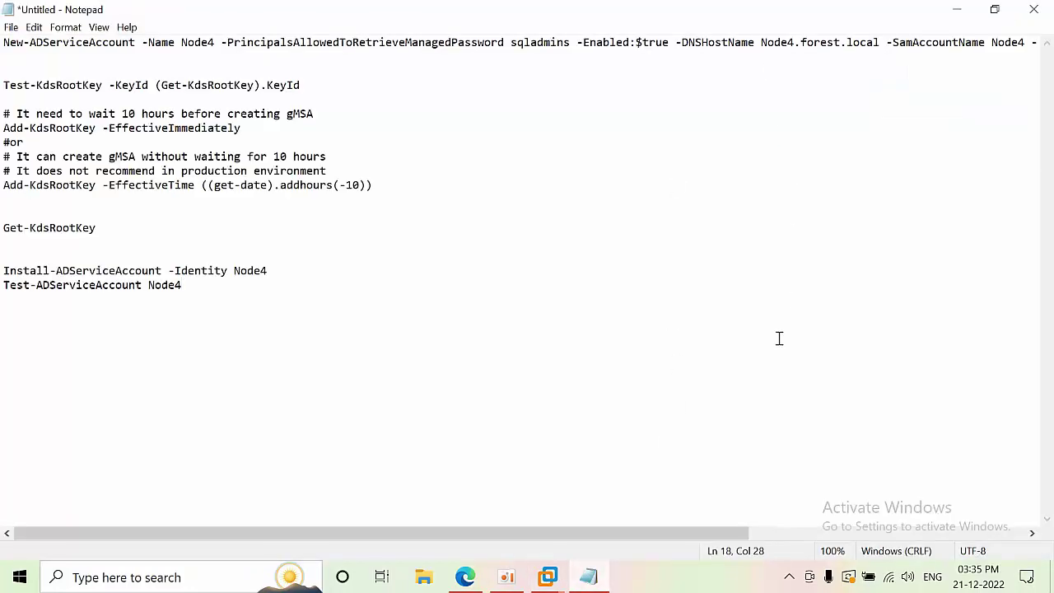
# Step: Copy the command again and run it in CanadaPDC PowerShell, which reports the account already exists
pyautogui.moveTo(3, 42); pyautogui.dragTo(1028, 45)
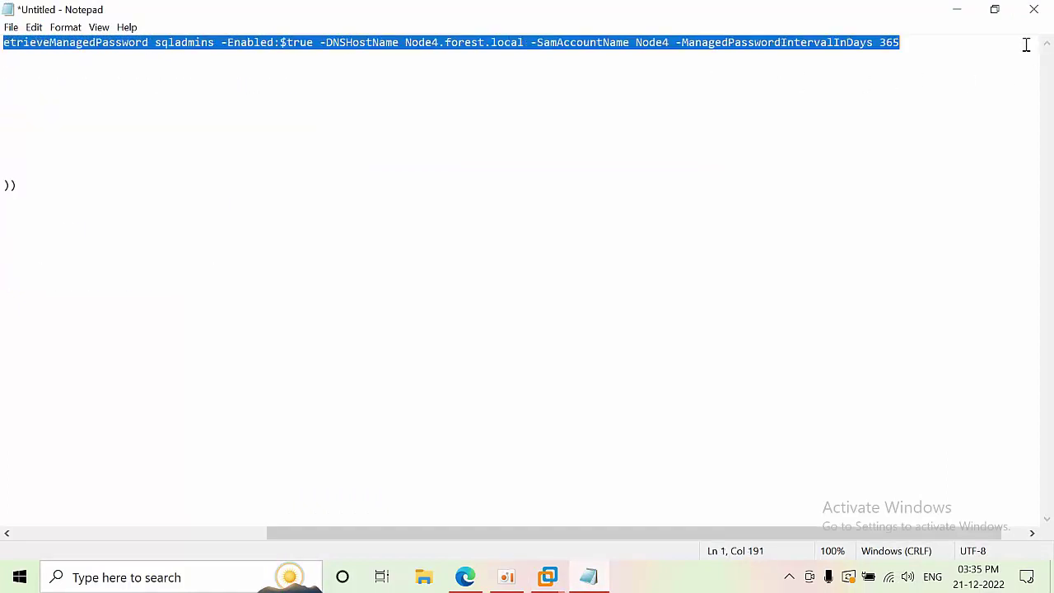
pyautogui.rightClick(904, 44)
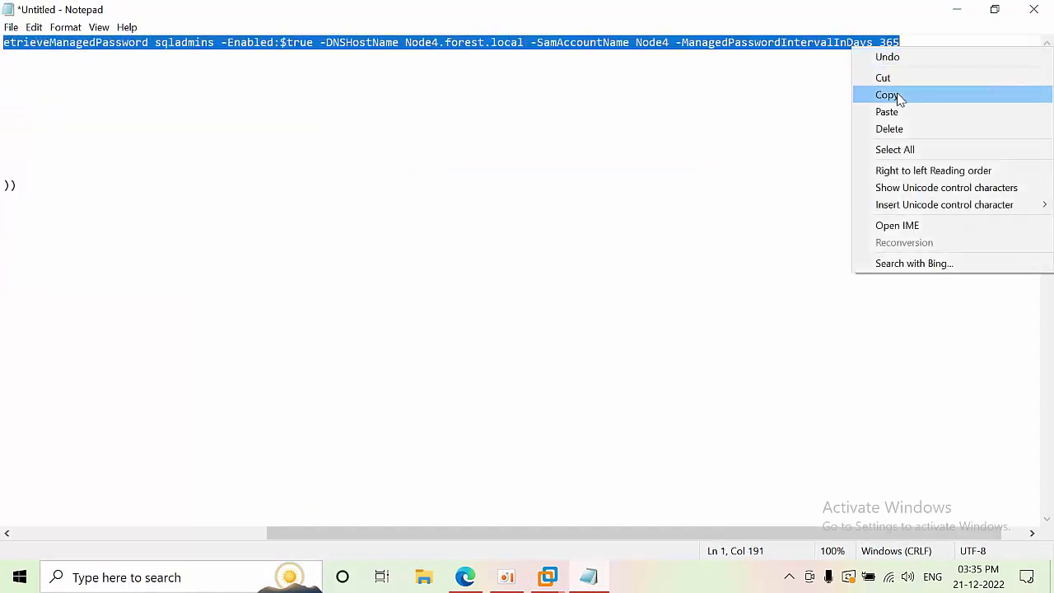
pyautogui.click(898, 96)
pyautogui.moveTo(547, 576)
pyautogui.click(478, 474)
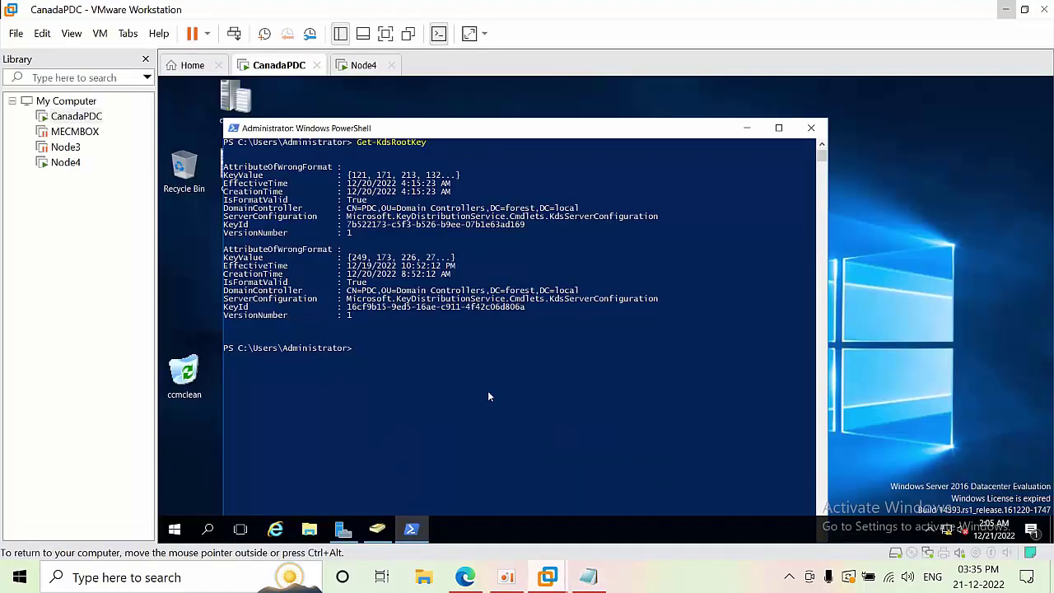
pyautogui.rightClick(451, 356)
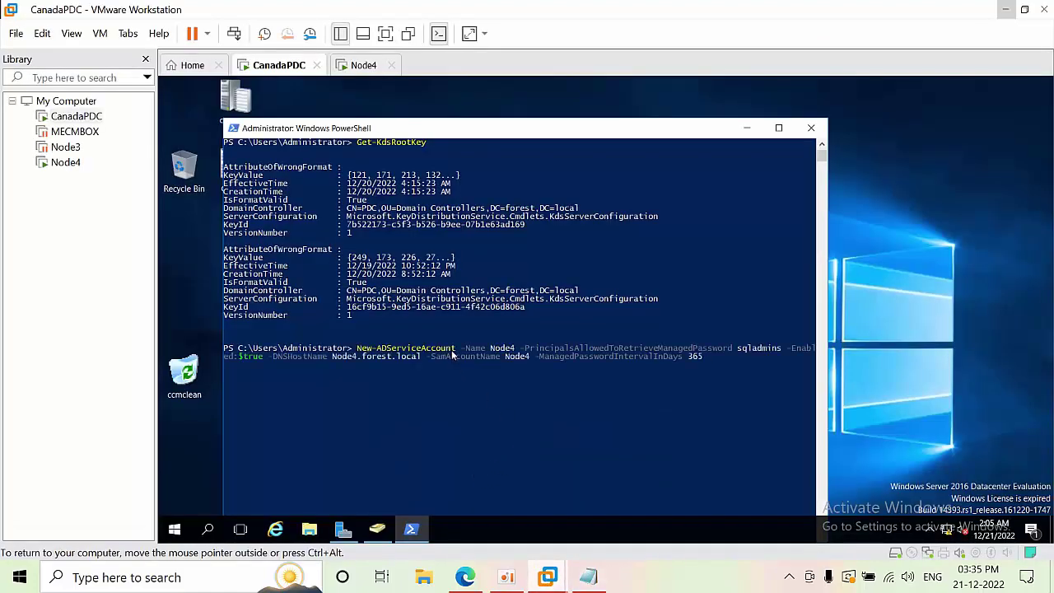
pyautogui.press('Return')
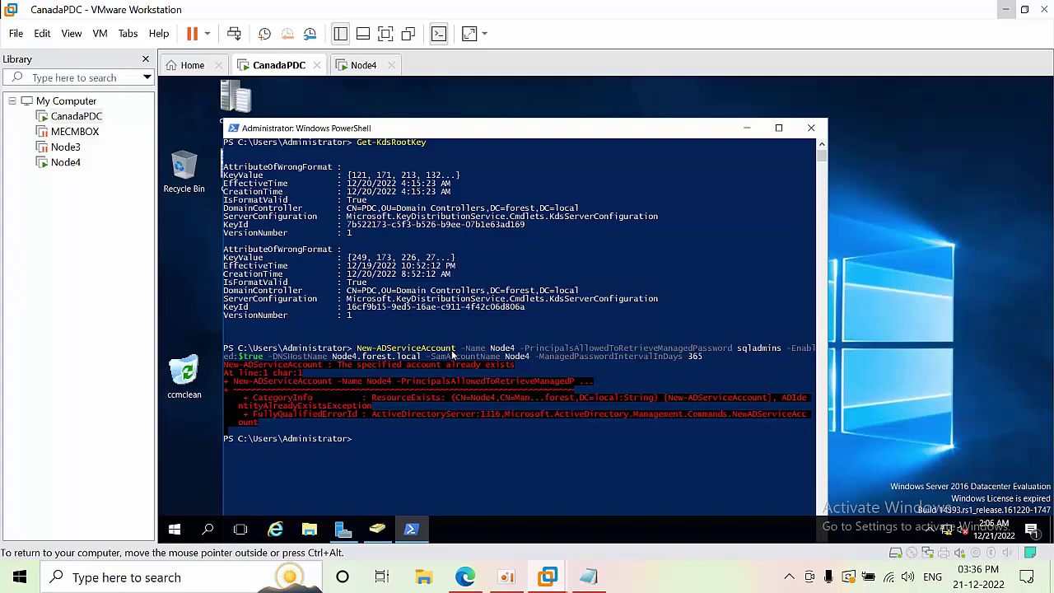
pyautogui.click(587, 577)
pyautogui.click(317, 96)
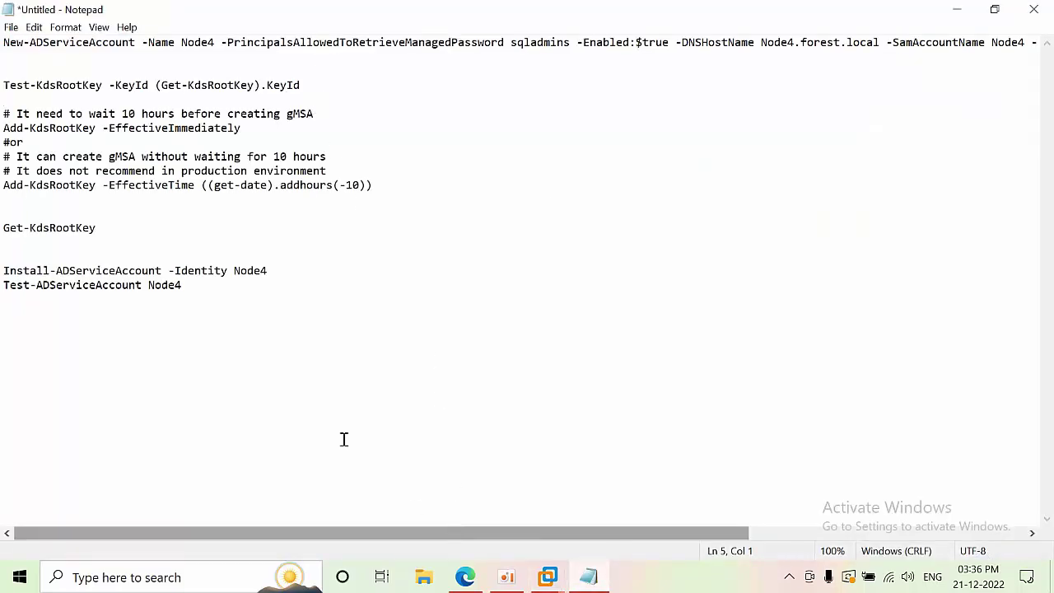
# Step: Change Node4 to NodeTest4 in -Name, -DNSHostName (Nodetest4.forest.local) and -SamAccountName
pyautogui.click(214, 42)
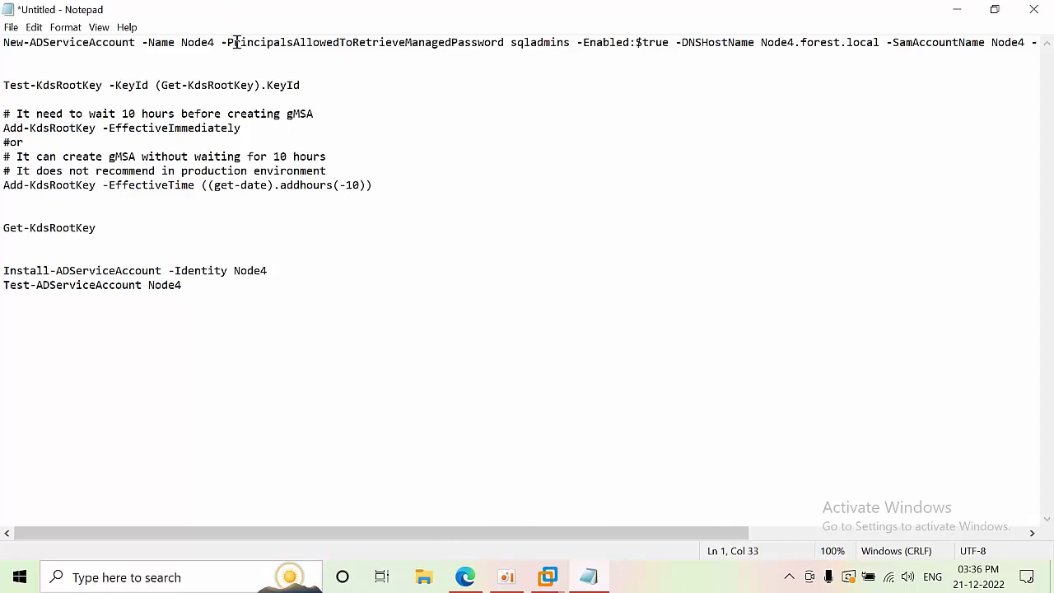
pyautogui.write('Test')
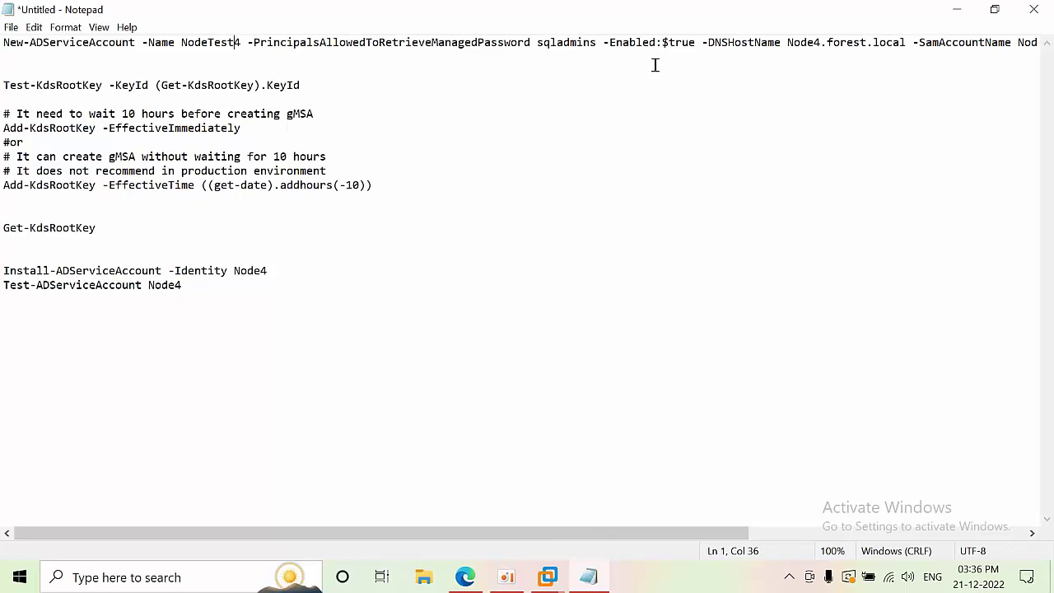
pyautogui.click(814, 44)
pyautogui.write('test')
pyautogui.moveTo(701, 533); pyautogui.dragTo(1003, 538)
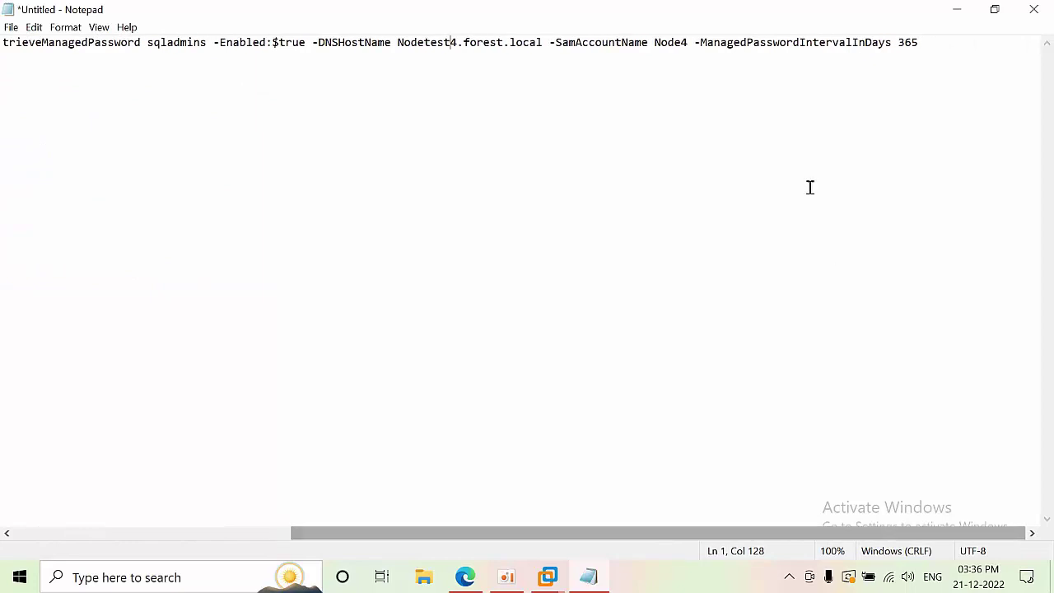
pyautogui.click(681, 42)
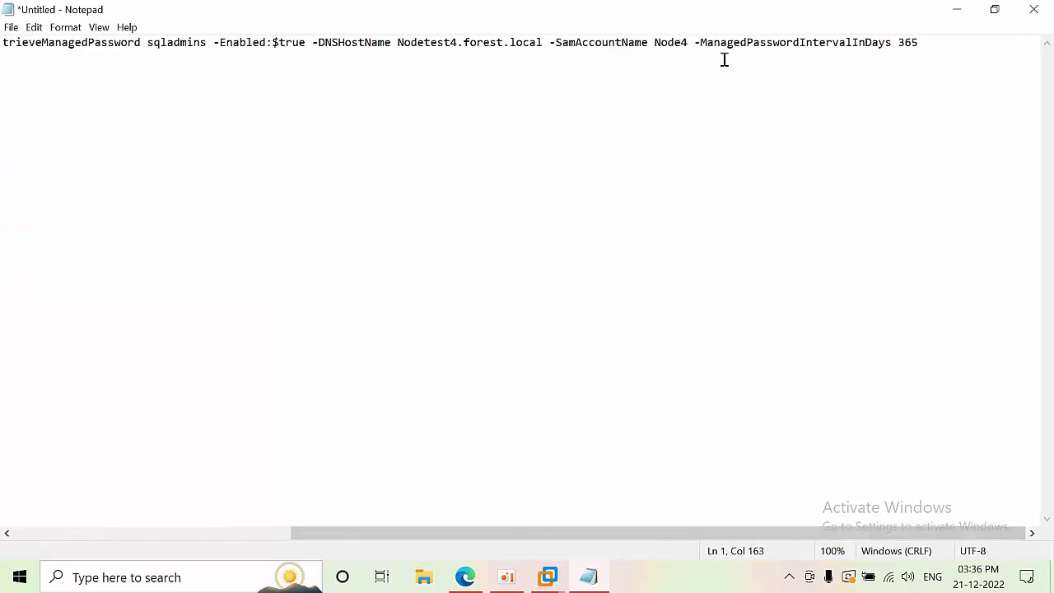
pyautogui.write('r')
pyautogui.press('BackSpace')
pyautogui.write('Test')
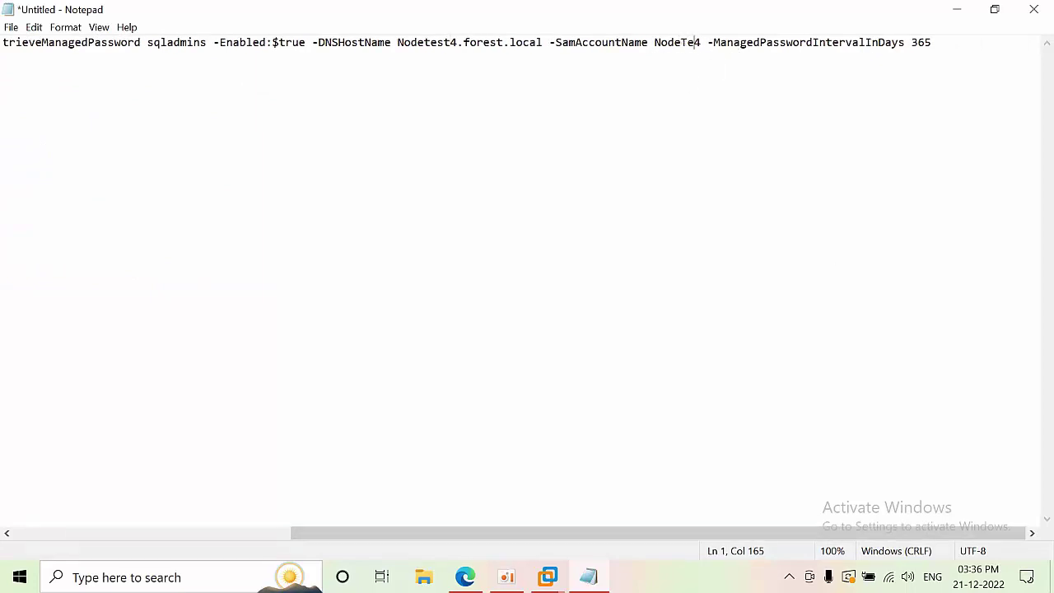
pyautogui.moveTo(417, 534); pyautogui.dragTo(71, 561)
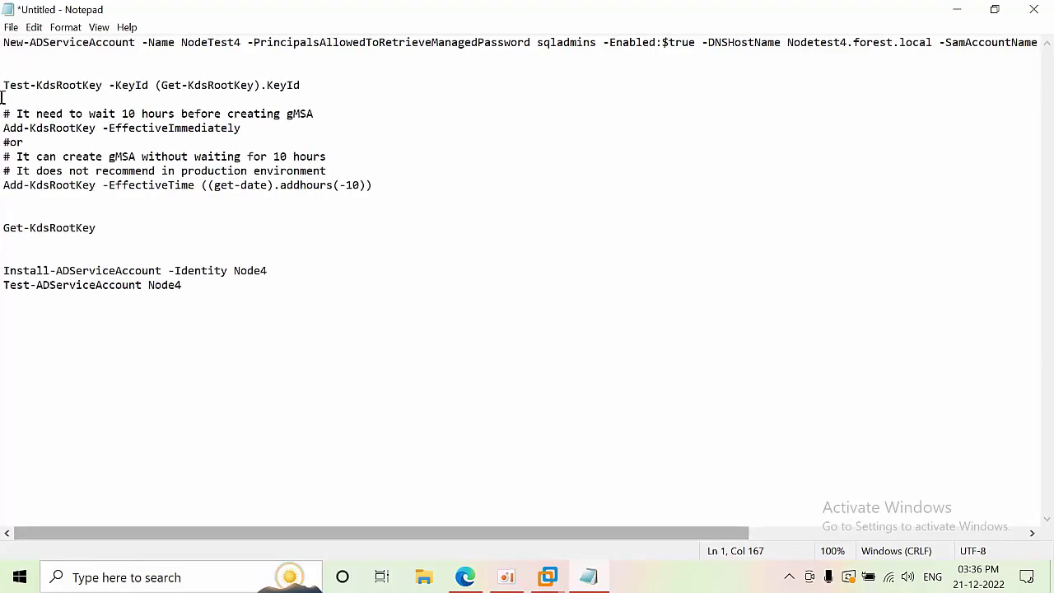
# Step: Copy the edited New-ADServiceAccount line and switch to the CanadaPDC virtual machine
pyautogui.moveTo(2, 42); pyautogui.dragTo(1021, 16)
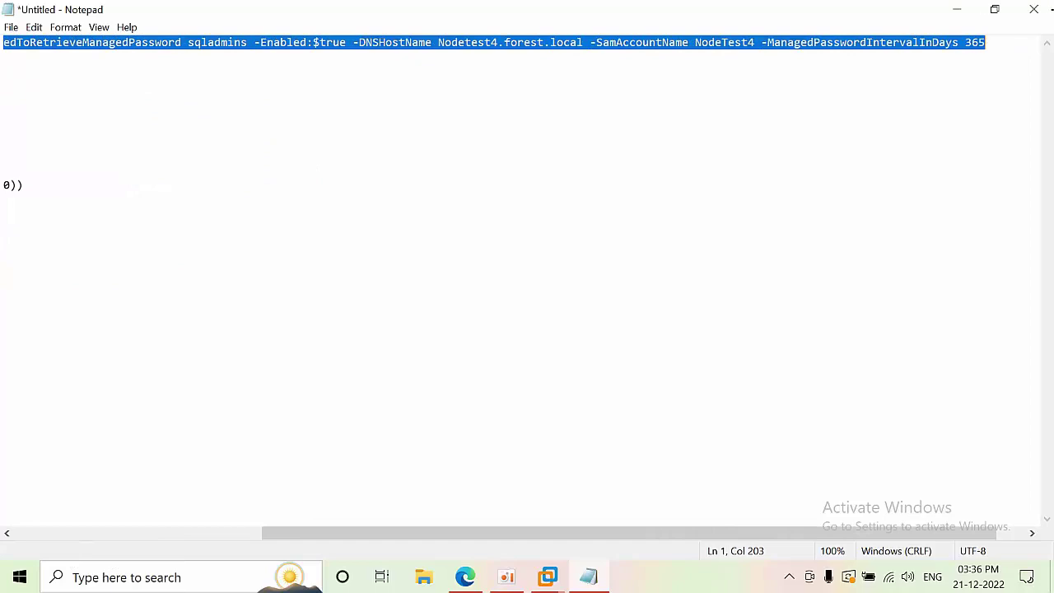
pyautogui.rightClick(917, 63)
pyautogui.click(912, 115)
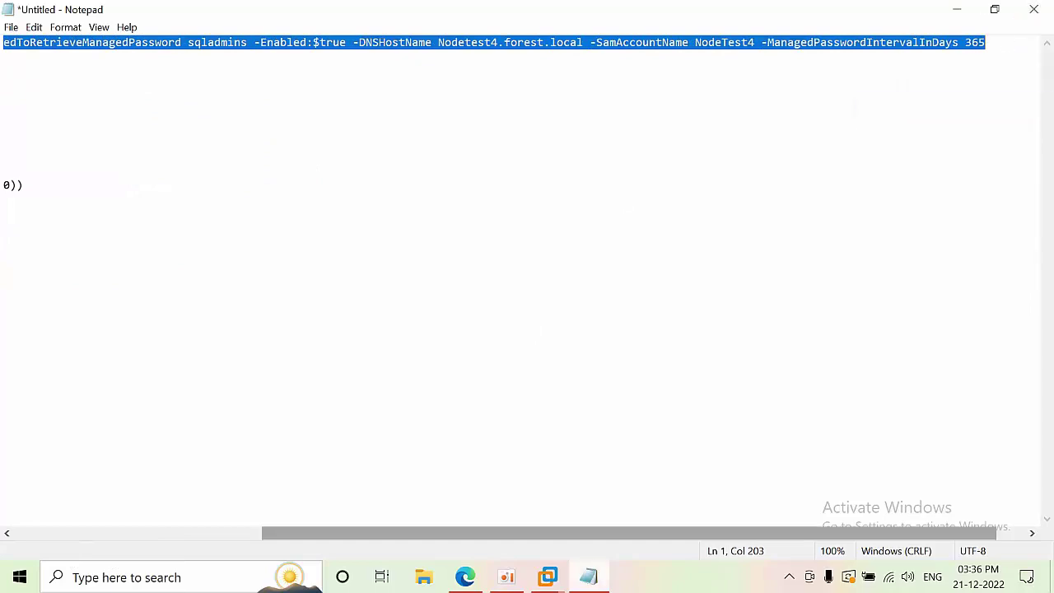
pyautogui.moveTo(547, 576)
pyautogui.click(521, 492)
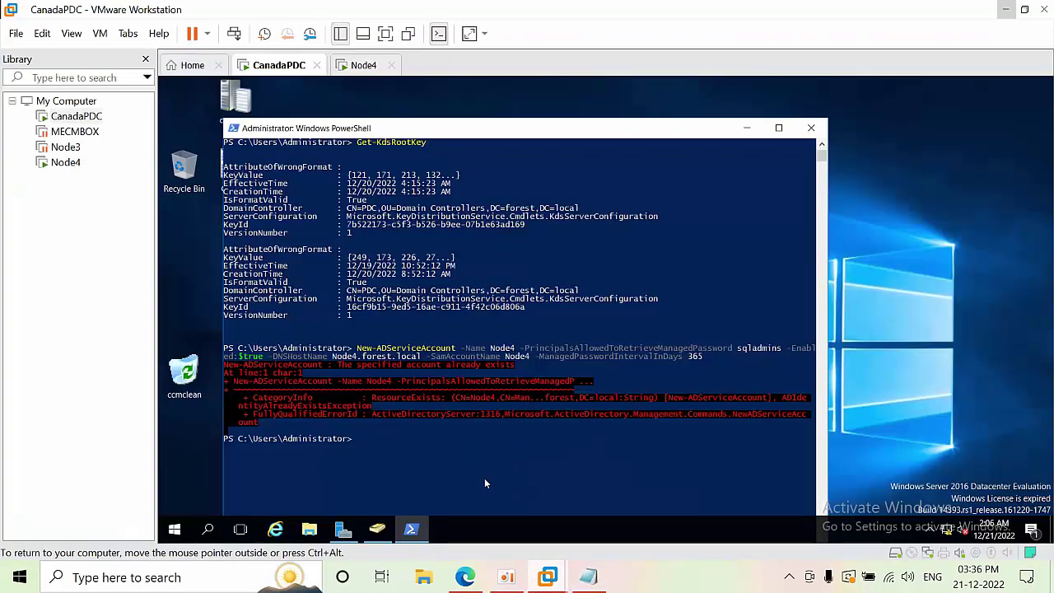
# Step: Paste and run the NodeTest4 New-ADServiceAccount command in CanadaPDC PowerShell, which completes without error
pyautogui.rightClick(485, 483)
pyautogui.press('Return')
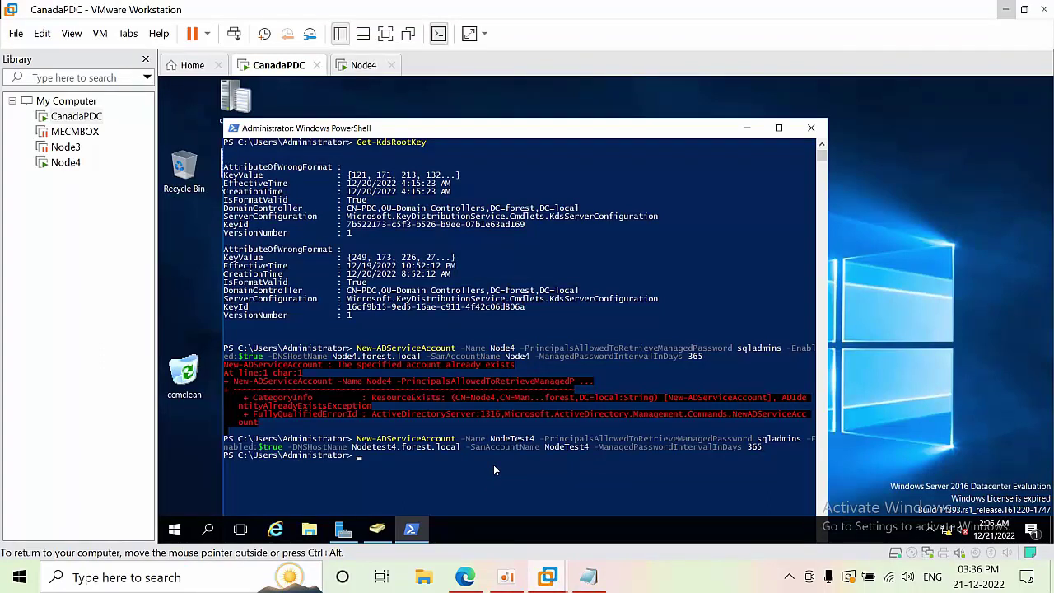
pyautogui.click(587, 576)
pyautogui.moveTo(477, 538); pyautogui.dragTo(127, 501)
pyautogui.click(185, 385)
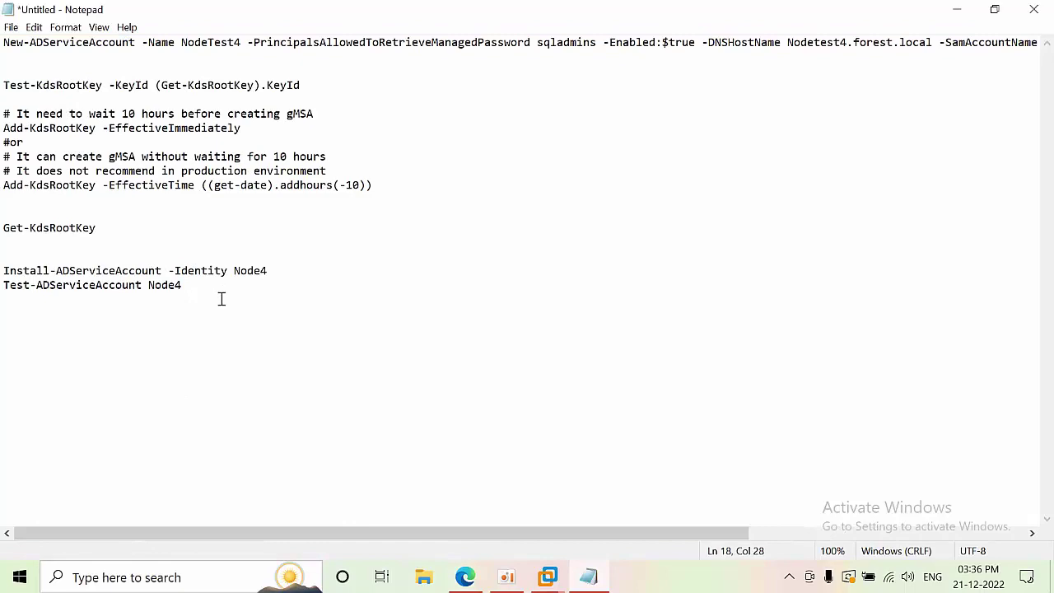
# Step: Refresh Managed Service Accounts in ADUC to reveal NodeTest4, then minimise ADUC and PowerShell
pyautogui.moveTo(547, 576)
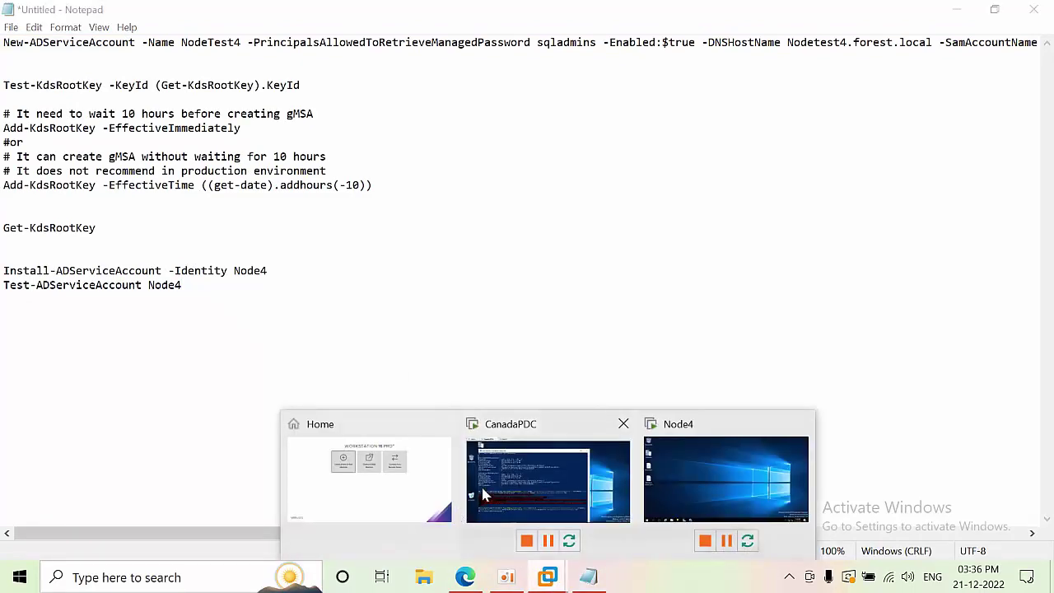
pyautogui.click(497, 492)
pyautogui.click(377, 528)
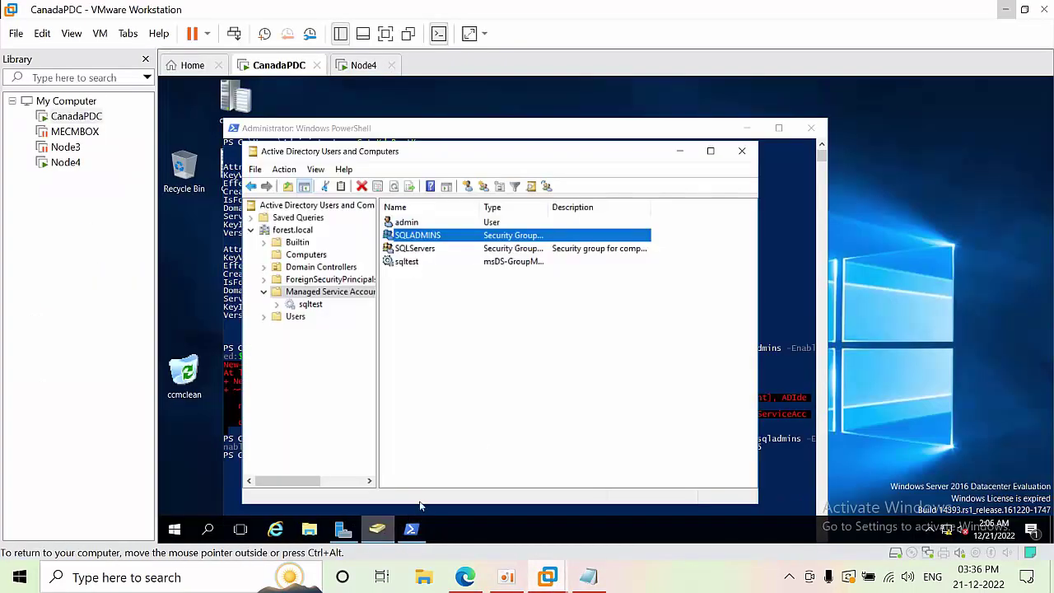
pyautogui.rightClick(498, 340)
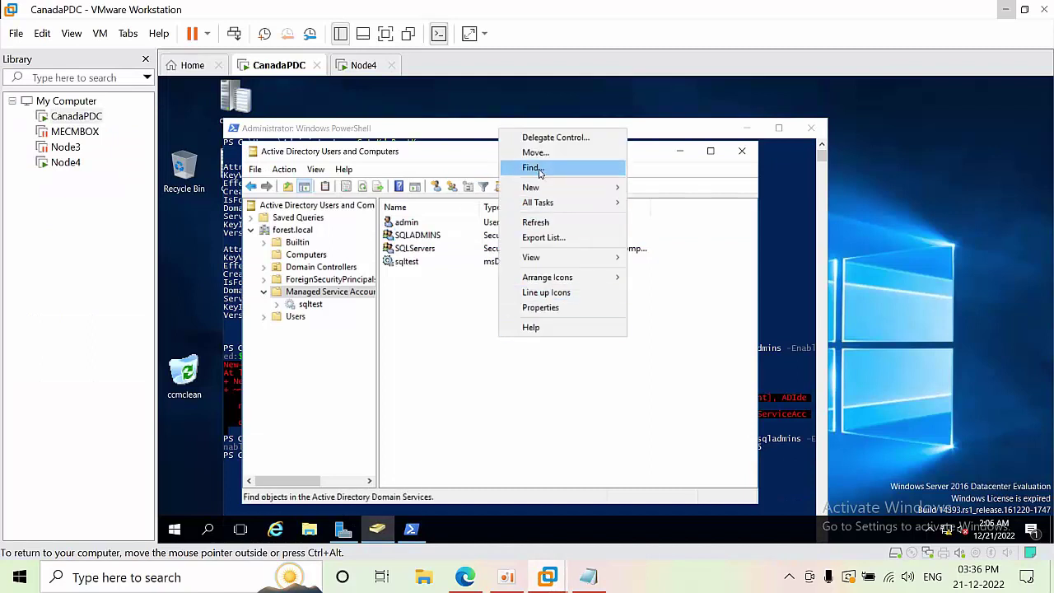
pyautogui.click(564, 225)
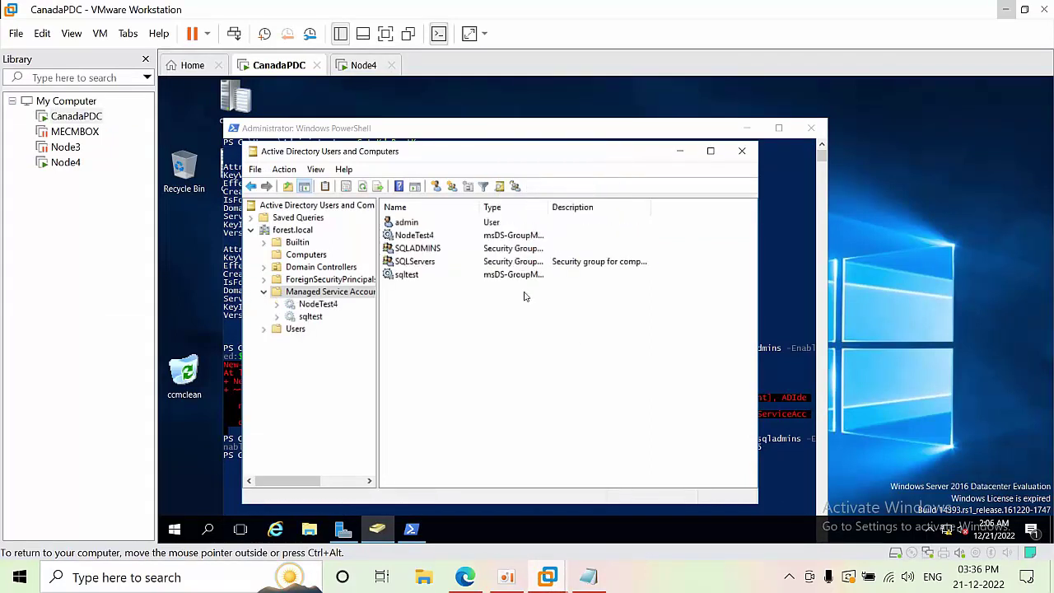
pyautogui.click(416, 235)
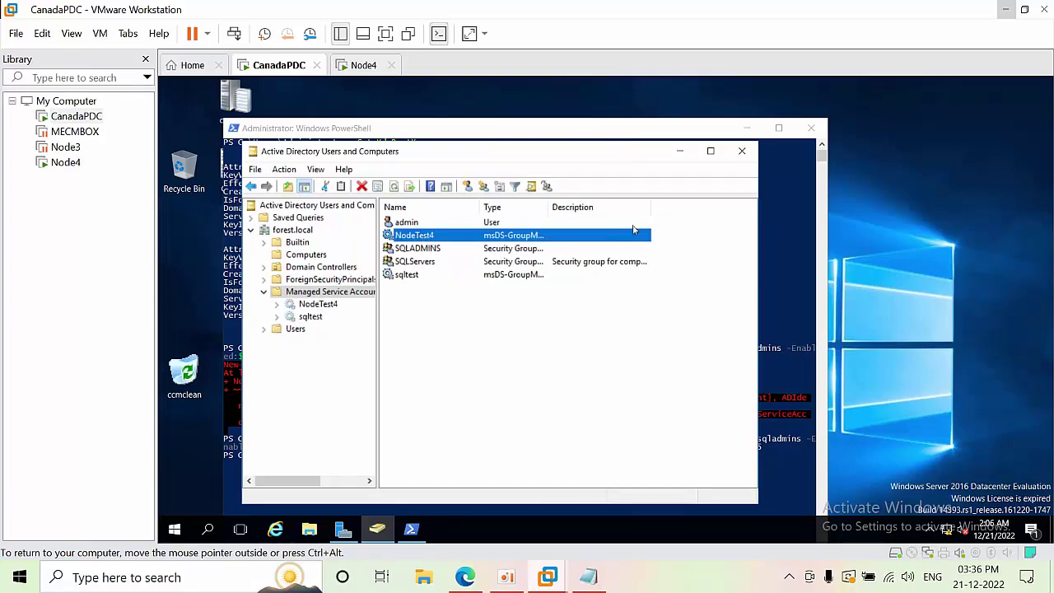
pyautogui.click(679, 151)
pyautogui.click(745, 129)
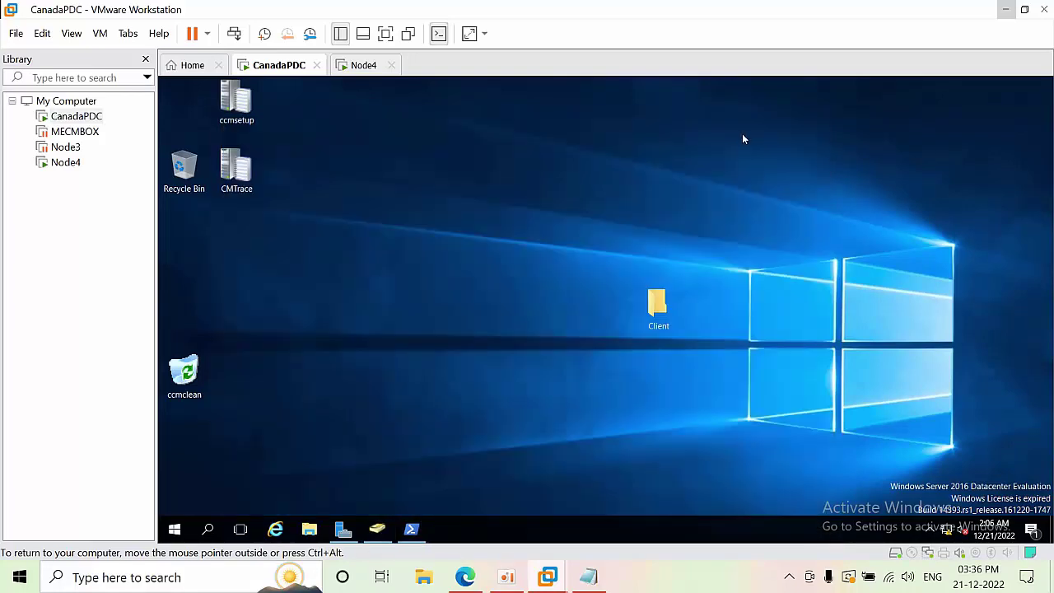
# Step: Refresh the CanadaPDC desktop, move to Node4, refresh it, and minimise Server Manager
pyautogui.rightClick(318, 250)
pyautogui.click(350, 290)
pyautogui.click(362, 68)
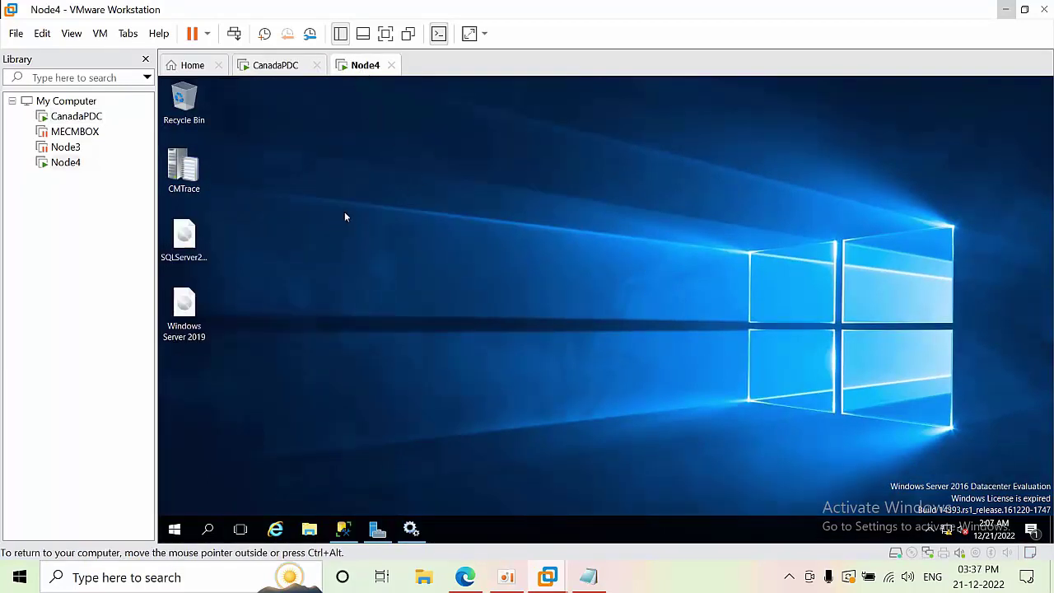
pyautogui.rightClick(342, 216)
pyautogui.click(388, 260)
pyautogui.click(377, 528)
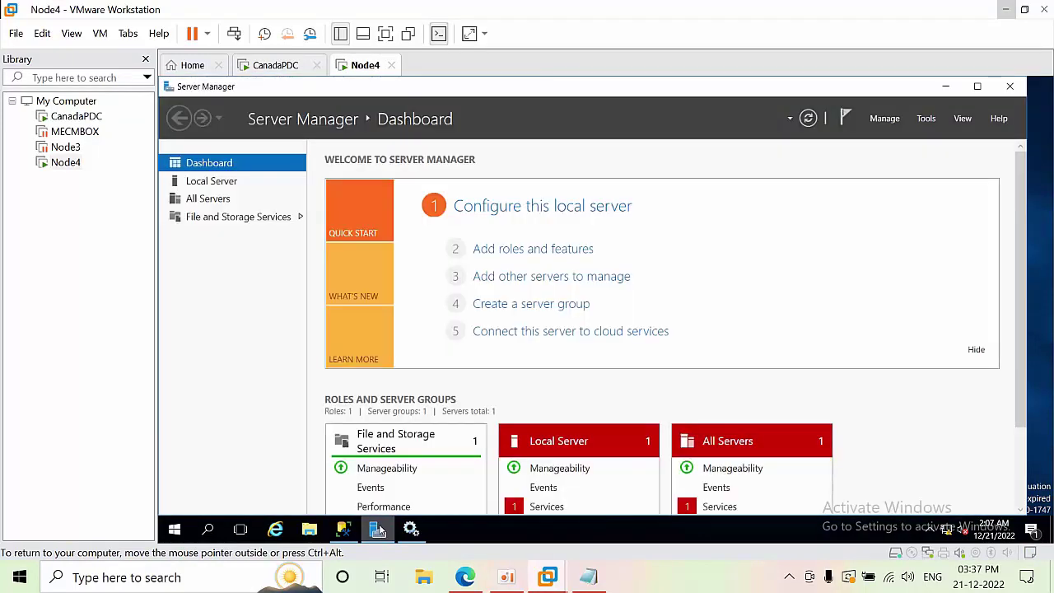
pyautogui.click(945, 87)
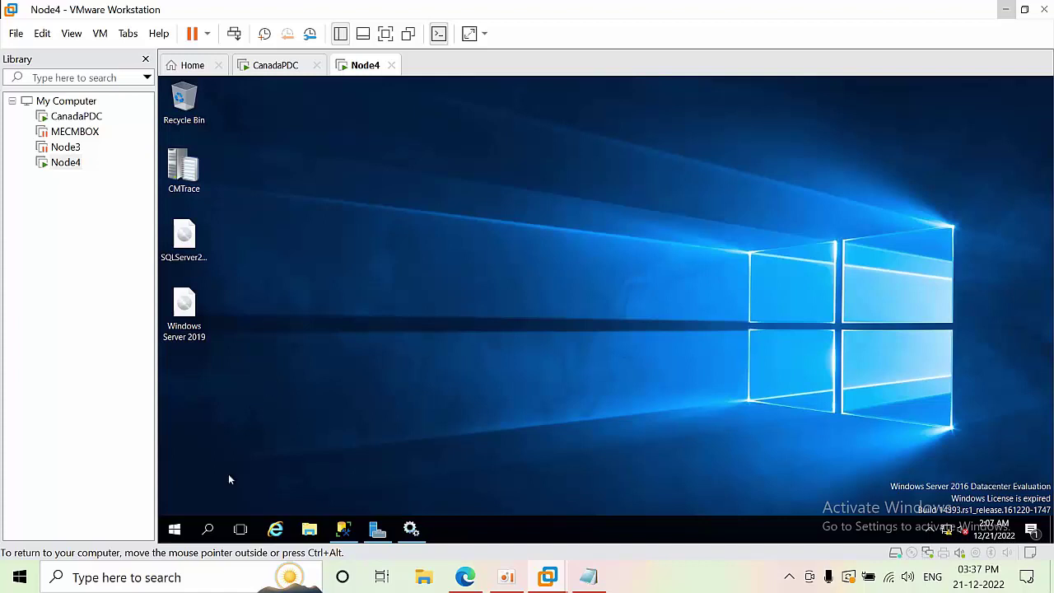
# Step: Launch Windows PowerShell as administrator on Node4 from a 'power' search
pyautogui.click(211, 531)
pyautogui.write('power')
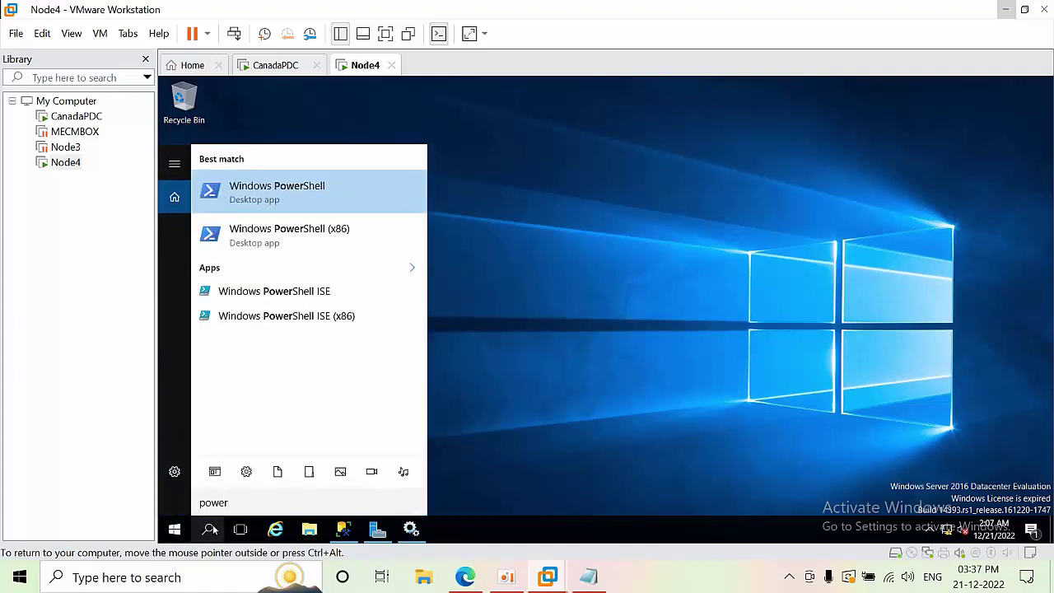
pyautogui.rightClick(268, 194)
pyautogui.click(291, 206)
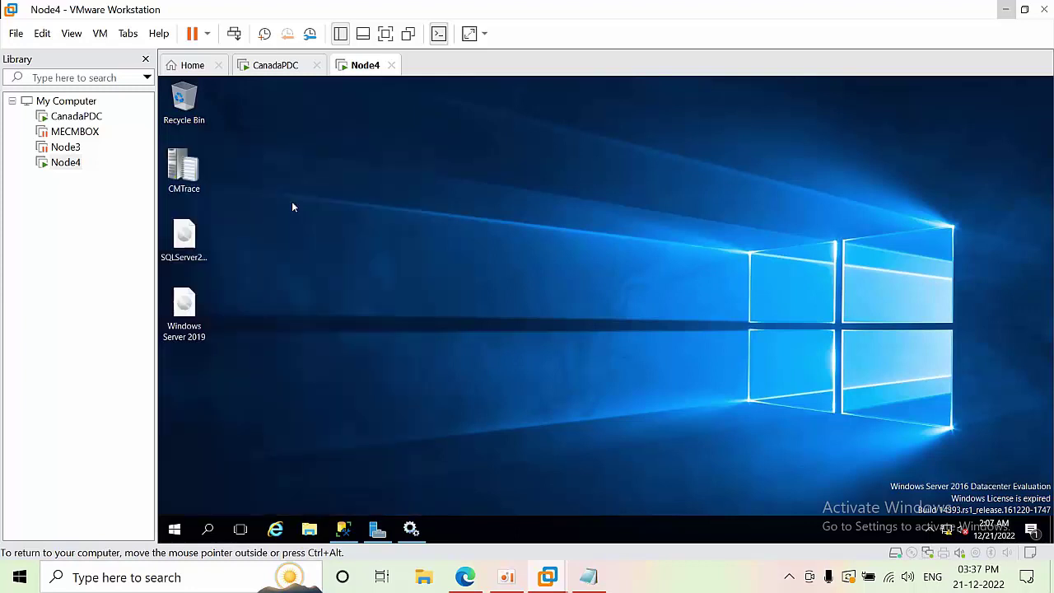
pyautogui.moveTo(291, 87); pyautogui.dragTo(356, 131)
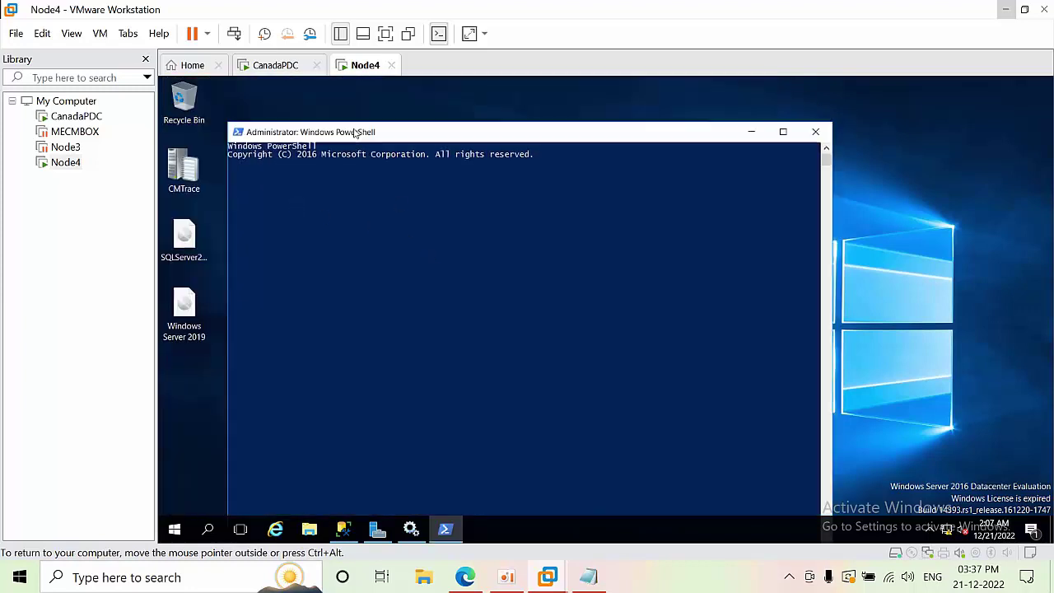
pyautogui.click(588, 575)
# Step: Change the Install-ADServiceAccount line to NodeTest4 and run it in Node4 PowerShell
pyautogui.click(289, 268)
pyautogui.moveTo(262, 272); pyautogui.dragTo(304, 271)
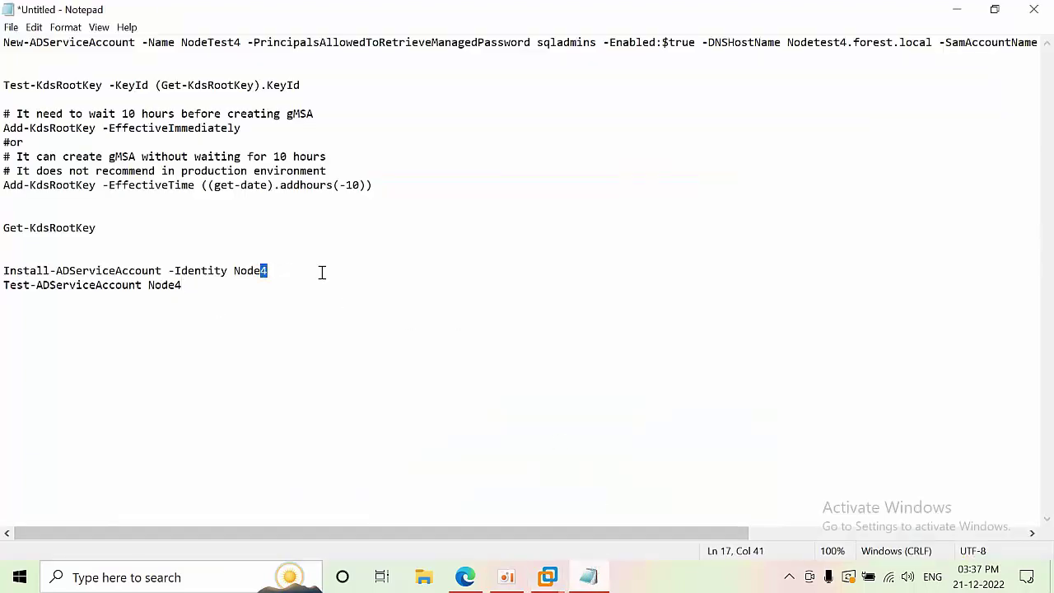
pyautogui.write('Test4')
pyautogui.moveTo(308, 265); pyautogui.dragTo(2, 276)
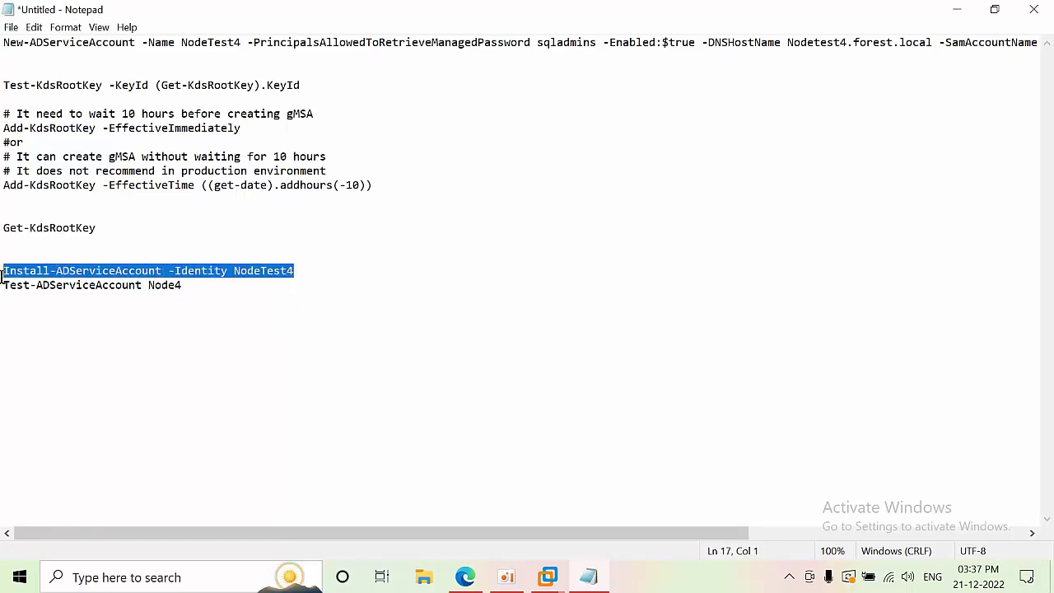
pyautogui.click(551, 579)
pyautogui.click(708, 472)
pyautogui.rightClick(503, 254)
pyautogui.press('Return')
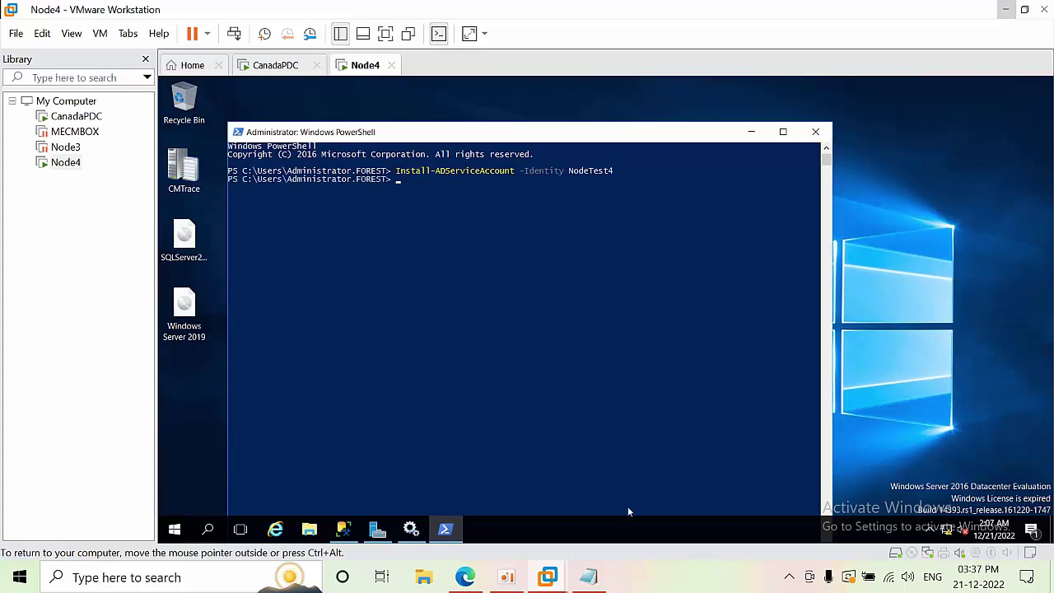
pyautogui.click(587, 576)
# Step: Change the Test-ADServiceAccount line to NodeTest4, run it on Node4 to get True, then minimise PowerShell
pyautogui.click(182, 282)
pyautogui.press('Left')
pyautogui.write('TEsT')
pyautogui.moveTo(310, 294); pyautogui.dragTo(4, 300)
pyautogui.moveTo(553, 581)
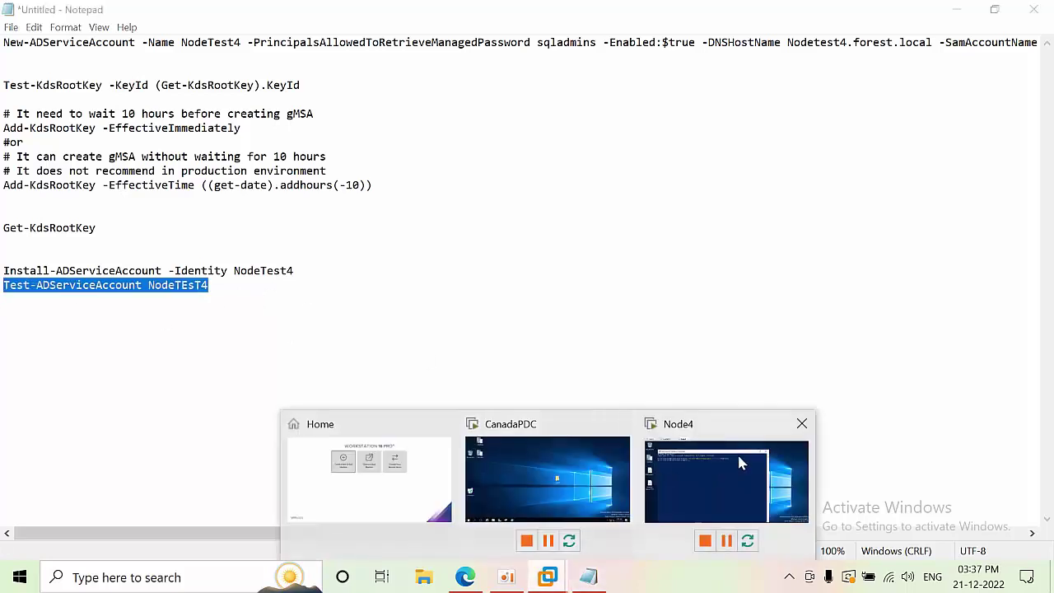
pyautogui.click(725, 478)
pyautogui.rightClick(522, 308)
pyautogui.press('Return')
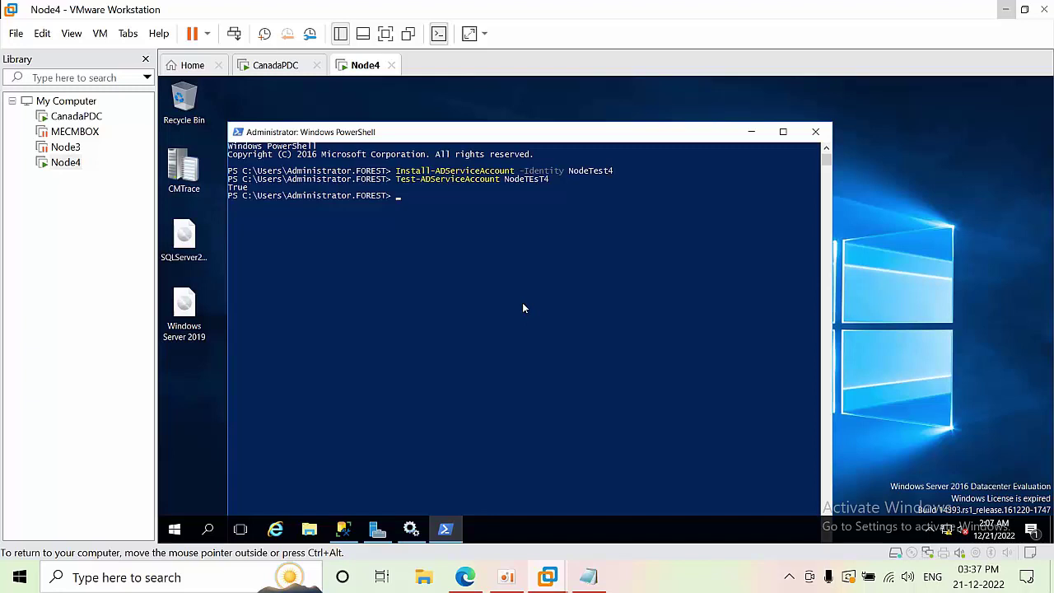
pyautogui.click(751, 132)
pyautogui.rightClick(394, 205)
# Step: Open the Services console on Node4 and locate SQL Server Agent (NODE4) by typing sql
pyautogui.click(417, 246)
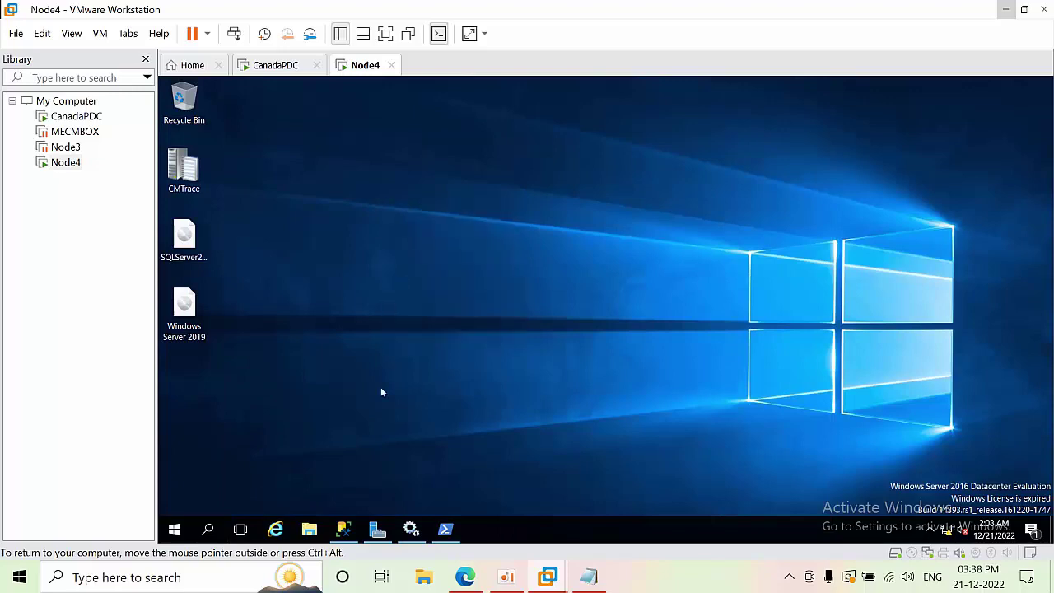
pyautogui.click(411, 528)
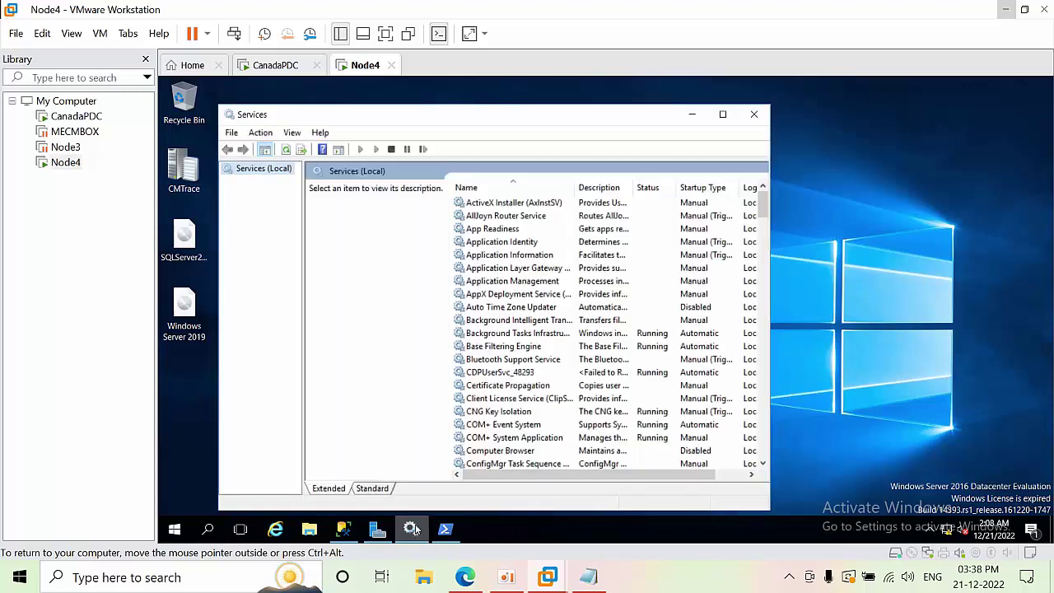
pyautogui.click(506, 320)
pyautogui.scroll(-7, 506, 321)
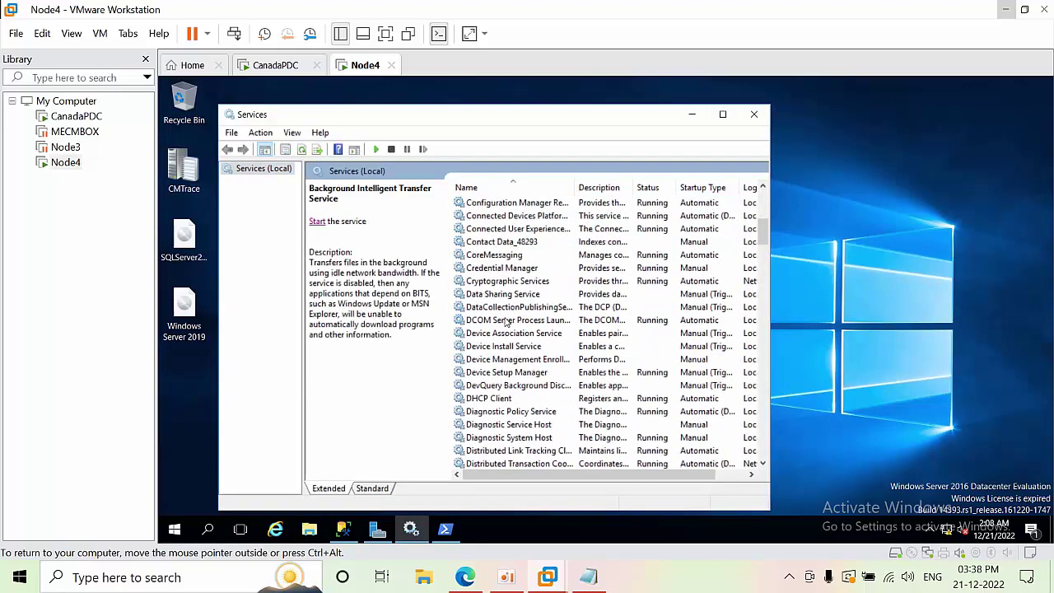
pyautogui.click(505, 321)
pyautogui.write('sql')
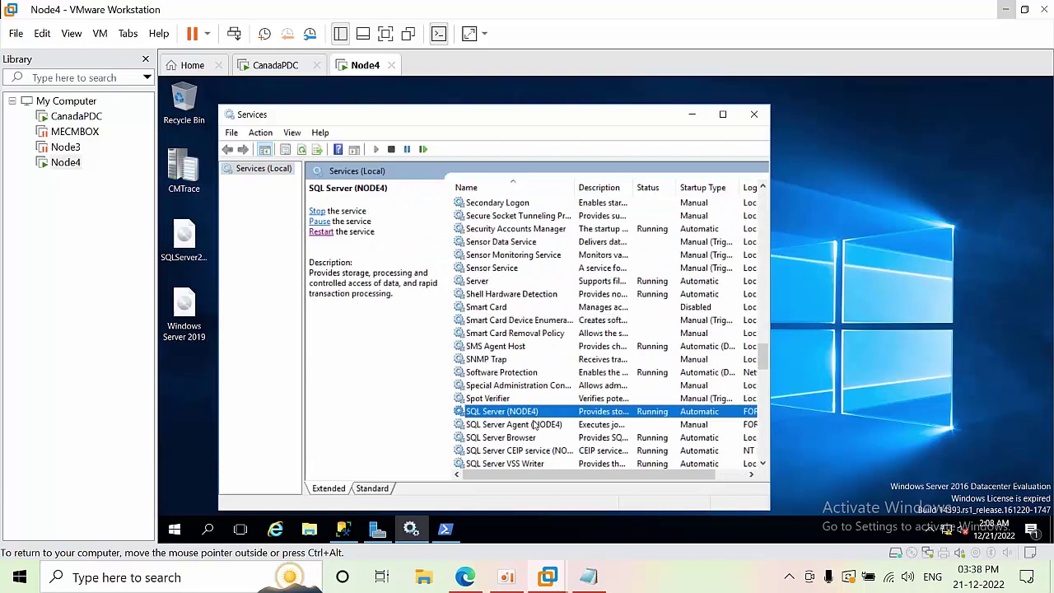
pyautogui.click(533, 424)
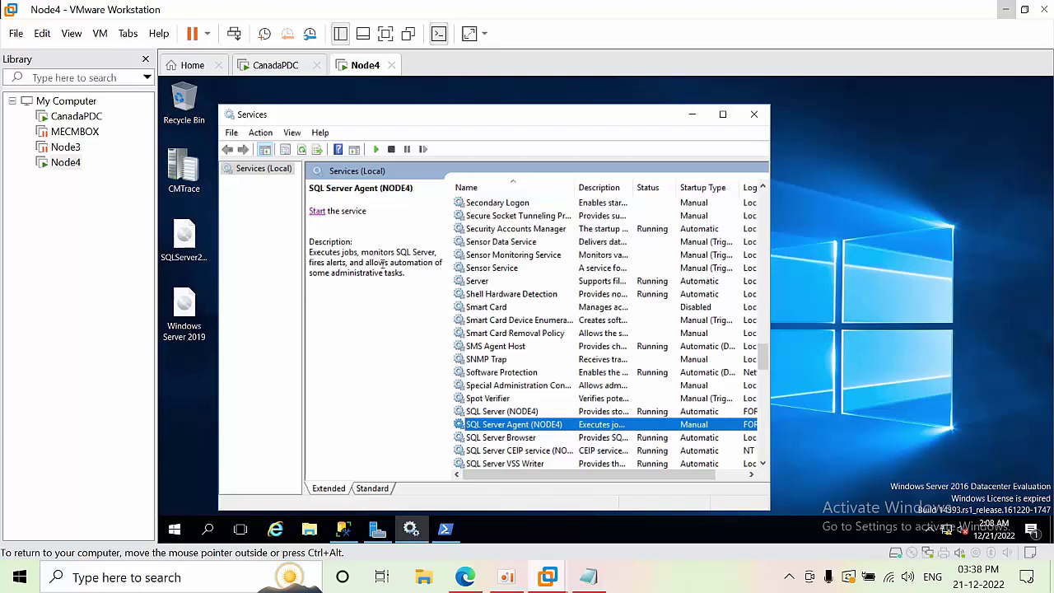
# Step: Start SQL Server Agent (NODE4) and open its Properties
pyautogui.click(317, 211)
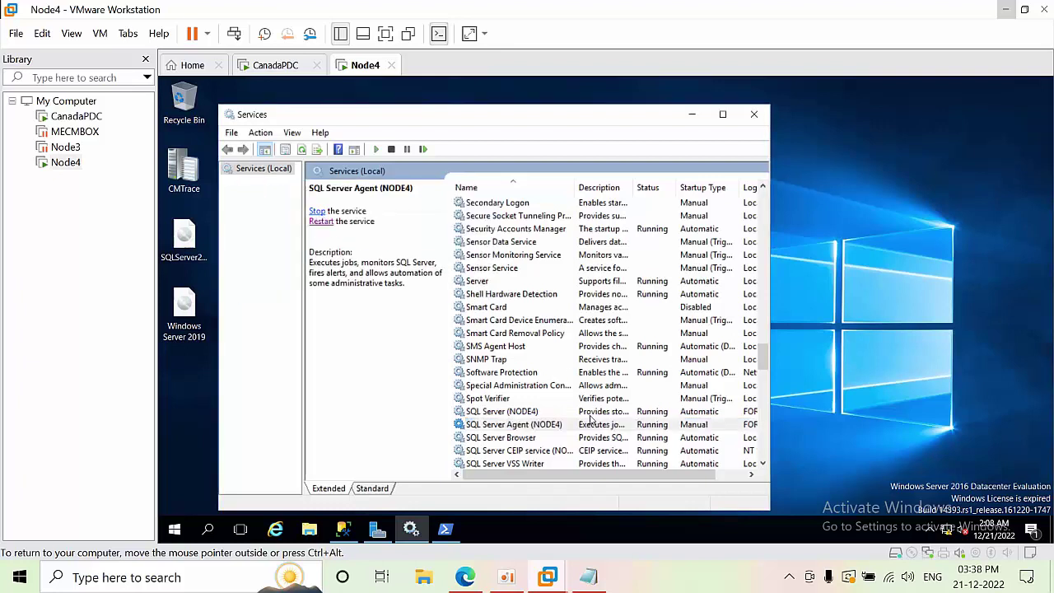
pyautogui.rightClick(565, 425)
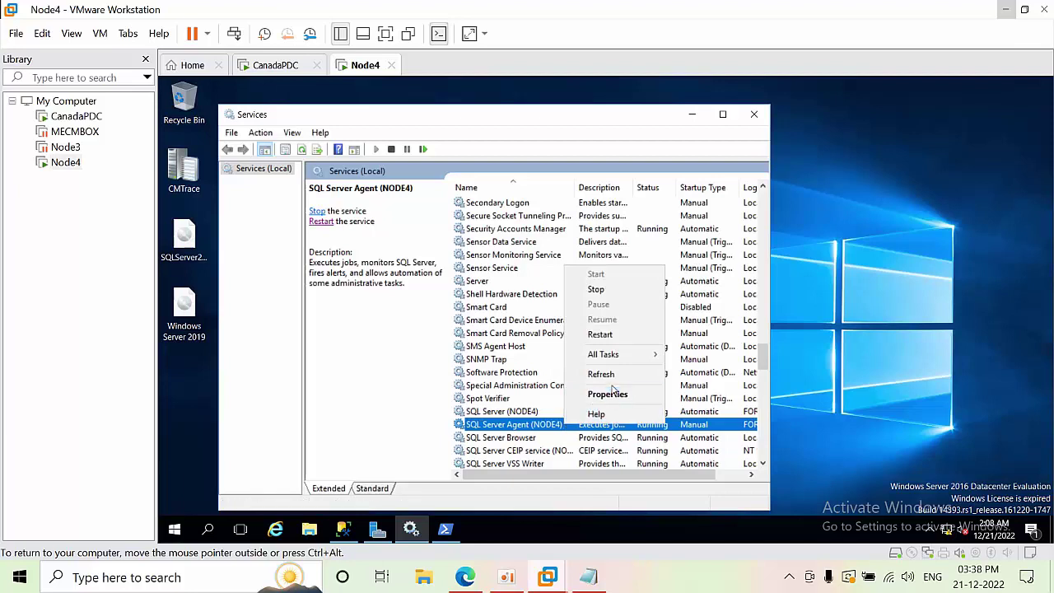
pyautogui.click(608, 393)
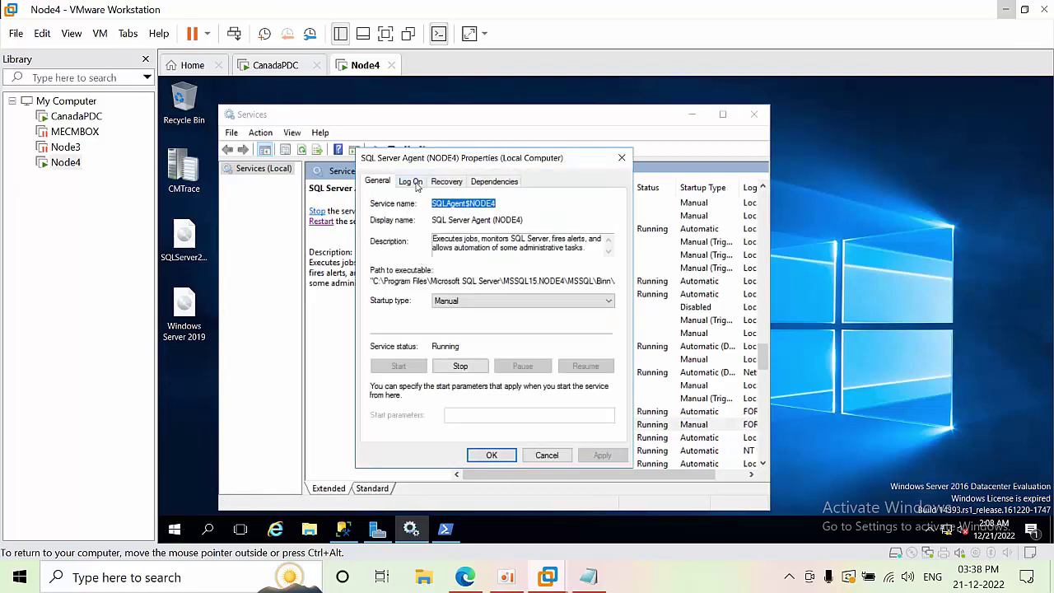
# Step: Choose NodeTest4 as the Log On account, searching the Entire Directory including Service Accounts
pyautogui.click(410, 182)
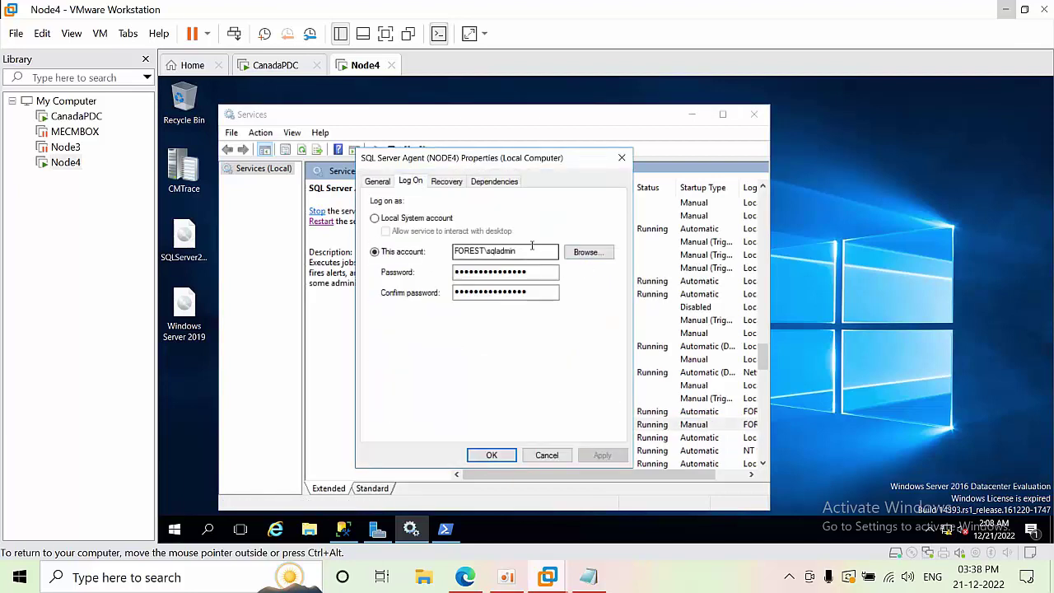
pyautogui.click(590, 257)
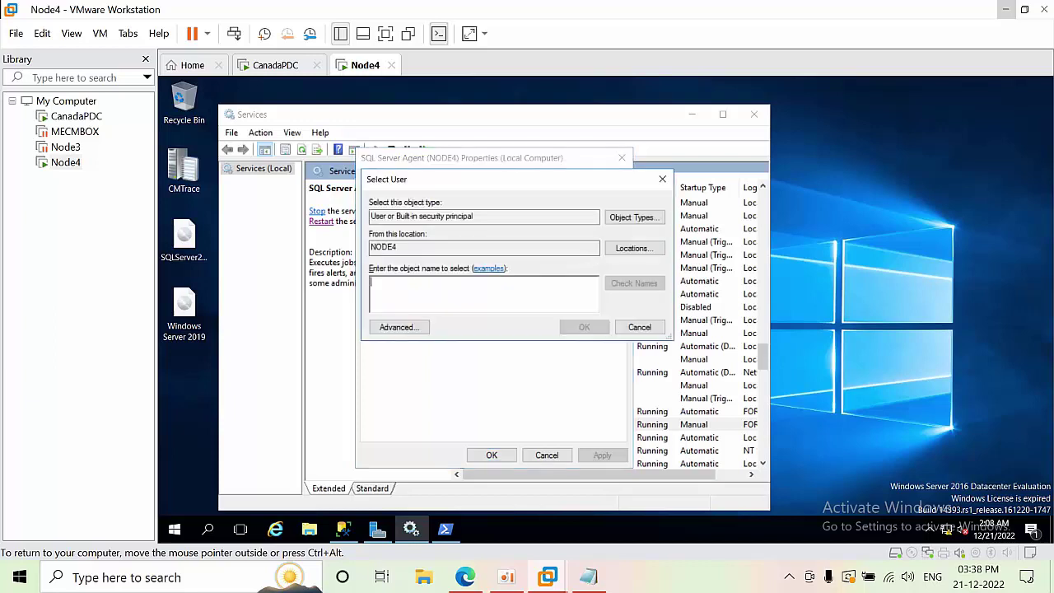
pyautogui.click(635, 252)
pyautogui.click(431, 271)
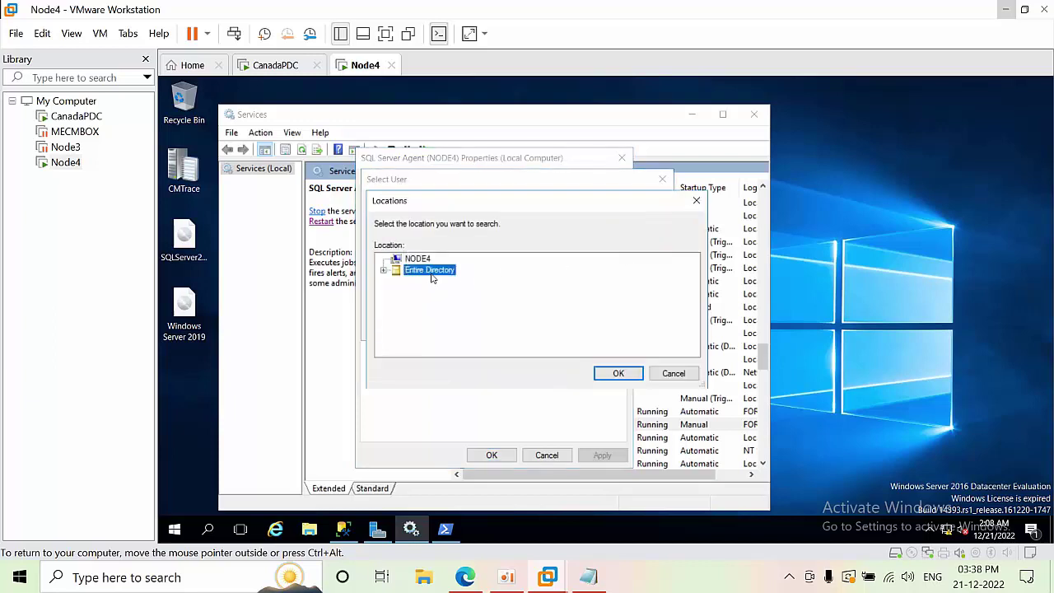
pyautogui.click(618, 373)
pyautogui.click(638, 223)
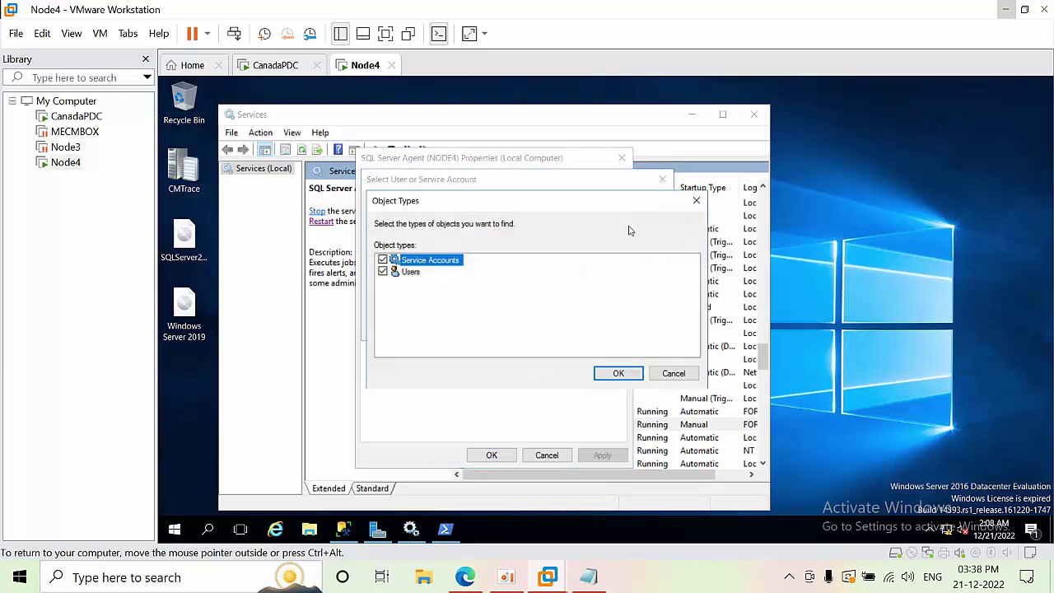
pyautogui.click(613, 374)
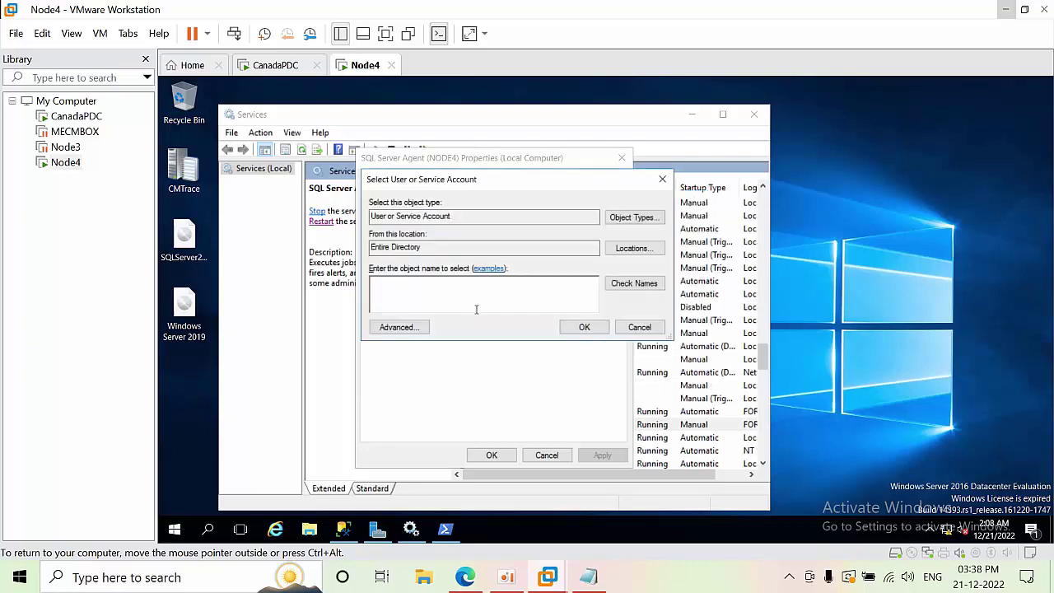
pyautogui.write('nodetest4')
pyautogui.doubleClick(416, 285)
pyautogui.click(628, 285)
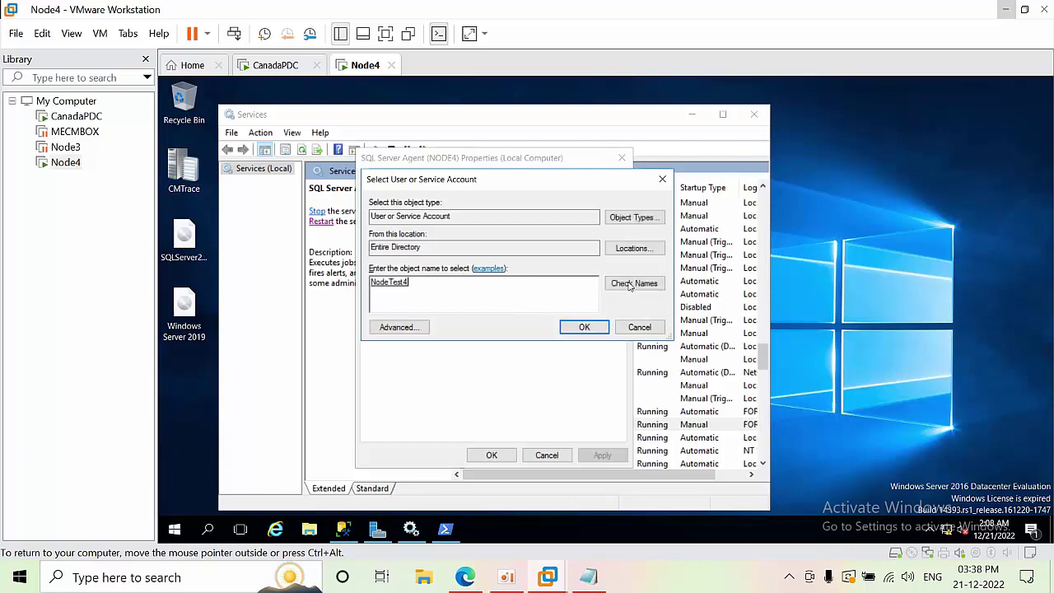
pyautogui.doubleClick(416, 284)
pyautogui.click(432, 290)
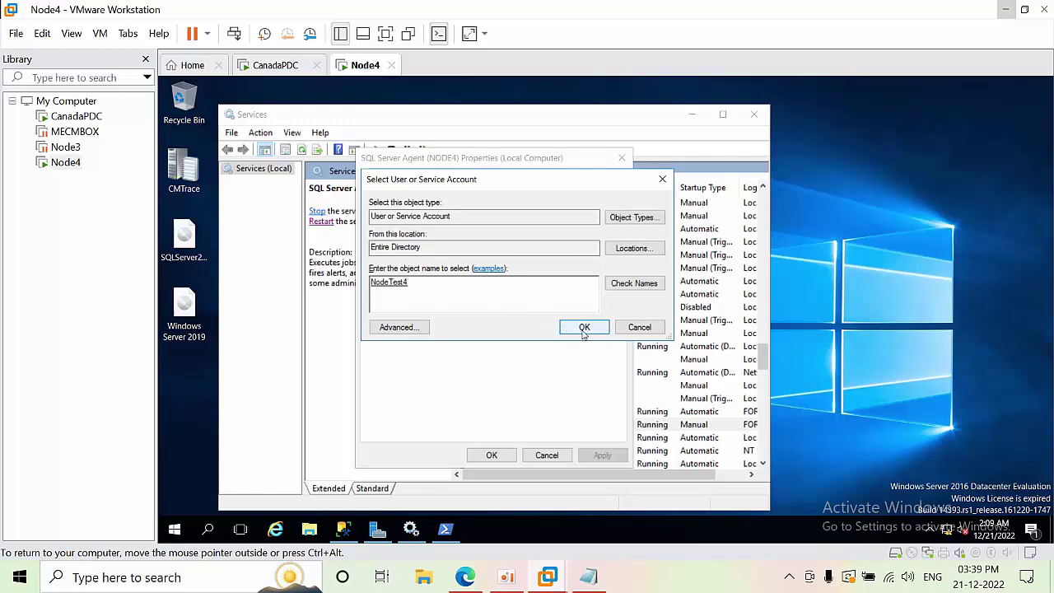
pyautogui.click(583, 327)
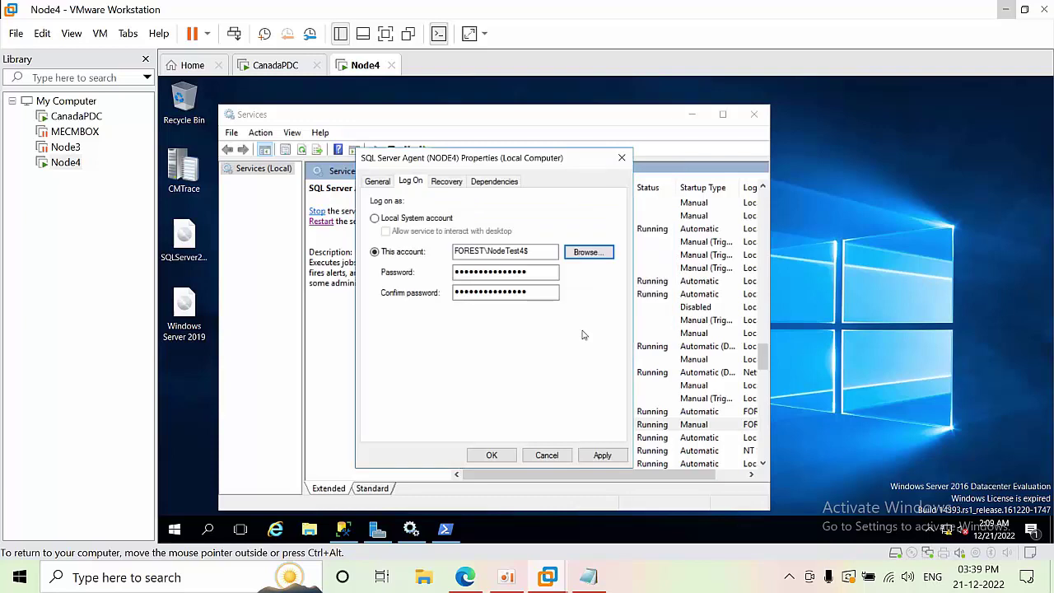
# Step: Clear both password boxes for FOREST\NodeTest4$ and apply, acknowledging the granted log-on right
pyautogui.click(537, 254)
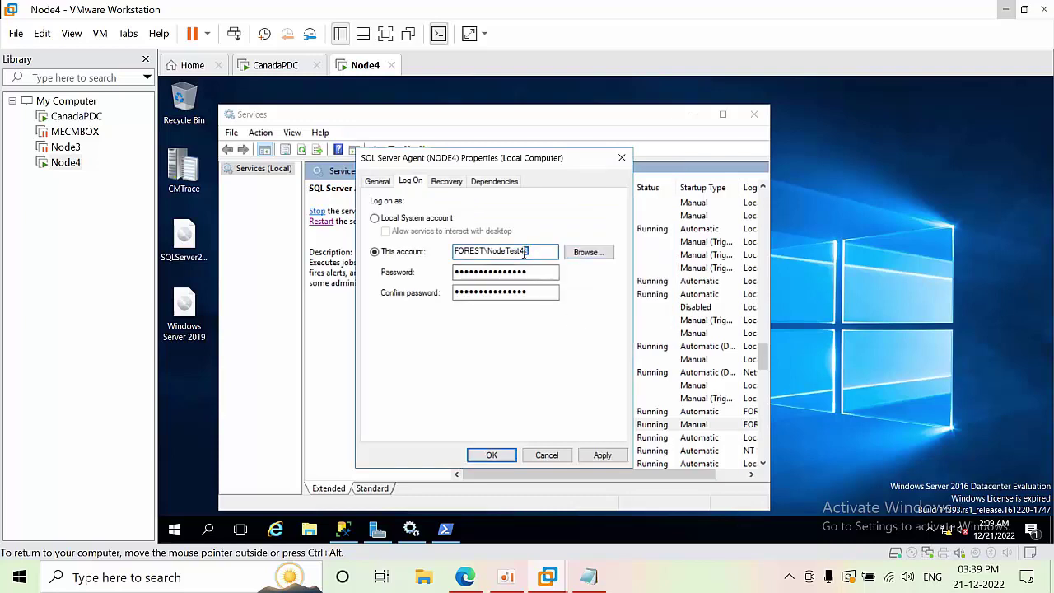
pyautogui.moveTo(568, 272); pyautogui.dragTo(442, 281)
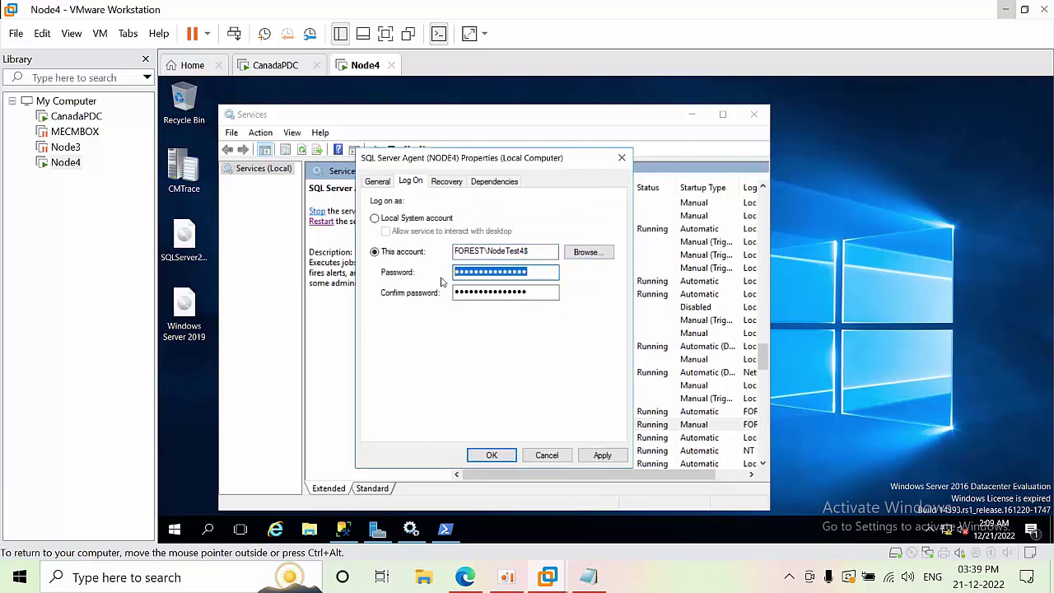
pyautogui.press('BackSpace')
pyautogui.moveTo(563, 293); pyautogui.dragTo(420, 303)
pyautogui.press('BackSpace')
pyautogui.click(603, 456)
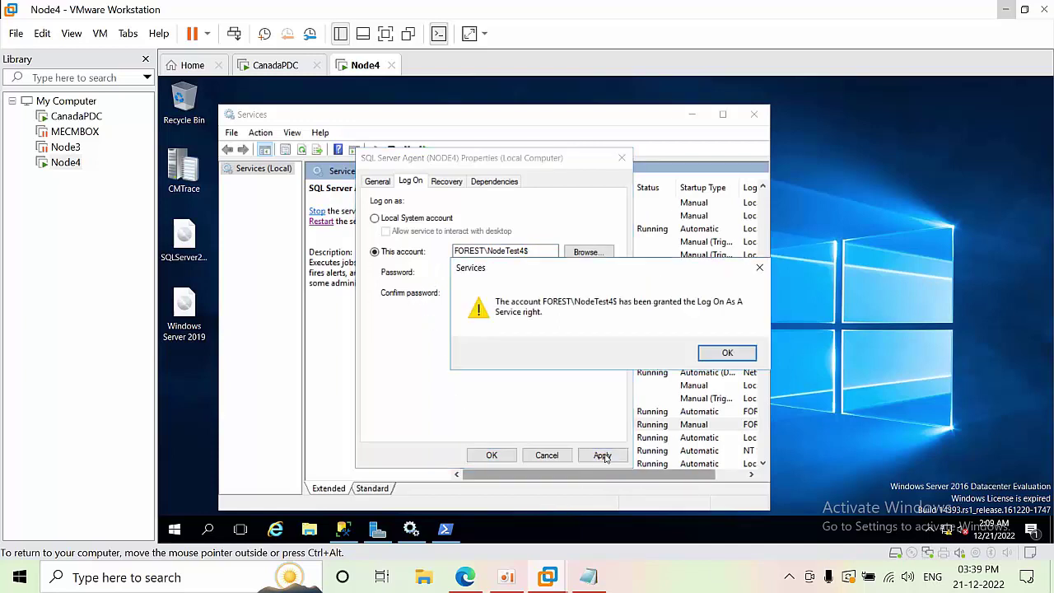
pyautogui.click(710, 353)
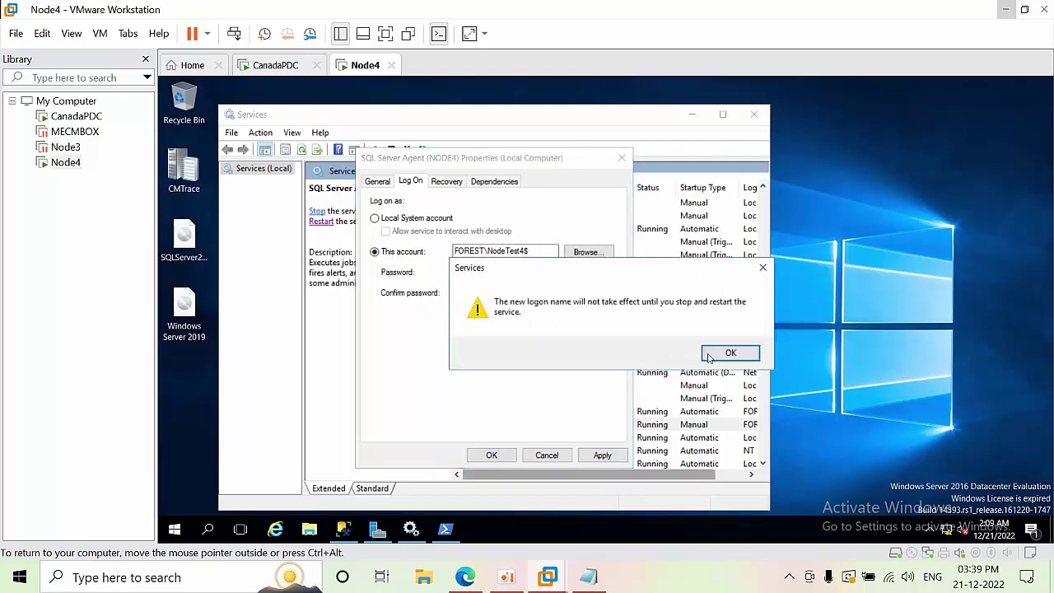
pyautogui.click(707, 354)
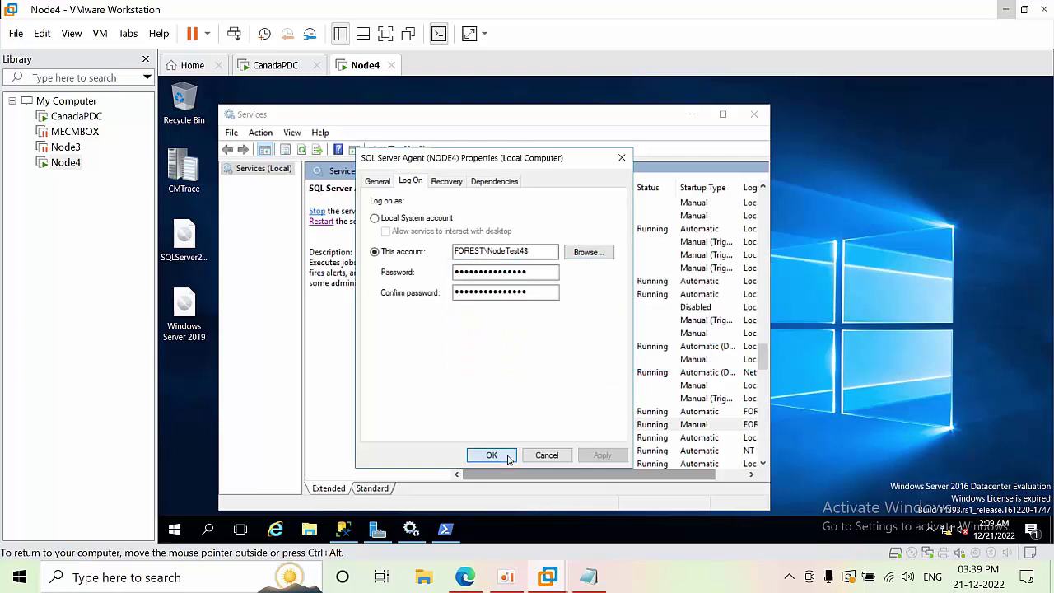
# Step: Empty the password boxes again, save the properties, and restart SQL Server Agent (NODE4)
pyautogui.doubleClick(526, 272)
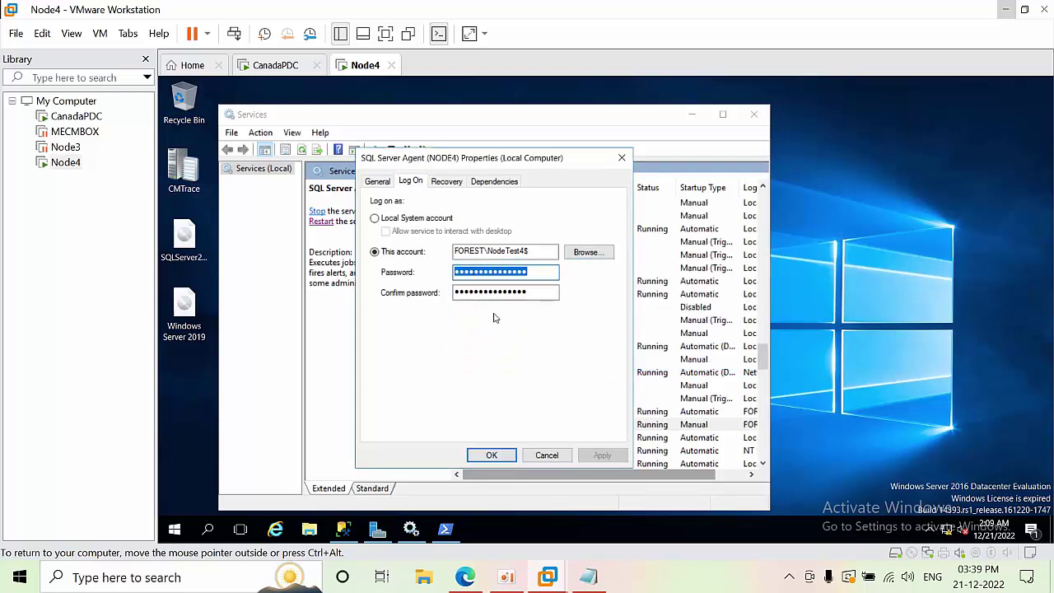
pyautogui.press('BackSpace')
pyautogui.click(538, 291)
pyautogui.doubleClick(538, 292)
pyautogui.press('BackSpace')
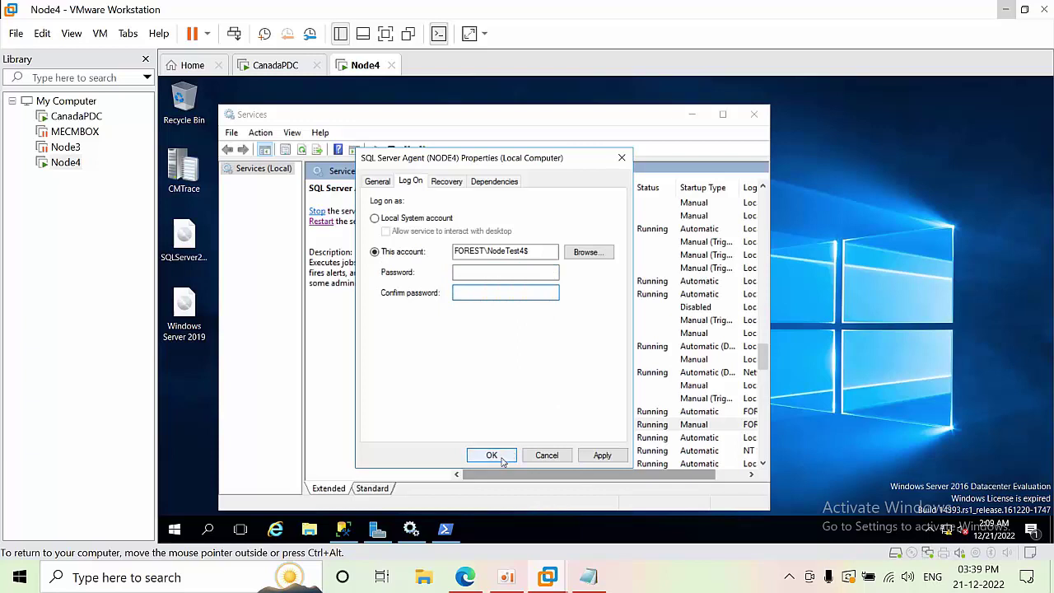
pyautogui.click(492, 455)
pyautogui.click(725, 352)
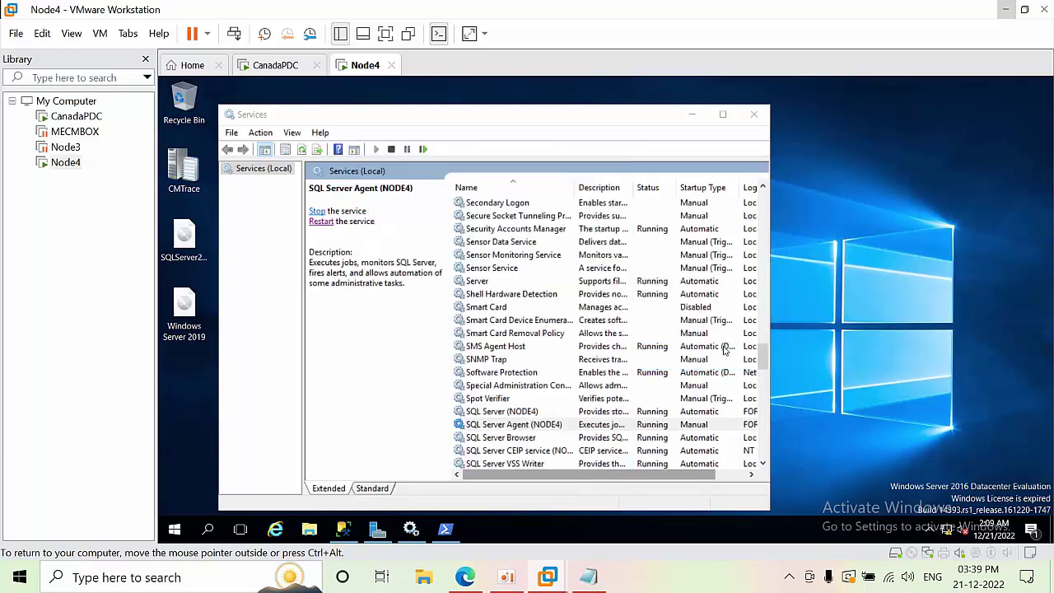
pyautogui.click(327, 222)
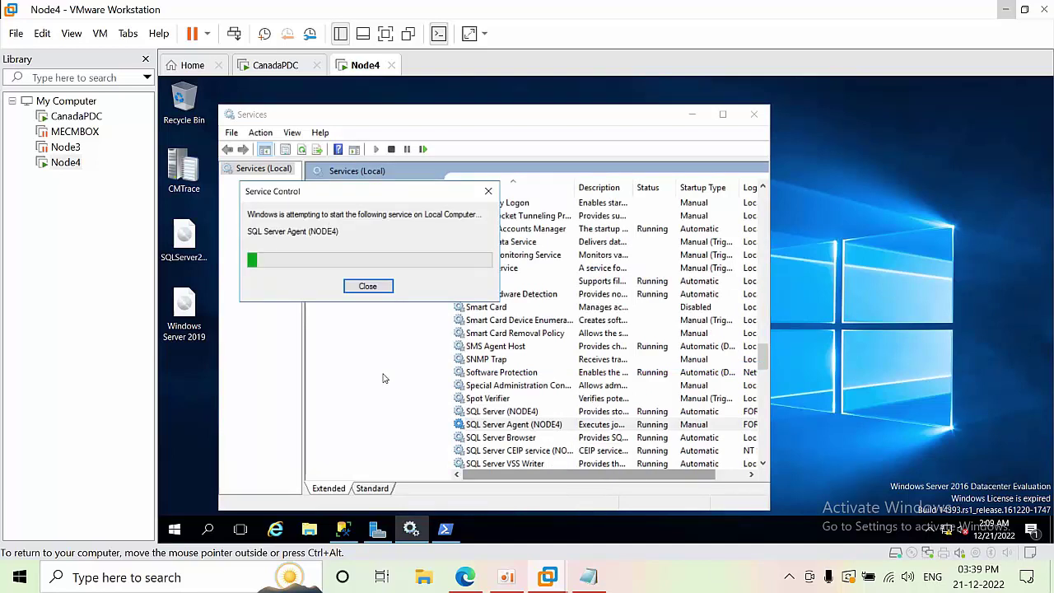
pyautogui.click(596, 424)
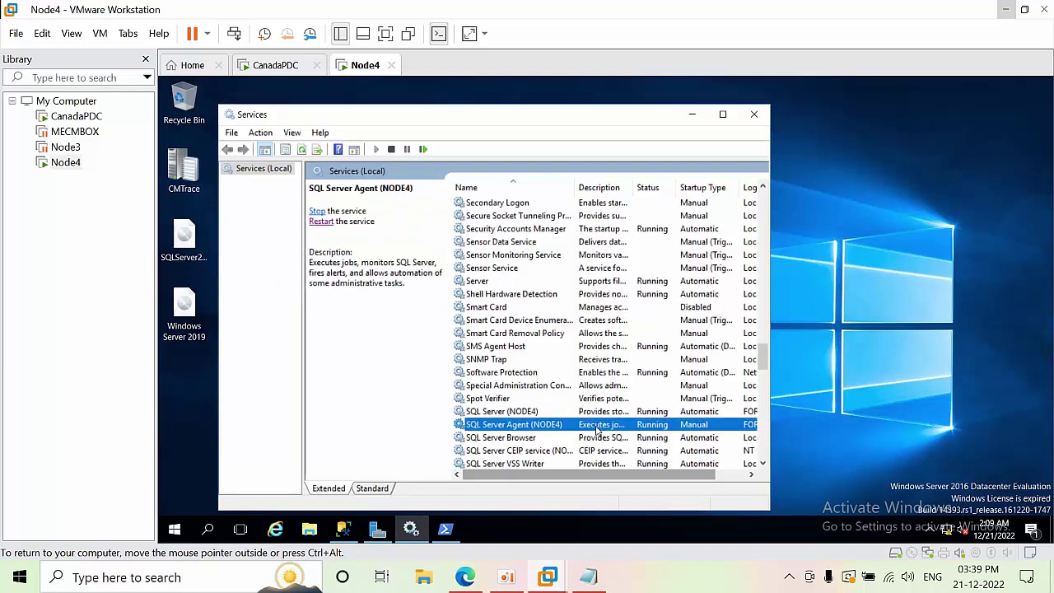
# Step: On SQL Server (NODE4)'s Log On tab, browse for an account searching the Entire Directory
pyautogui.click(598, 412)
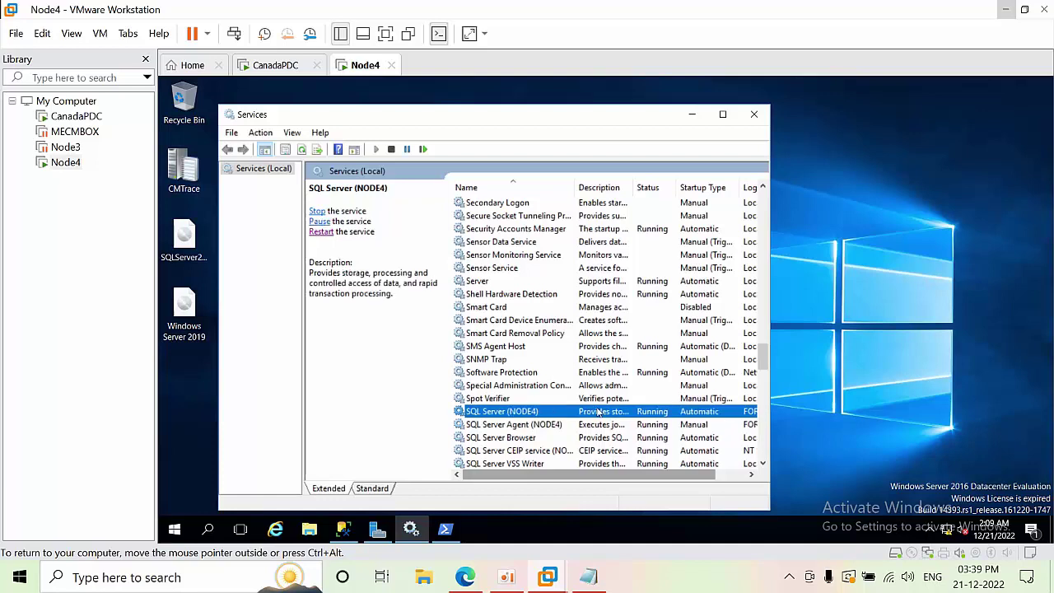
pyautogui.rightClick(599, 412)
pyautogui.click(641, 377)
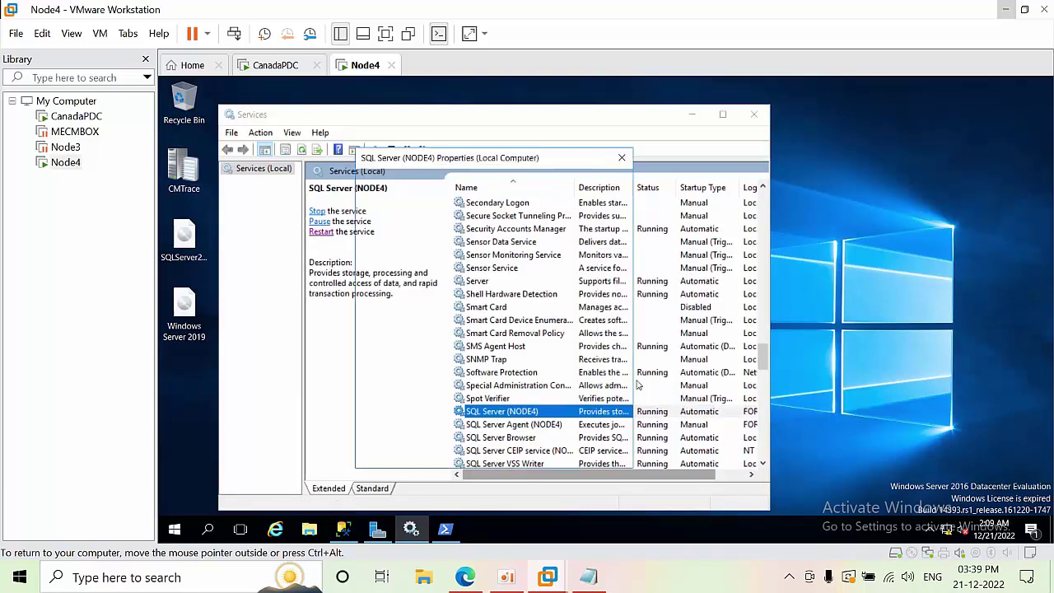
pyautogui.click(416, 181)
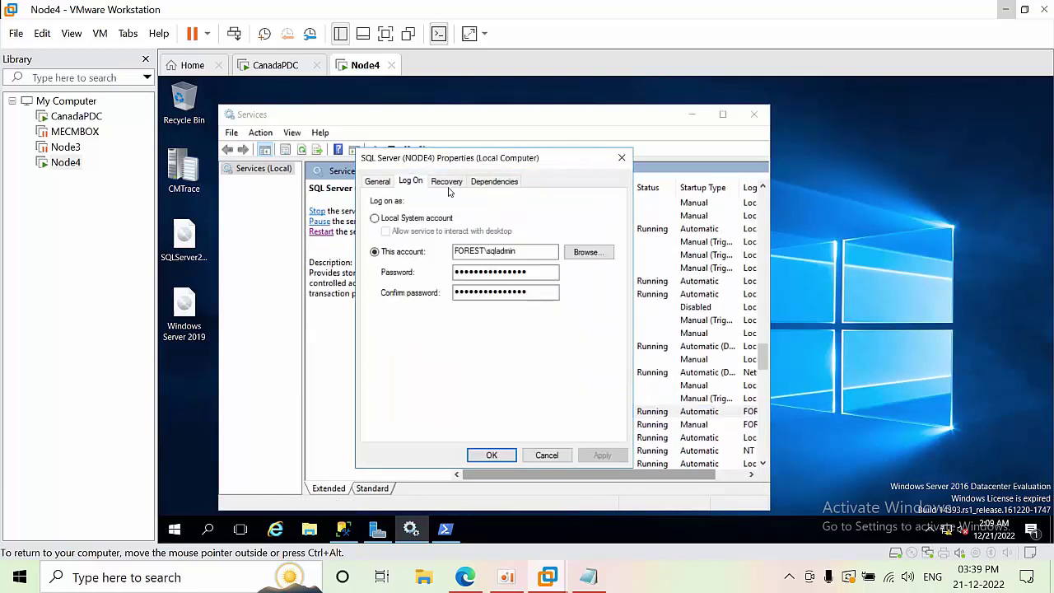
pyautogui.click(598, 255)
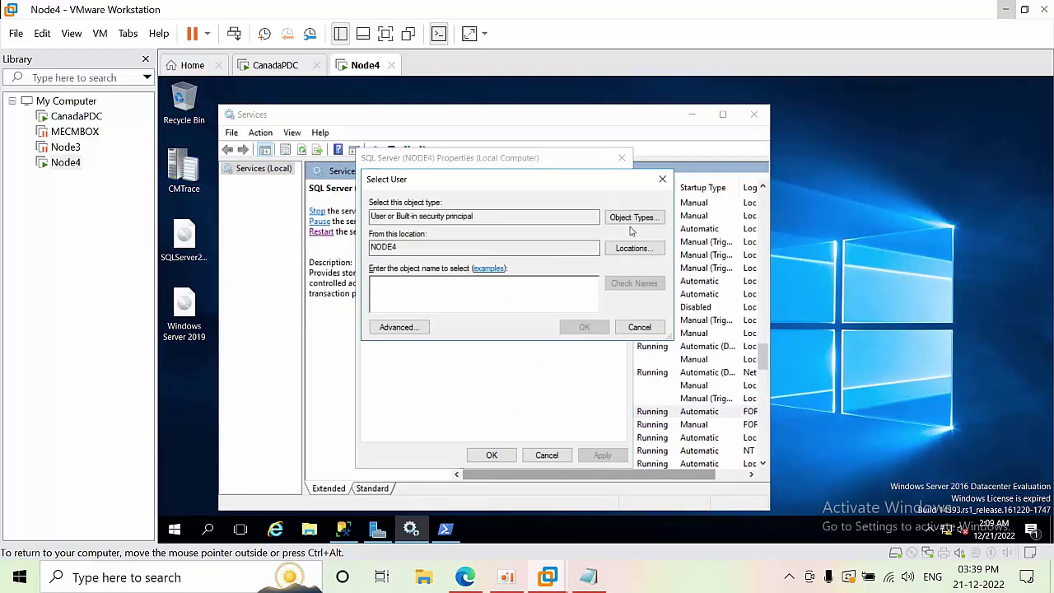
pyautogui.click(633, 248)
pyautogui.click(436, 269)
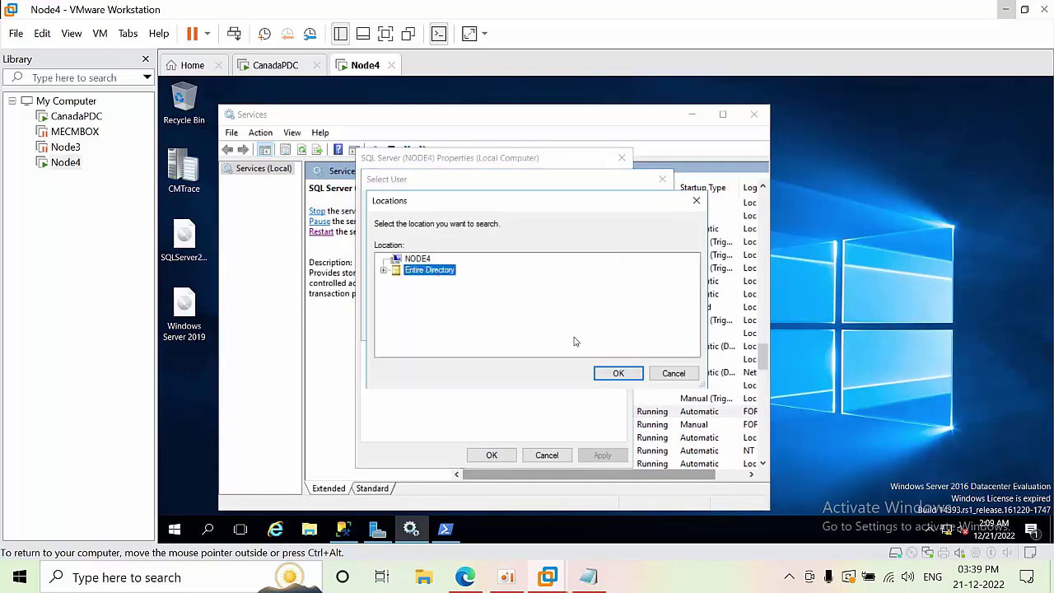
pyautogui.click(609, 373)
# Step: Set the log-on account to NodeTest4 and clear both password fields
pyautogui.write('sql')
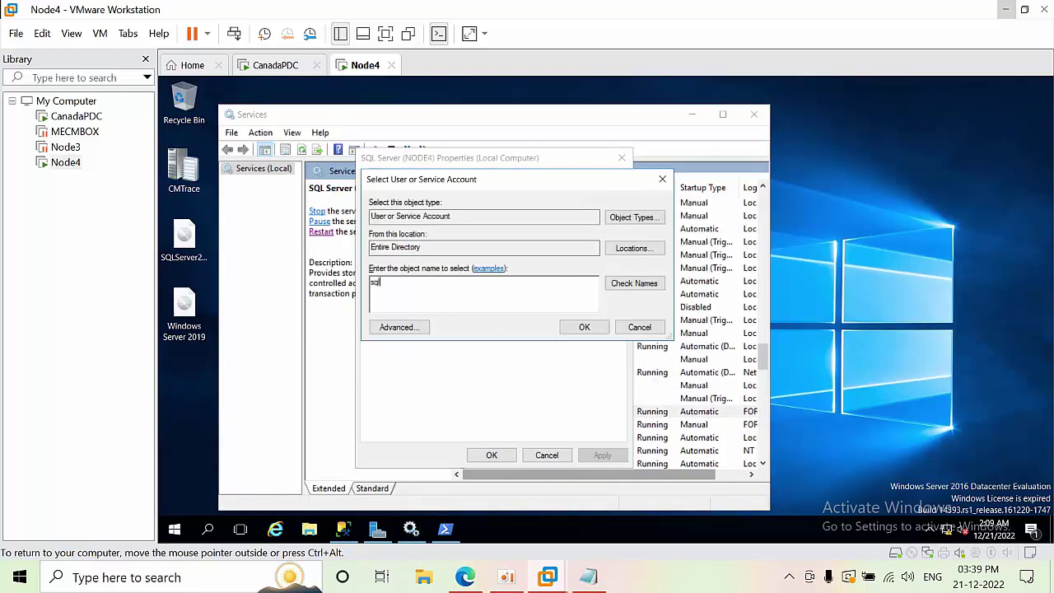
pyautogui.press('BackSpace')
pyautogui.press('BackSpace')
pyautogui.write('nodetest4')
pyautogui.click(634, 283)
pyautogui.click(591, 327)
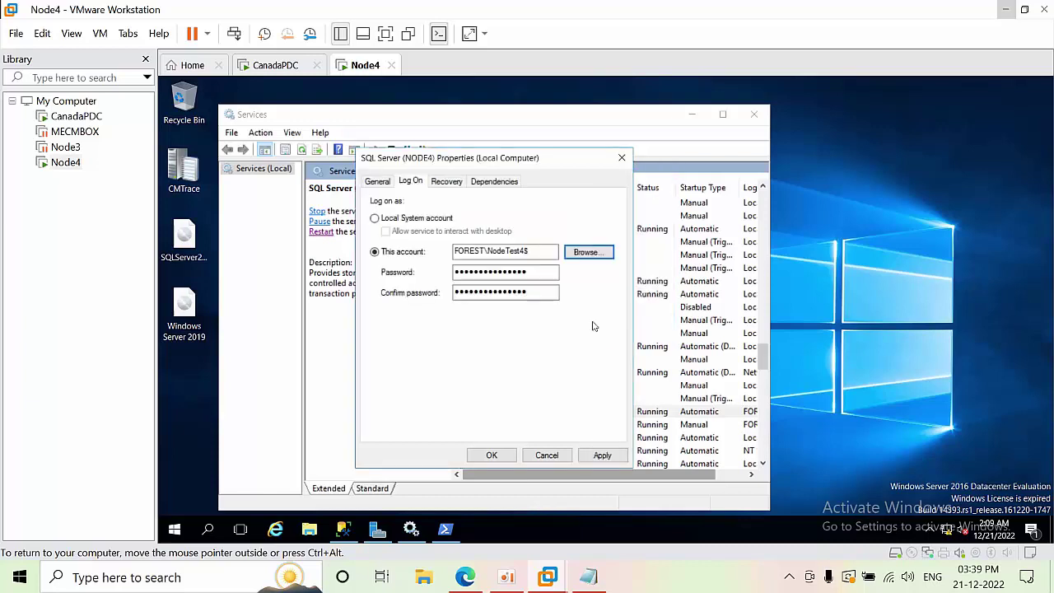
pyautogui.click(531, 271)
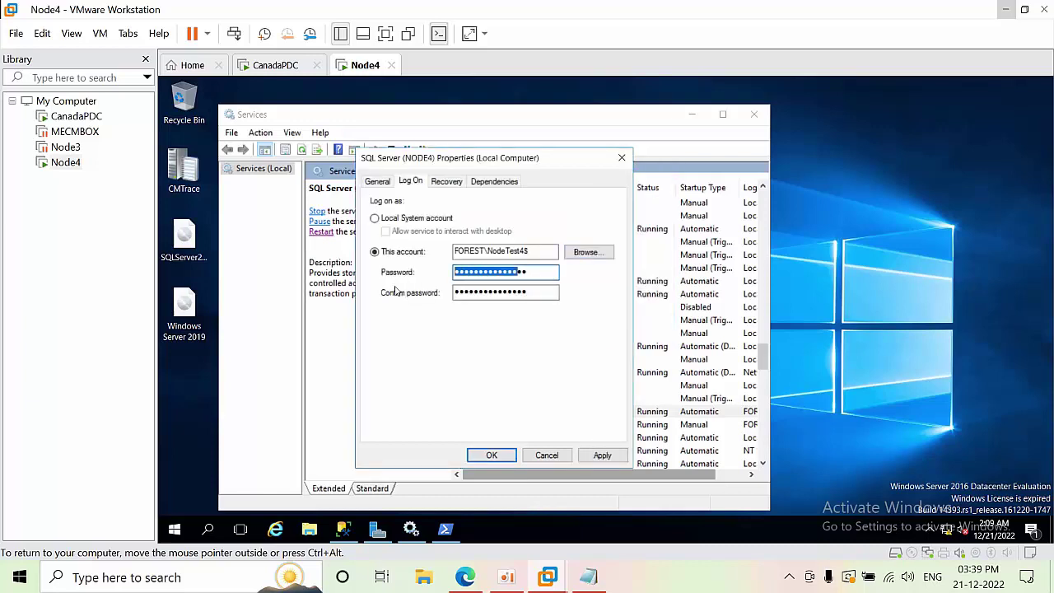
pyautogui.hotkey('ctrl', 'a')
pyautogui.press('BackSpace')
pyautogui.press('Tab')
pyautogui.press('BackSpace')
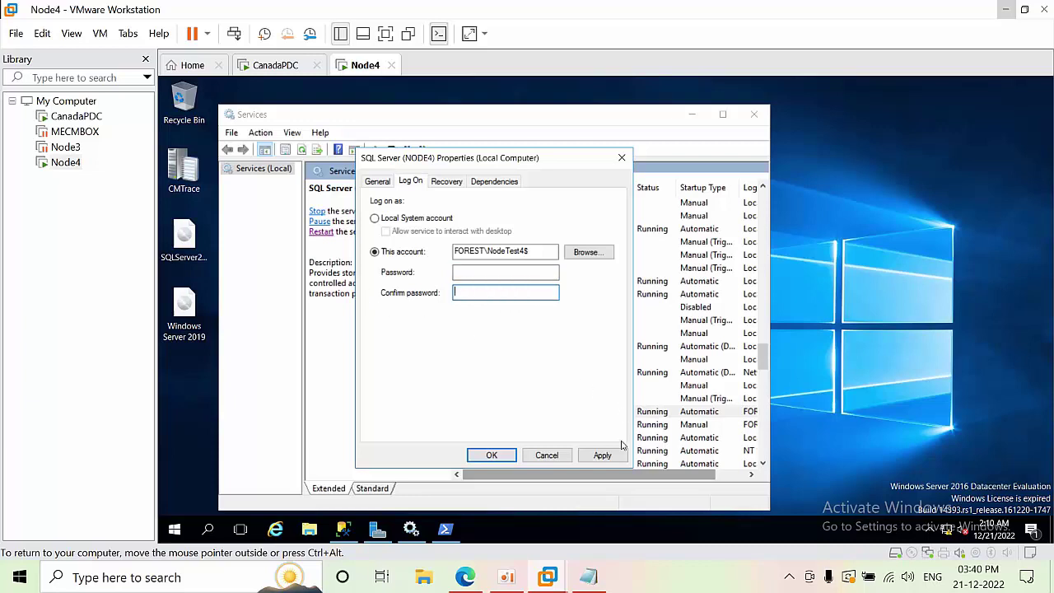
# Step: Apply the new account and restart SQL Server (NODE4) along with its dependent services
pyautogui.click(613, 457)
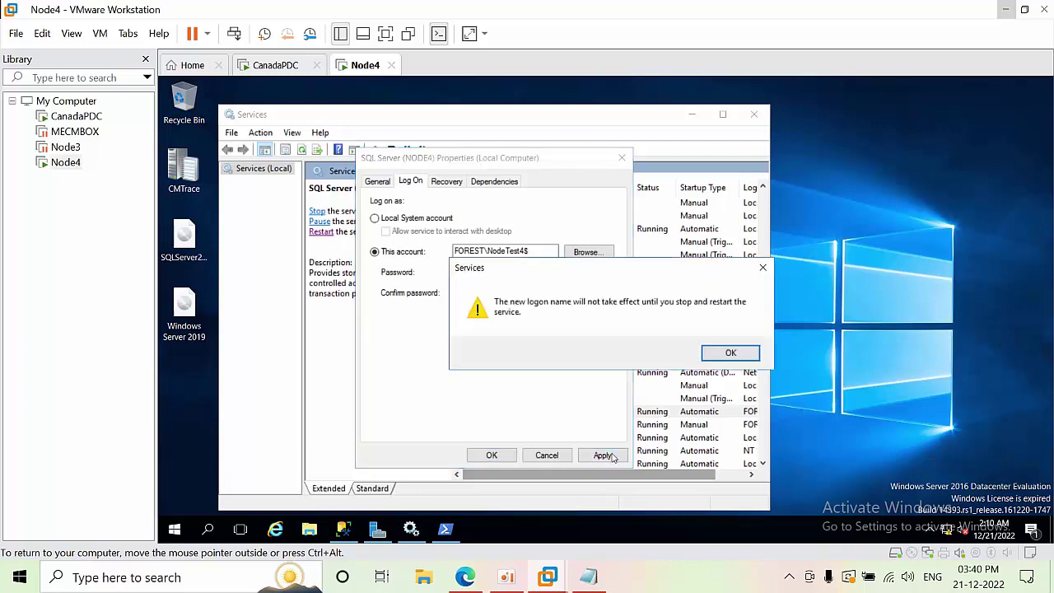
pyautogui.click(697, 360)
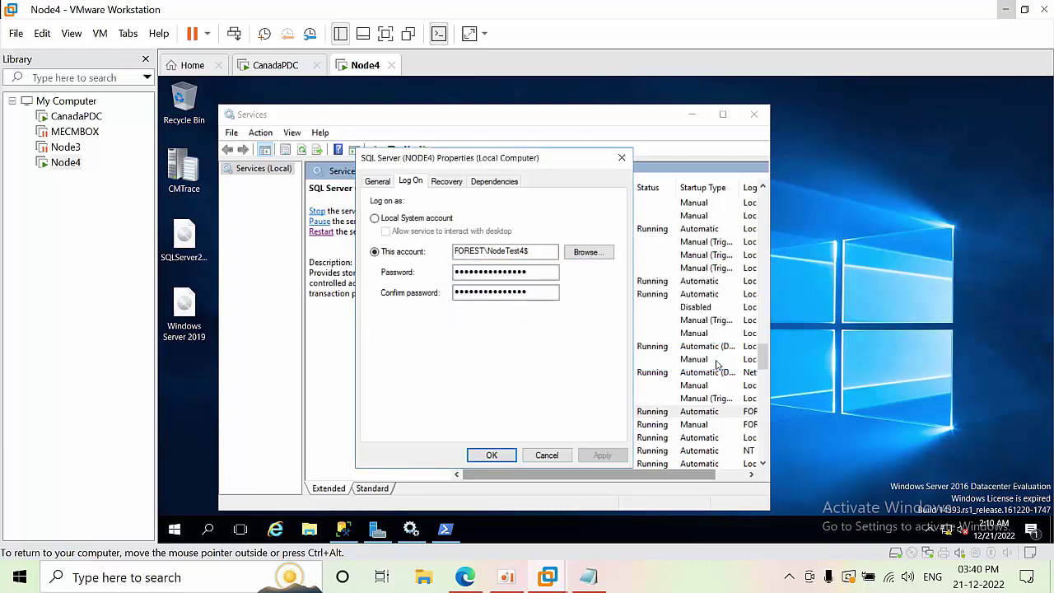
pyautogui.click(495, 456)
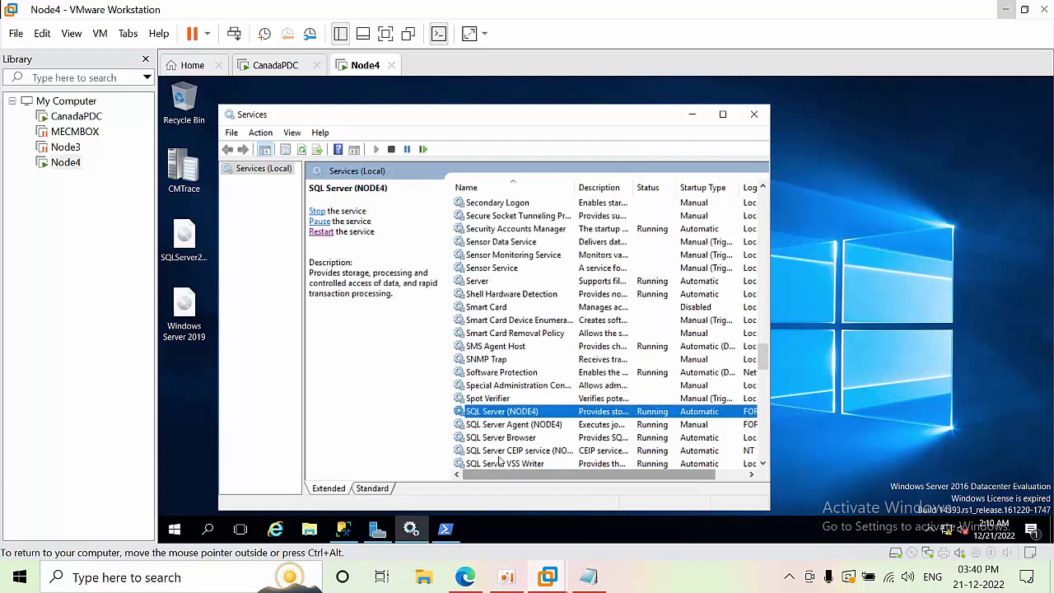
pyautogui.click(323, 232)
pyautogui.click(397, 354)
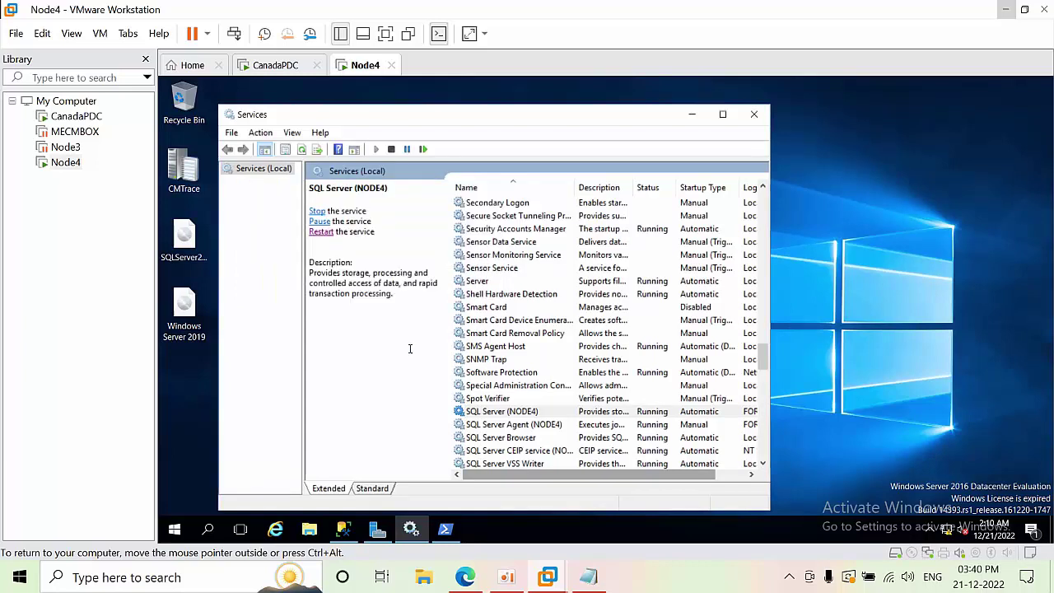
# Step: Minimize the Services console and refresh the Node4 desktop
pyautogui.click(691, 113)
pyautogui.rightClick(444, 227)
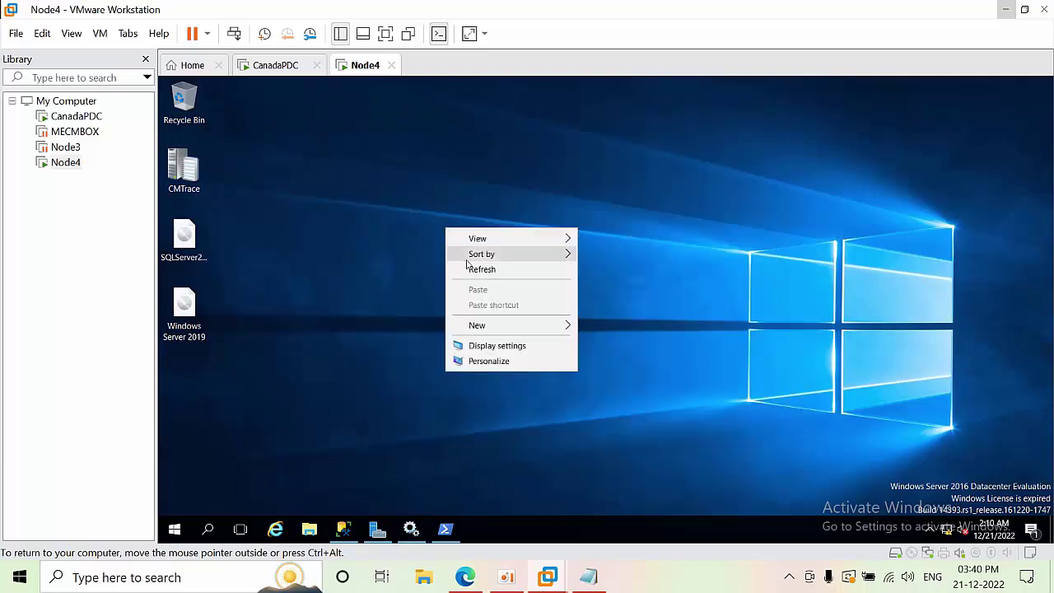
pyautogui.click(471, 270)
# Step: Disconnect and reconnect Management Studio to NODE4, then minimize it
pyautogui.click(344, 534)
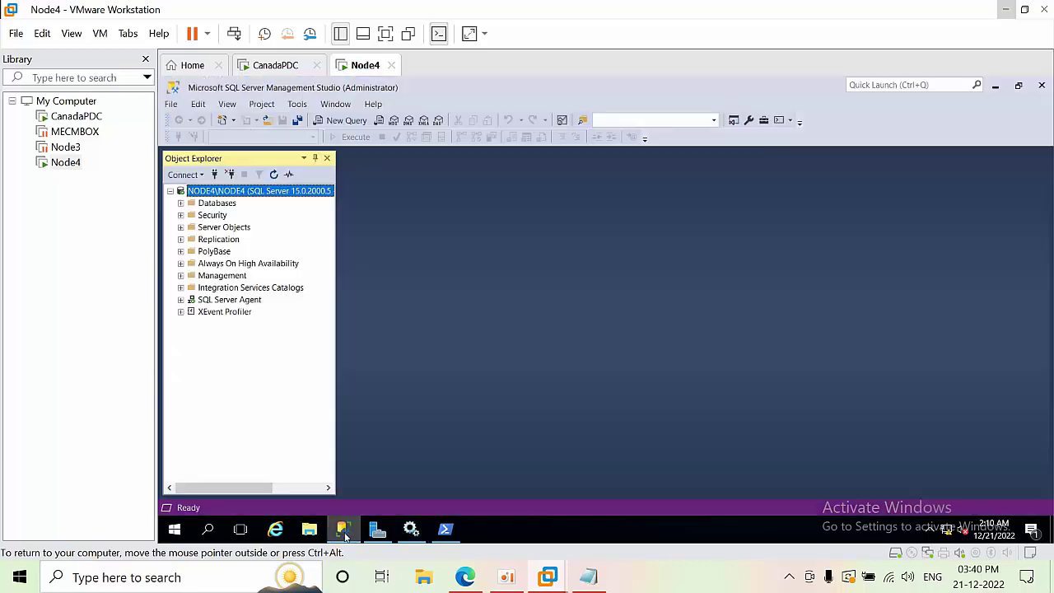
pyautogui.click(214, 175)
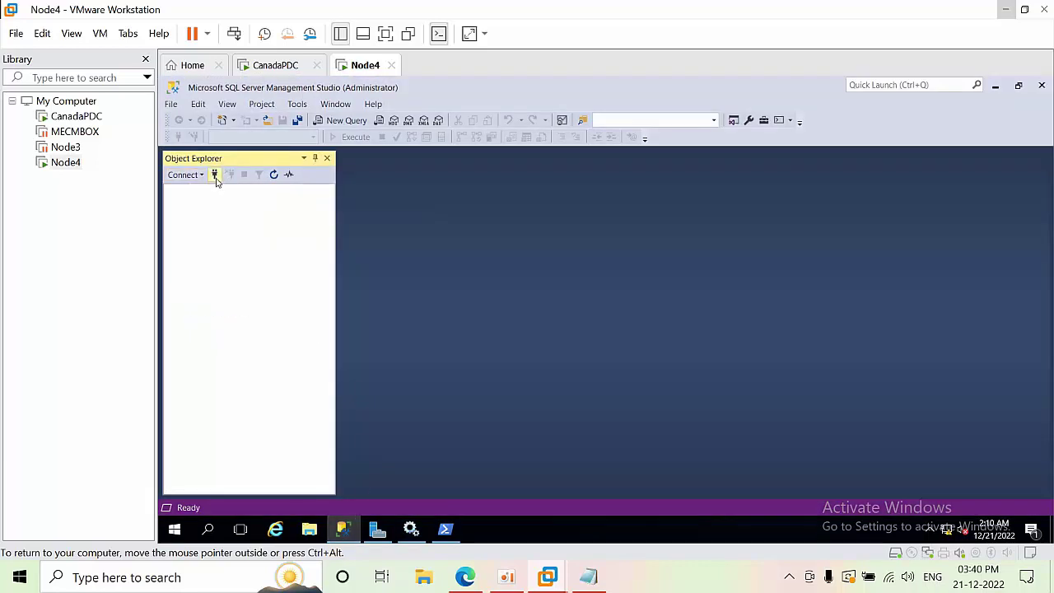
pyautogui.click(215, 176)
pyautogui.click(558, 319)
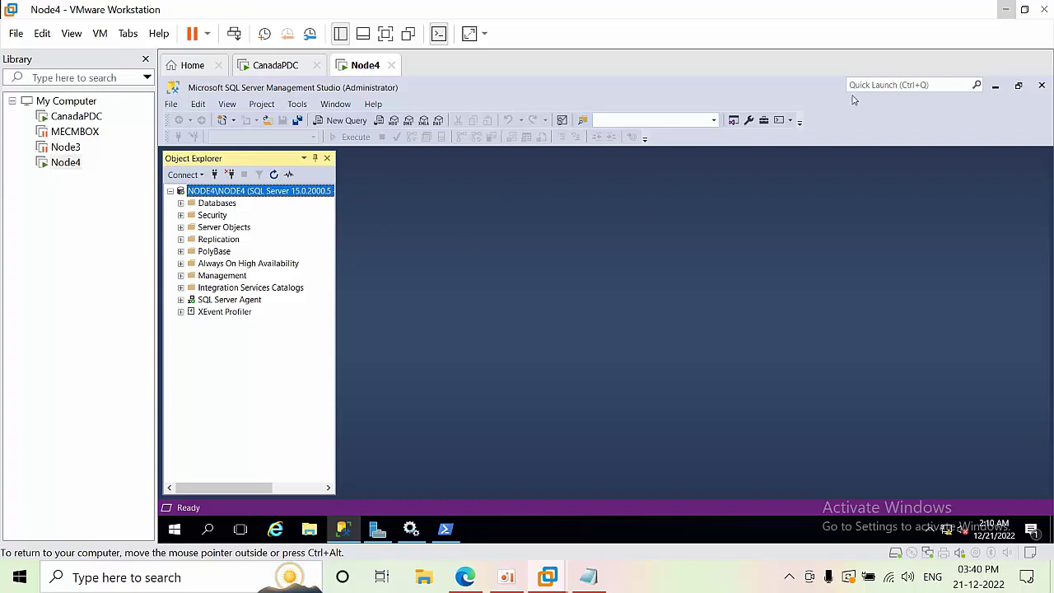
pyautogui.click(995, 86)
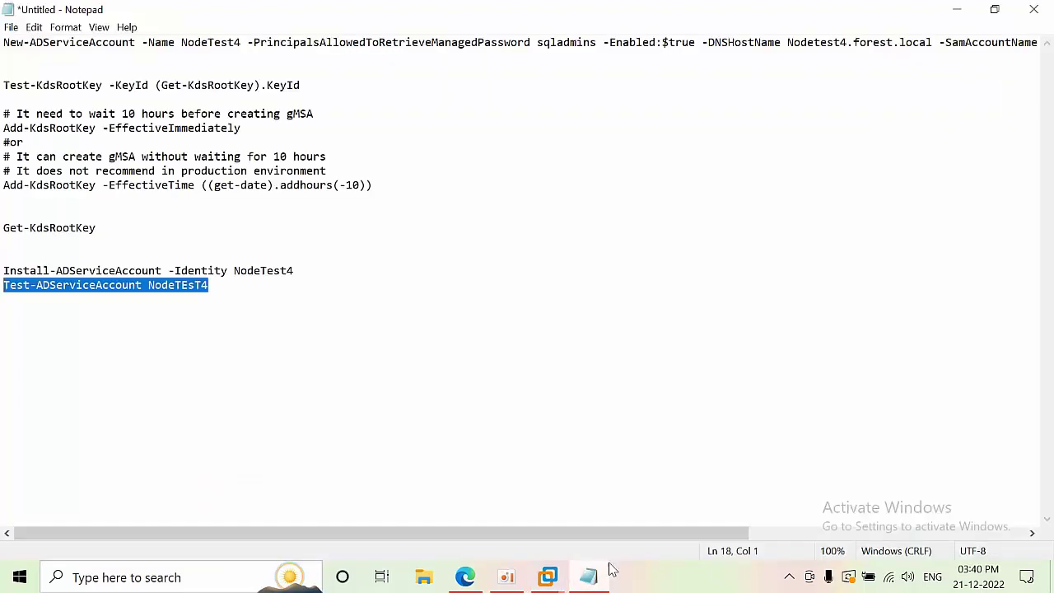
# Step: Bring up the gMSA script in Notepad and highlight the Install-/Test-ADServiceAccount commands
pyautogui.click(587, 576)
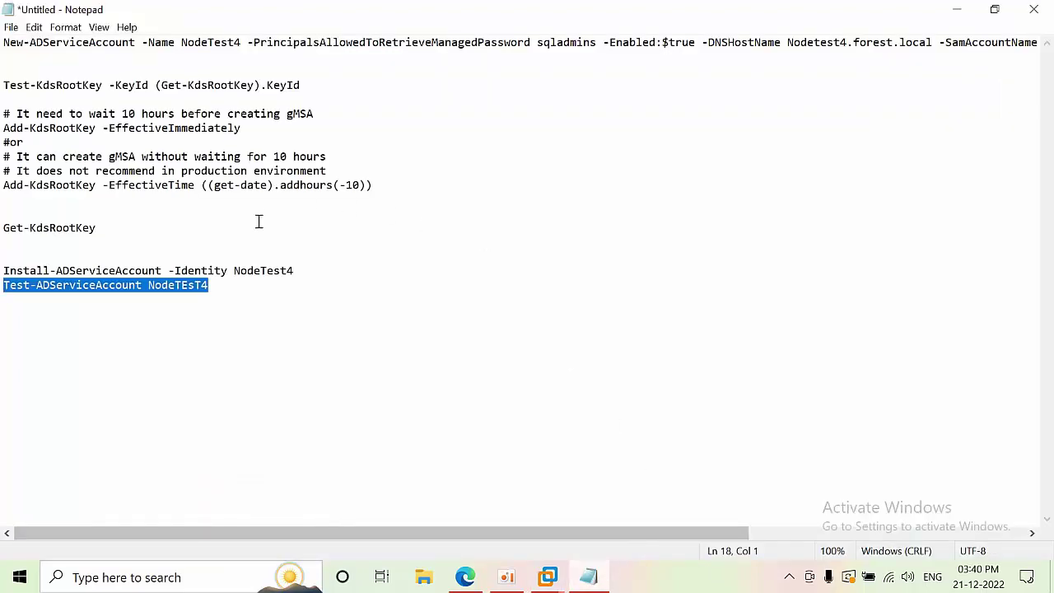
pyautogui.click(300, 281)
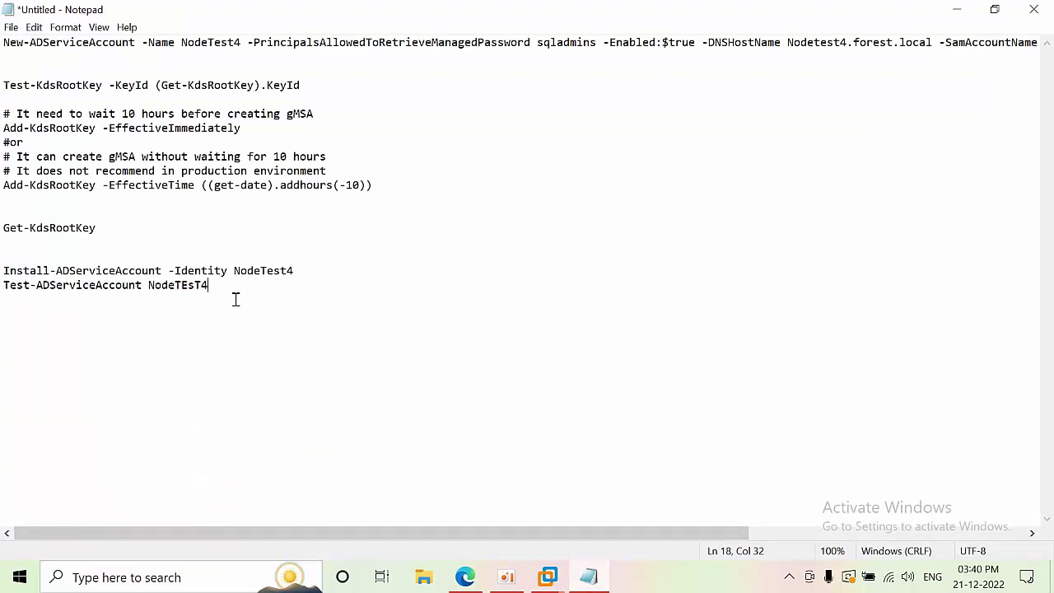
pyautogui.moveTo(220, 289); pyautogui.dragTo(2, 271)
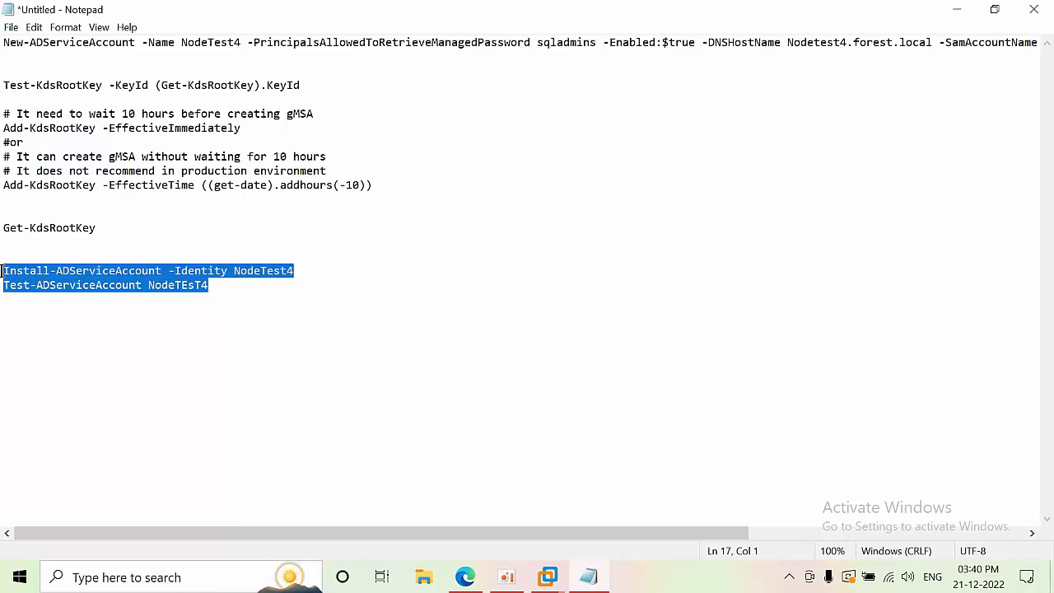
pyautogui.click(148, 288)
pyautogui.moveTo(219, 289); pyautogui.dragTo(3, 271)
# Step: Highlight the account creation and KdsRootKey commands, then the script from line 4 down
pyautogui.moveTo(160, 226); pyautogui.dragTo(3, 34)
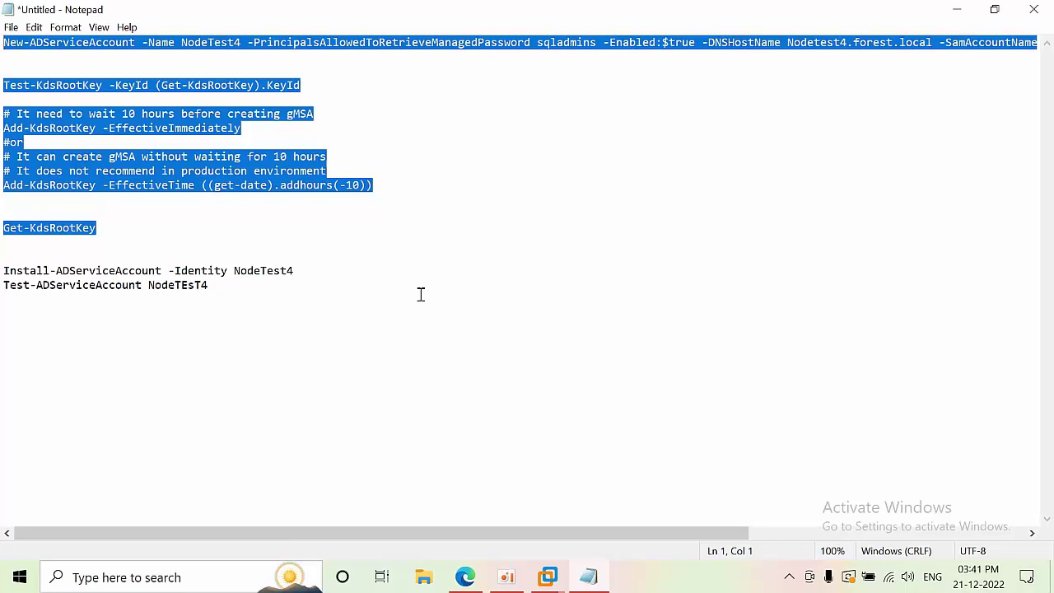
pyautogui.moveTo(417, 298); pyautogui.dragTo(8, 74)
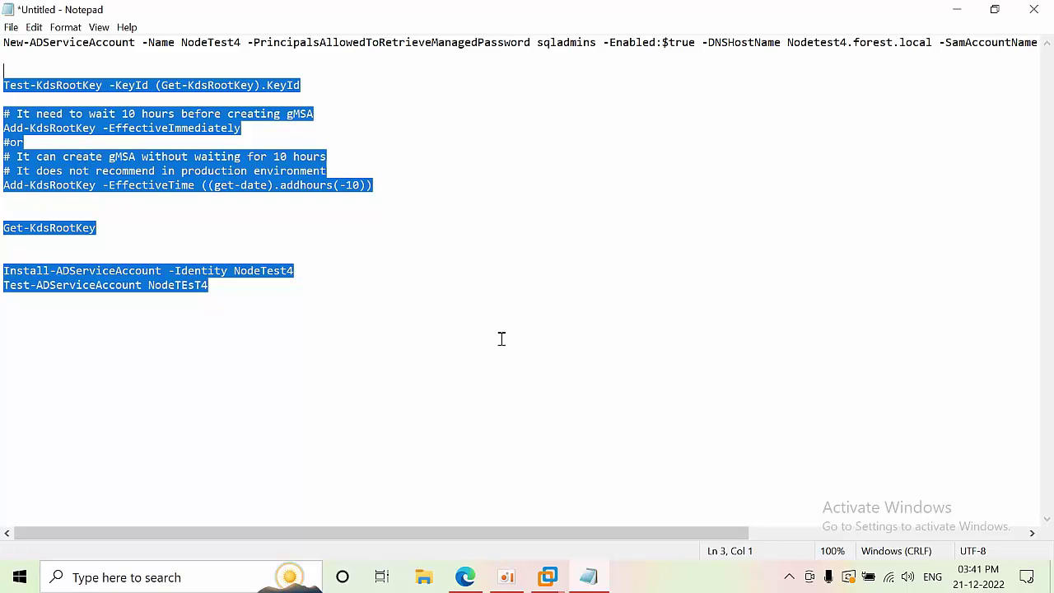
pyautogui.click(422, 355)
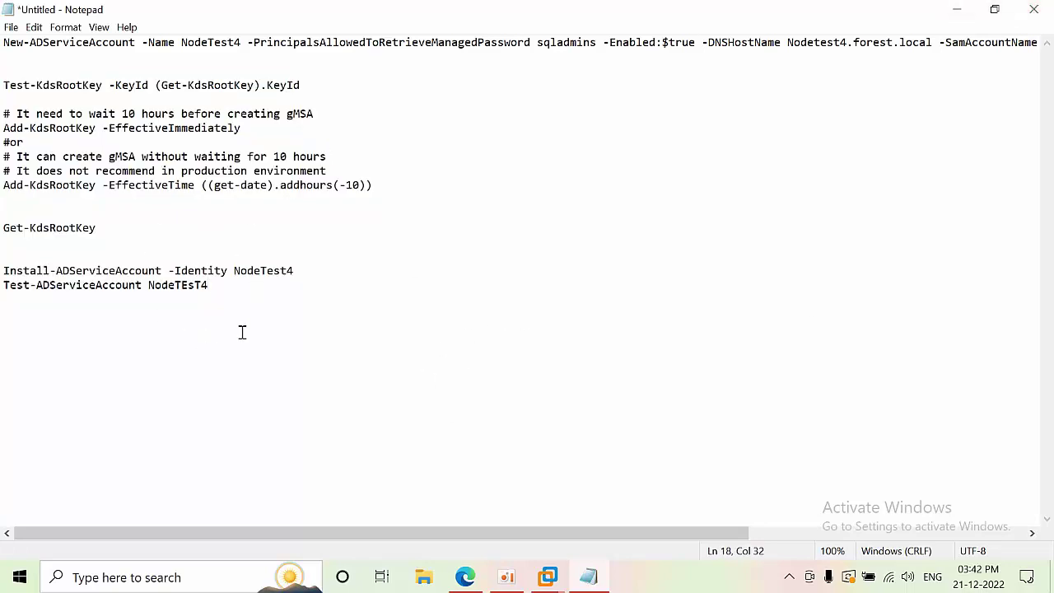
pyautogui.moveTo(208, 285); pyautogui.dragTo(2, 39)
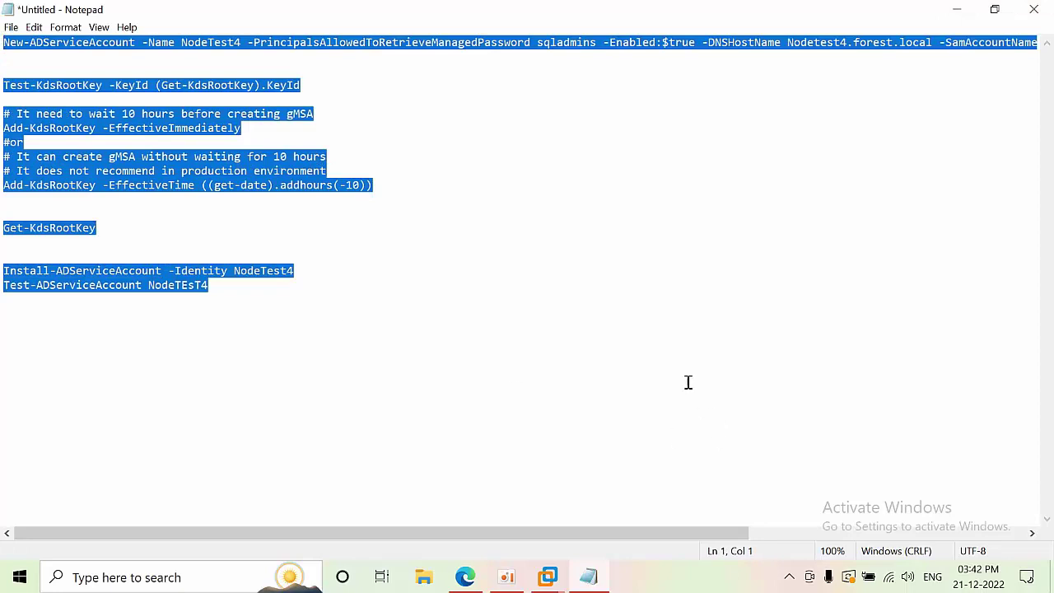